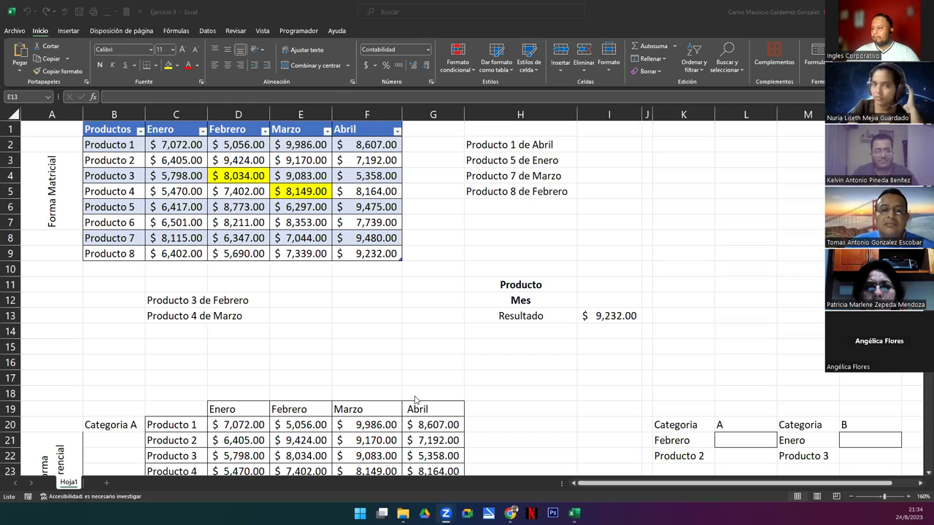
# - Open the workbook Ejercicio 9_Participantes and look over its product tables, the empty Producto, Mes and Resultado cells, and the translation table
pyautogui.moveTo(403, 513)
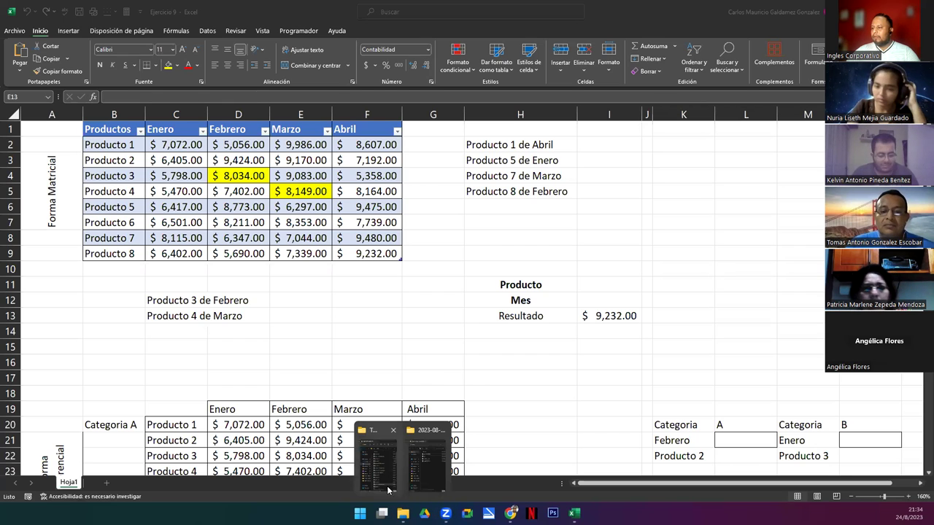
pyautogui.click(385, 452)
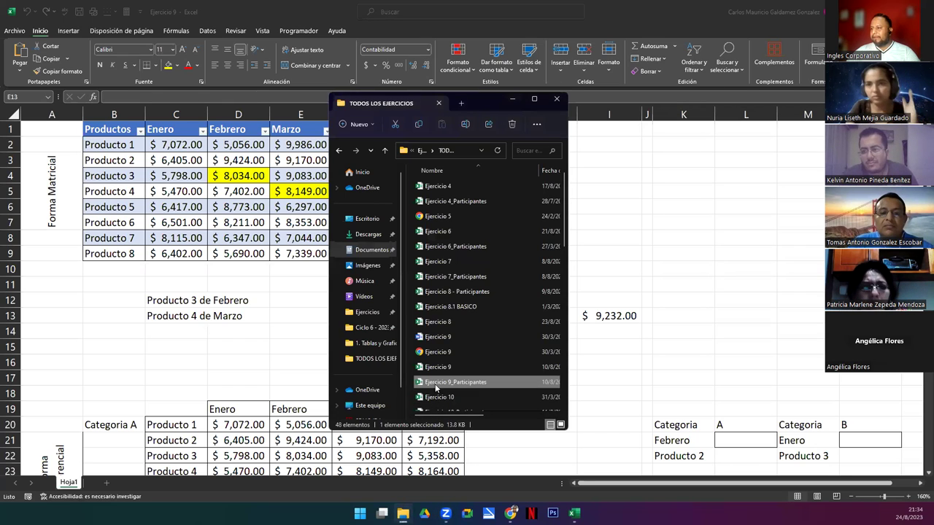
pyautogui.doubleClick(434, 384)
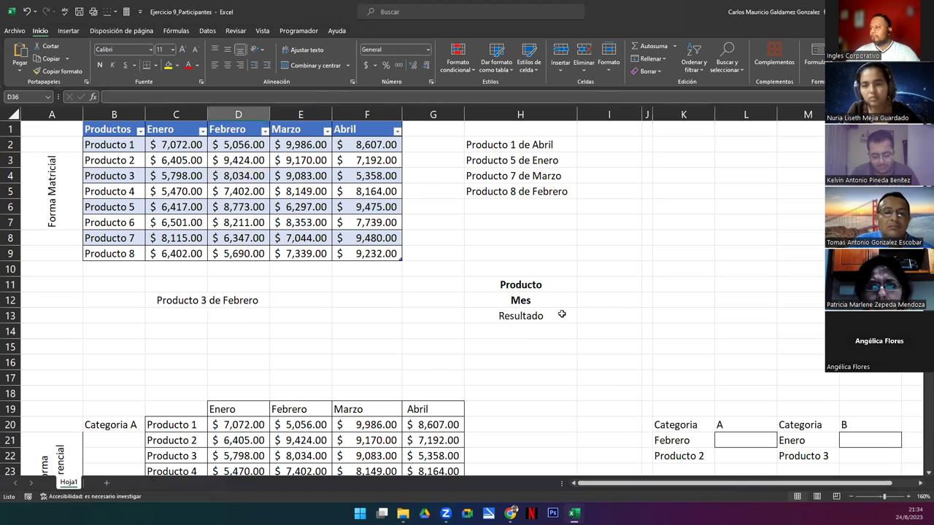
pyautogui.click(587, 287)
pyautogui.click(593, 303)
pyautogui.click(587, 320)
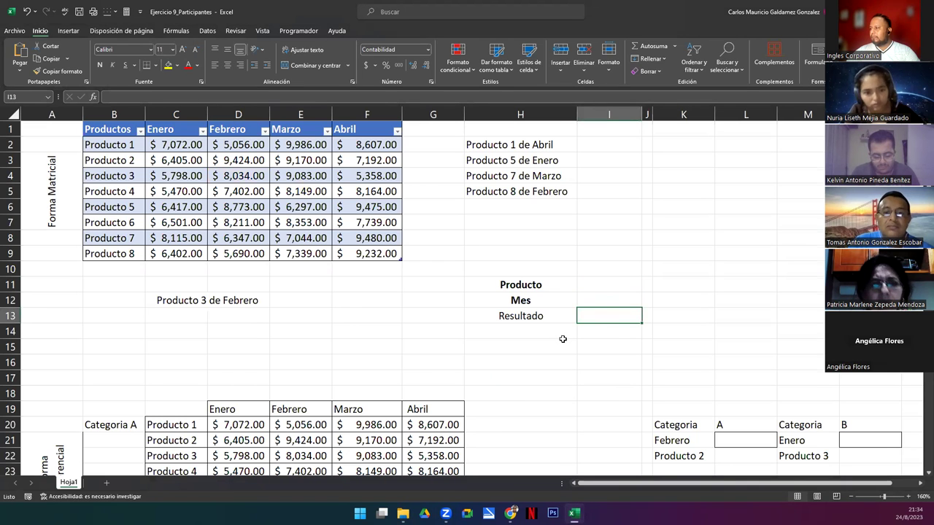
pyautogui.scroll(-5, 563, 339)
pyautogui.scroll(-5, 490, 368)
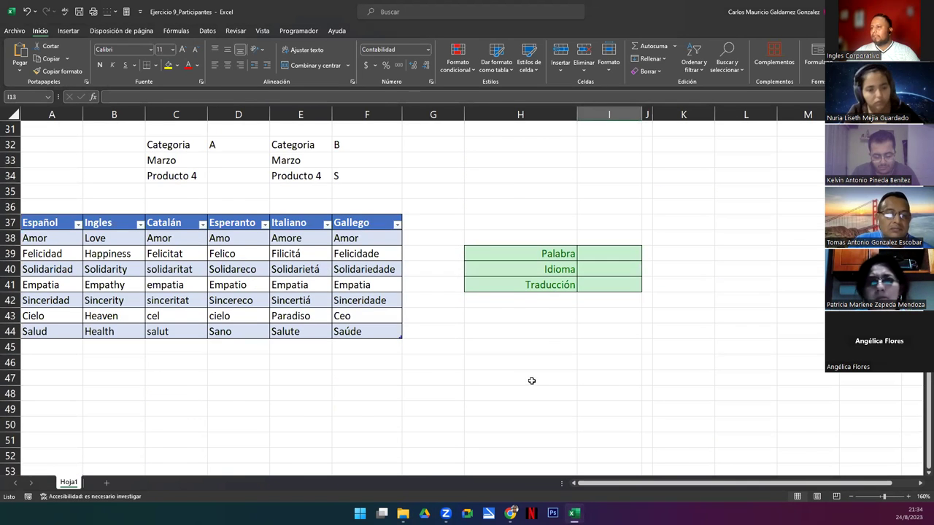
pyautogui.scroll(10, 531, 381)
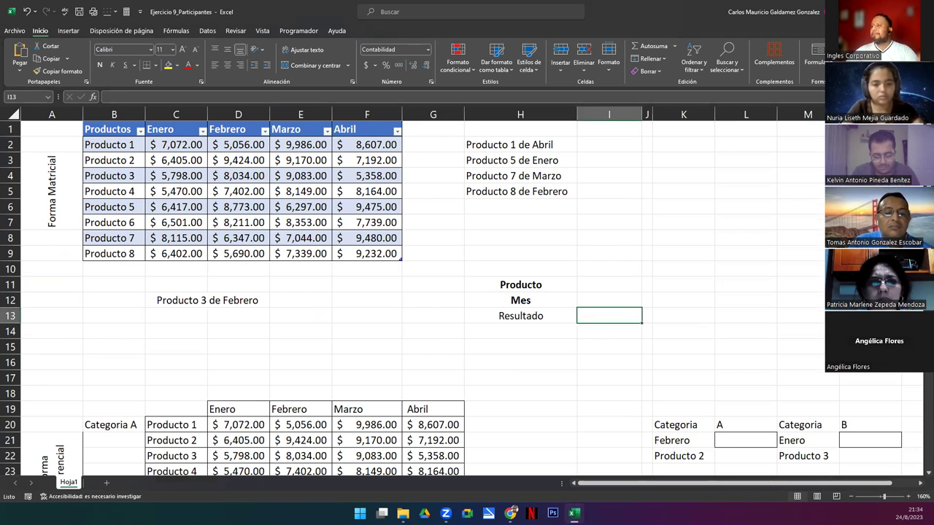
# - In the Ejercicio 9 workbook, remove the fill highlighting from the Enero to Abril values in C2:F9
pyautogui.click(310, 307)
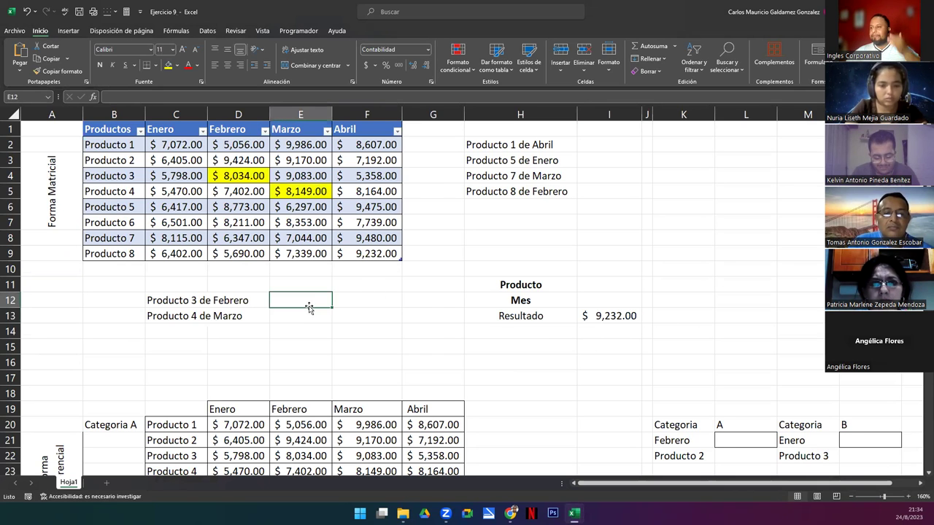
pyautogui.click(340, 305)
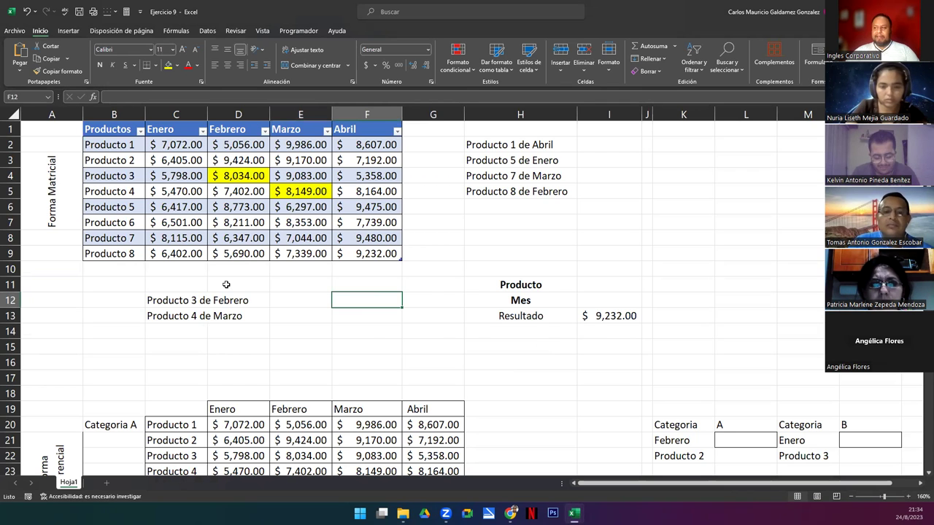
pyautogui.keyDown('ctrl'); pyautogui.scroll(1, 226, 284); pyautogui.keyUp('ctrl')
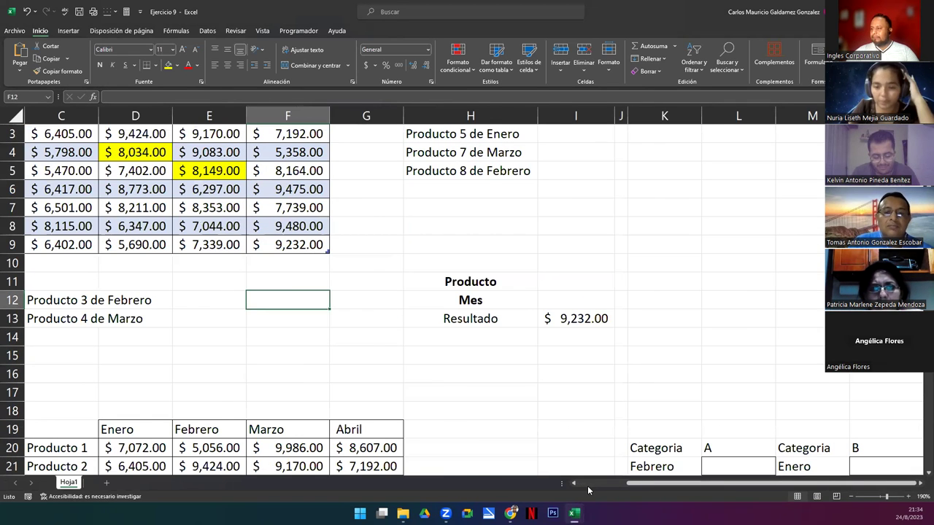
pyautogui.keyDown('ctrl'); pyautogui.scroll(1, 390, 340); pyautogui.keyUp('ctrl')
pyautogui.scroll(1, 390, 340)
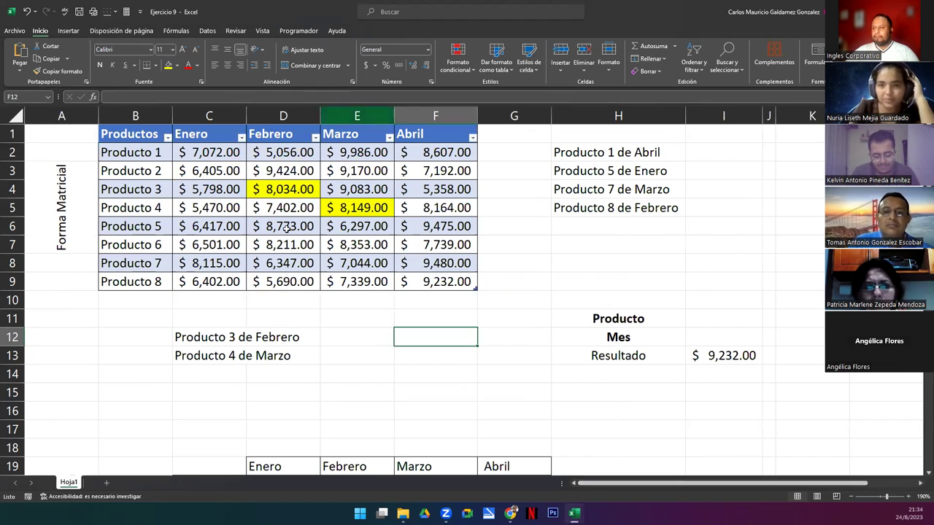
pyautogui.click(330, 337)
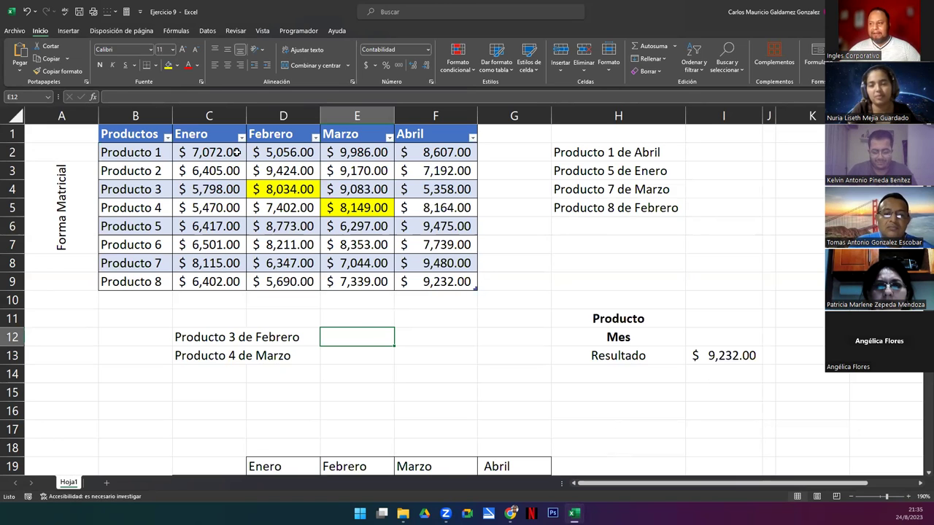
pyautogui.moveTo(218, 148)
pyautogui.mouseDown()
pyautogui.moveTo(357, 263)
pyautogui.moveTo(438, 301)
pyautogui.moveTo(437, 281)
pyautogui.mouseUp()
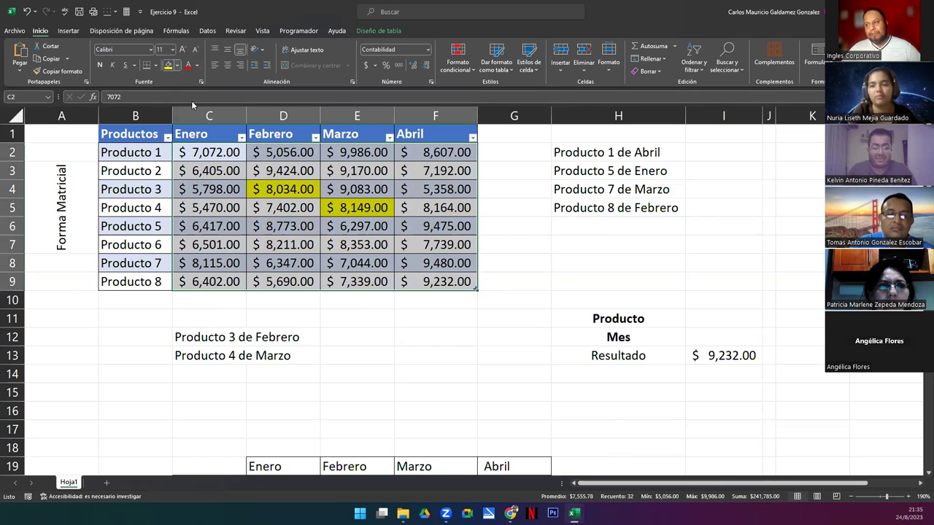
pyautogui.click(176, 65)
pyautogui.click(203, 171)
pyautogui.click(307, 247)
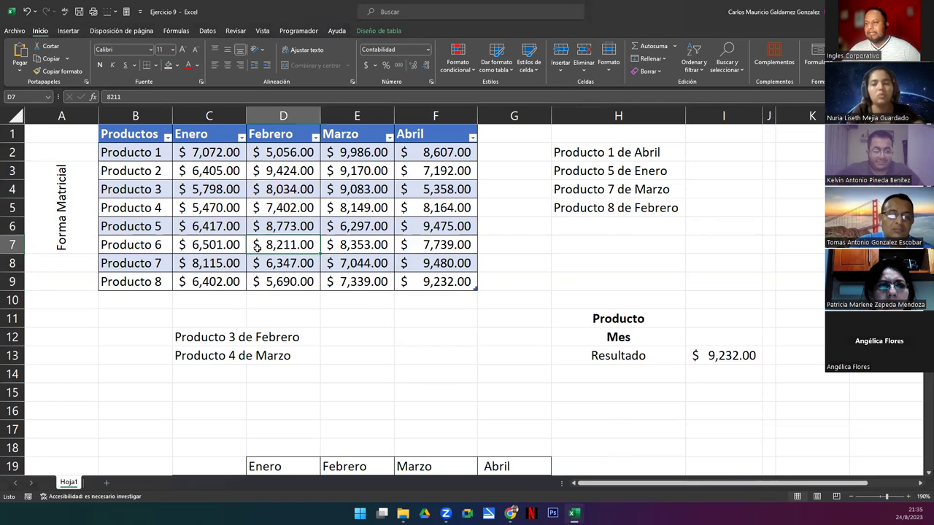
pyautogui.click(346, 251)
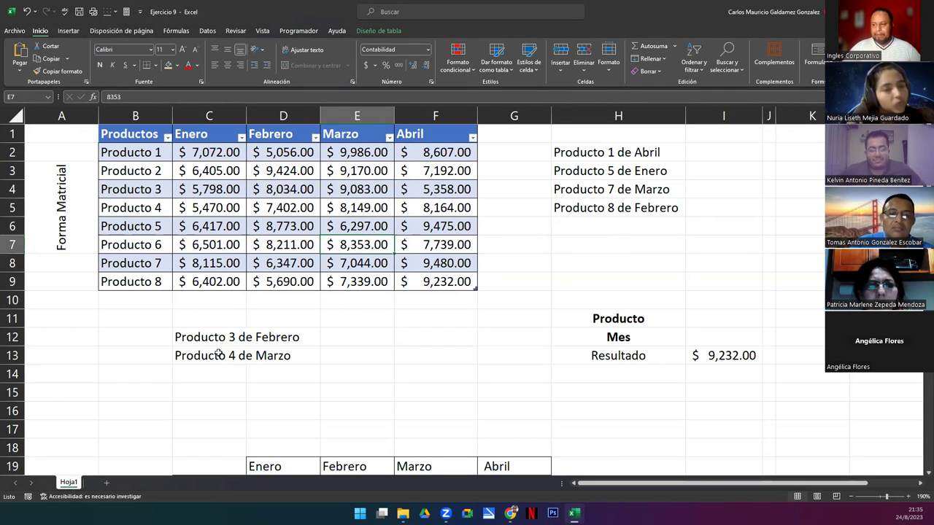
# - Change the lookup label in C12 to "Producto 8 de Marzo"
pyautogui.click(176, 337)
pyautogui.moveTo(178, 338); pyautogui.dragTo(198, 348)
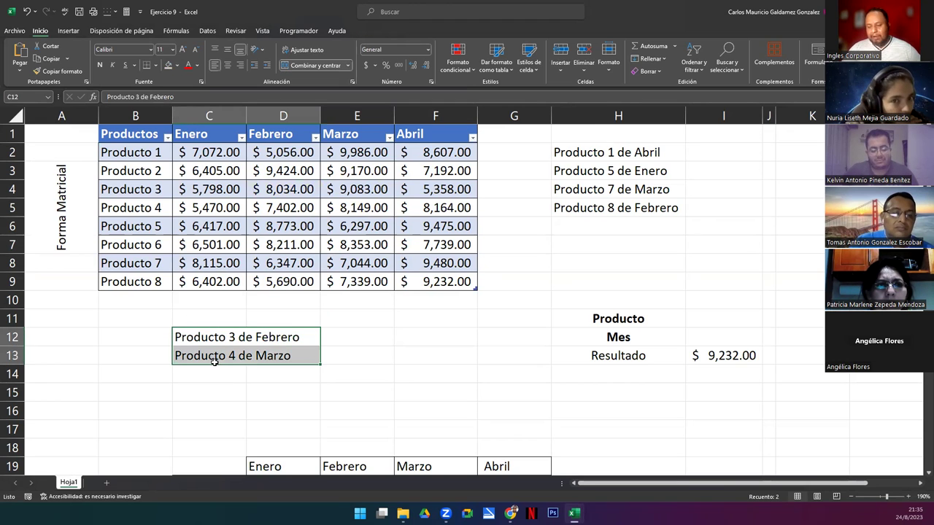
pyautogui.doubleClick(232, 338)
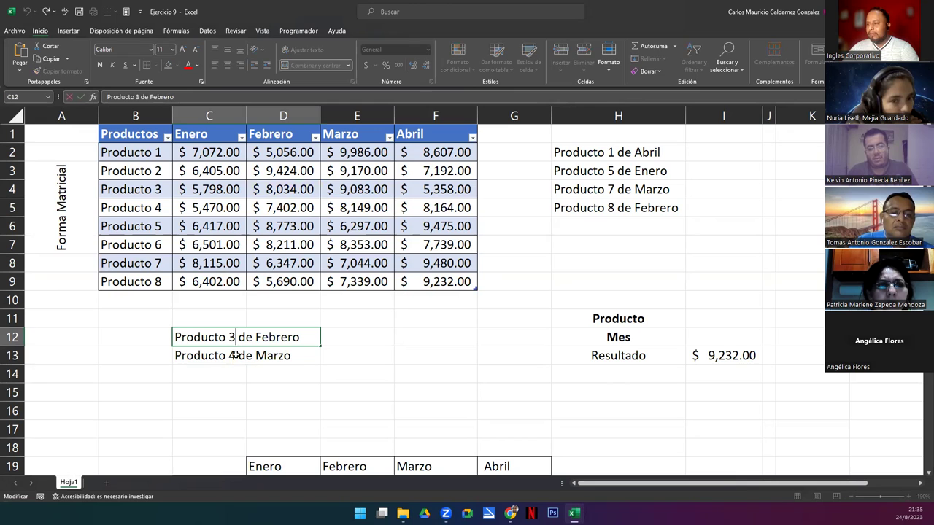
pyautogui.press('BackSpace')
pyautogui.write('8')
pyautogui.press('Right')
pyautogui.press('Right')
pyautogui.press('Right')
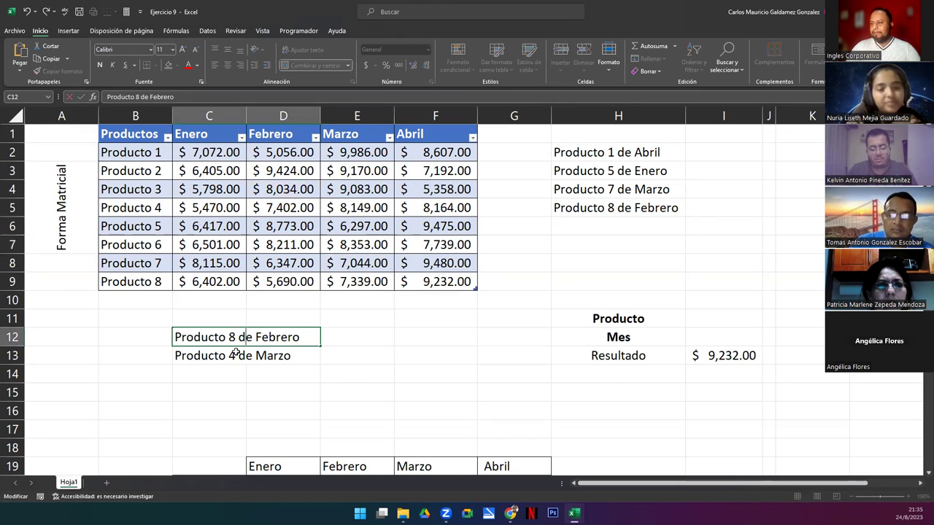
pyautogui.hotkey('shift', 'End')
pyautogui.press('BackSpace')
pyautogui.write('Marzo')
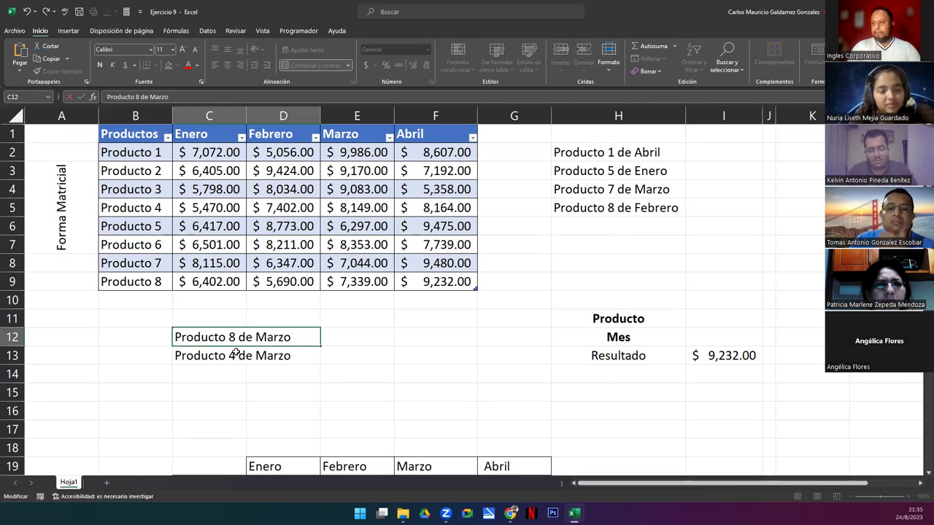
pyautogui.press('Return')
# - Change the lookup label in C13 to "Producto 5 de Abril"
pyautogui.press('F2')
pyautogui.press('Left')
pyautogui.press('Left')
pyautogui.press('Left')
pyautogui.press('Left')
pyautogui.press('Left')
pyautogui.press('Left')
pyautogui.press('Left')
pyautogui.press('Left')
pyautogui.press('Left')
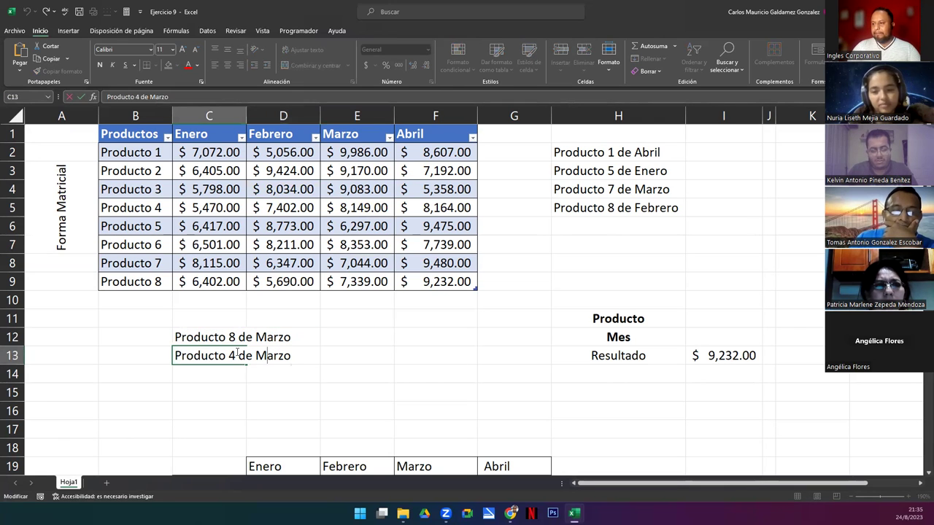
pyautogui.press('BackSpace')
pyautogui.write('5')
pyautogui.press('Right')
pyautogui.press('Right')
pyautogui.press('Right')
pyautogui.press('Right')
pyautogui.hotkey('shift', 'Right')
pyautogui.hotkey('shift', 'Right')
pyautogui.hotkey('shift', 'Right')
pyautogui.hotkey('shift', 'Right')
pyautogui.hotkey('shift', 'Right')
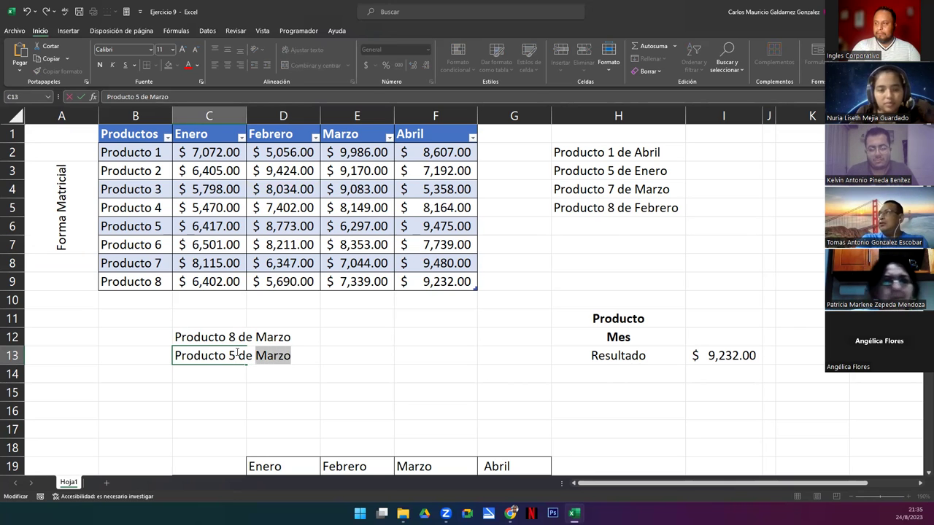
pyautogui.write('M')
pyautogui.press('BackSpace')
pyautogui.write('Abrio')
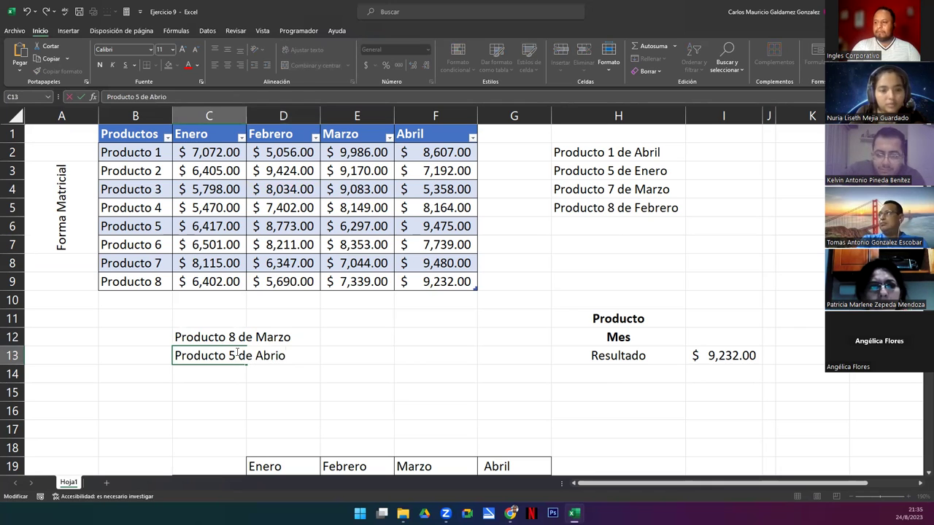
pyautogui.press('BackSpace')
pyautogui.write('l')
pyautogui.press('Return')
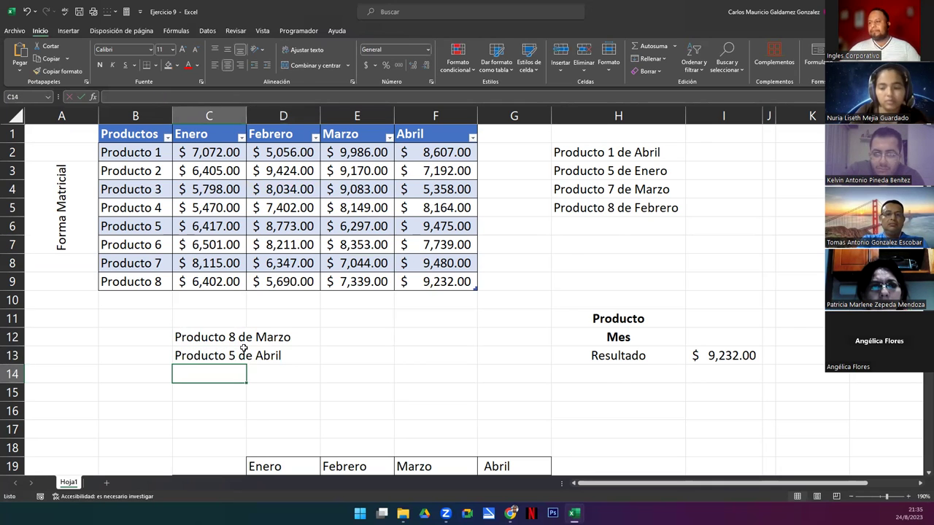
# - Start an INDICE formula in E12 with the Enero to Abril values, Tabla2[[Enero]:[Abril]], as the matrix
pyautogui.click(328, 343)
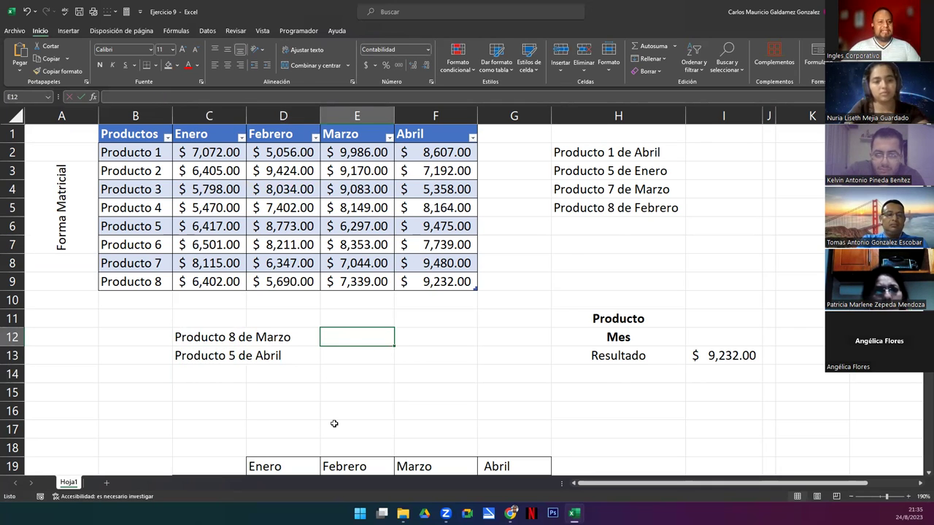
pyautogui.moveTo(187, 338); pyautogui.dragTo(183, 356)
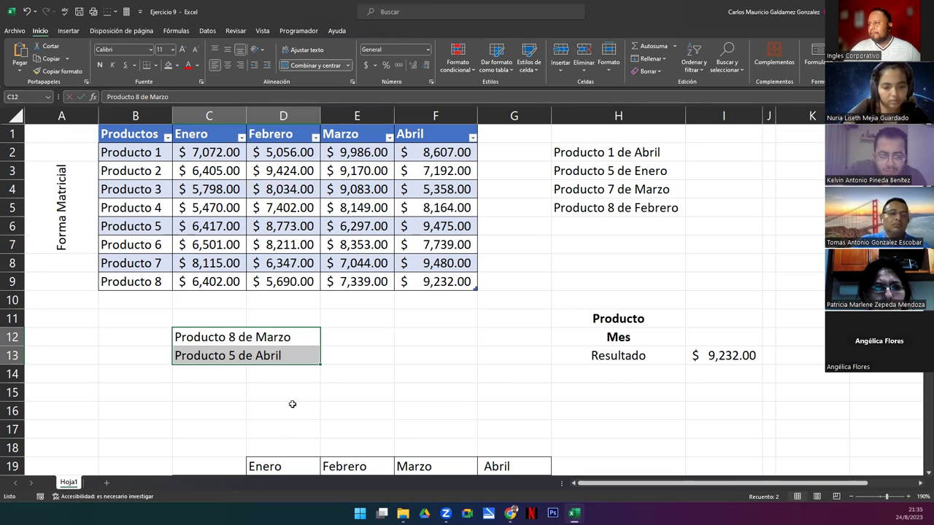
pyautogui.click(342, 338)
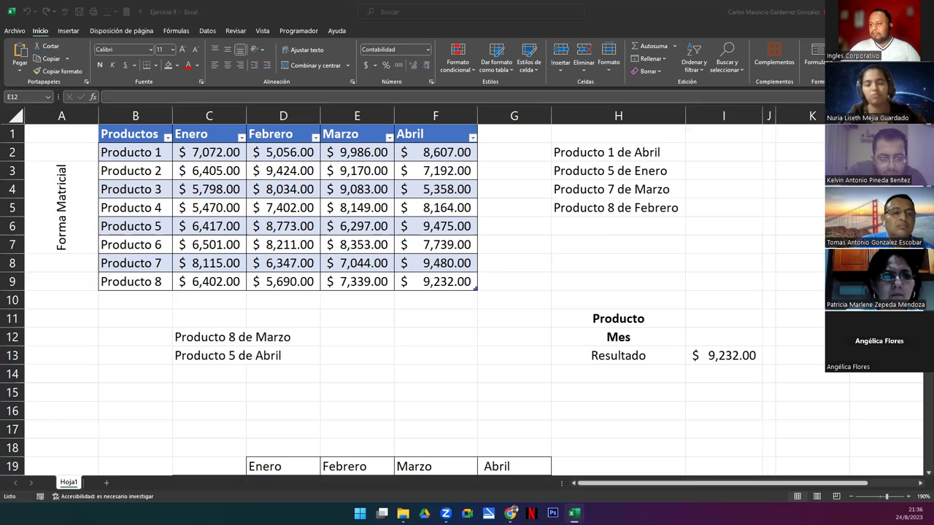
pyautogui.click(356, 334)
pyautogui.doubleClick(356, 334)
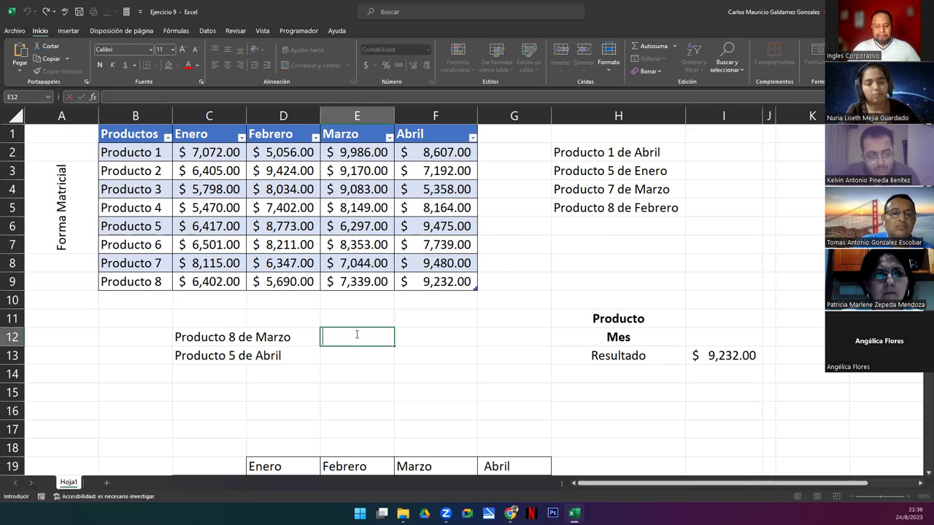
pyautogui.write('=')
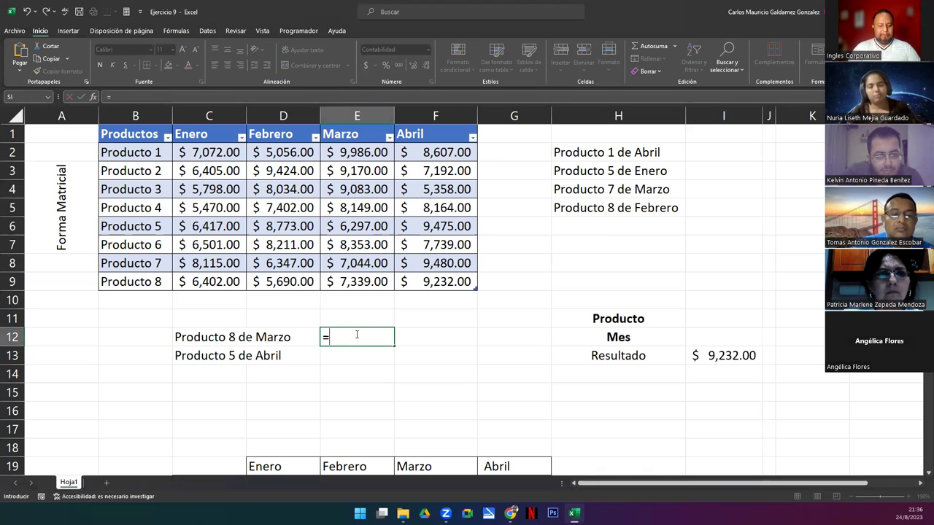
pyautogui.write('indic')
pyautogui.press('Tab')
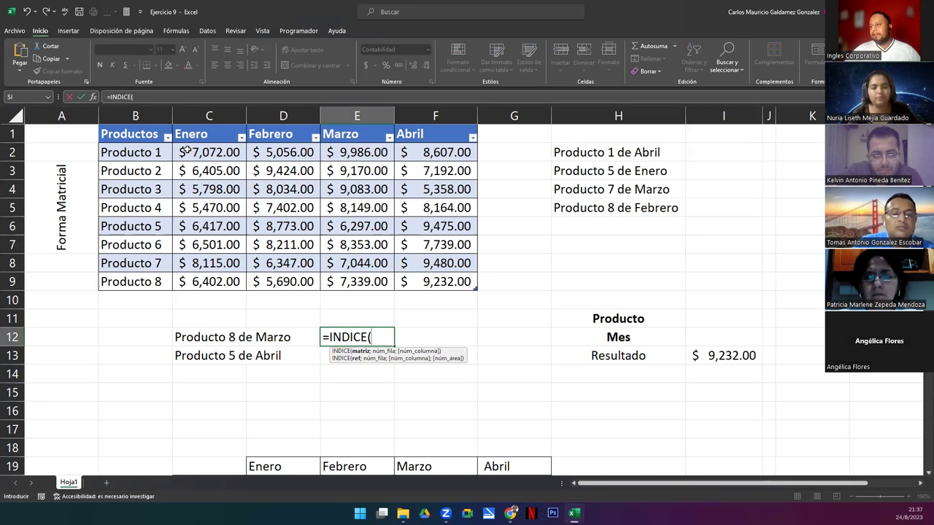
pyautogui.moveTo(187, 149)
pyautogui.mouseDown()
pyautogui.moveTo(259, 191)
pyautogui.moveTo(405, 246)
pyautogui.moveTo(436, 283)
pyautogui.mouseUp()
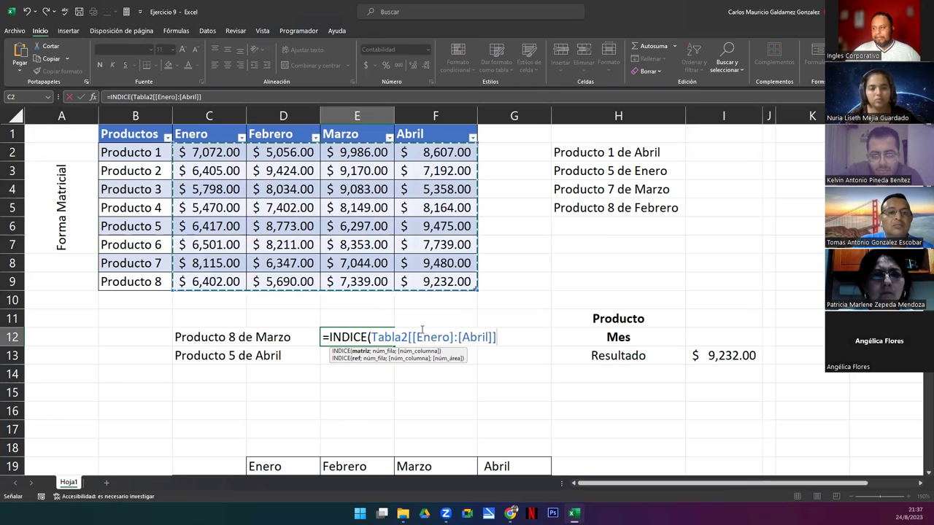
pyautogui.moveTo(370, 337); pyautogui.dragTo(506, 338)
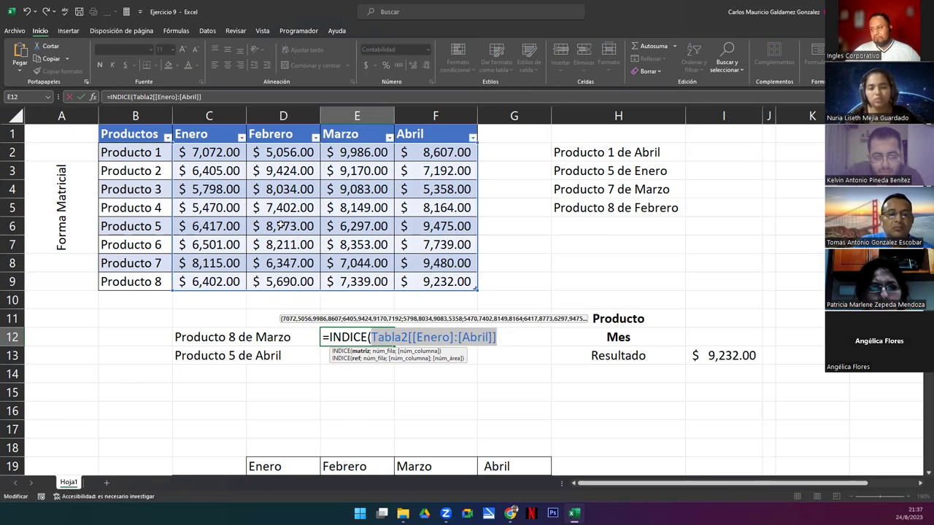
pyautogui.click(407, 338)
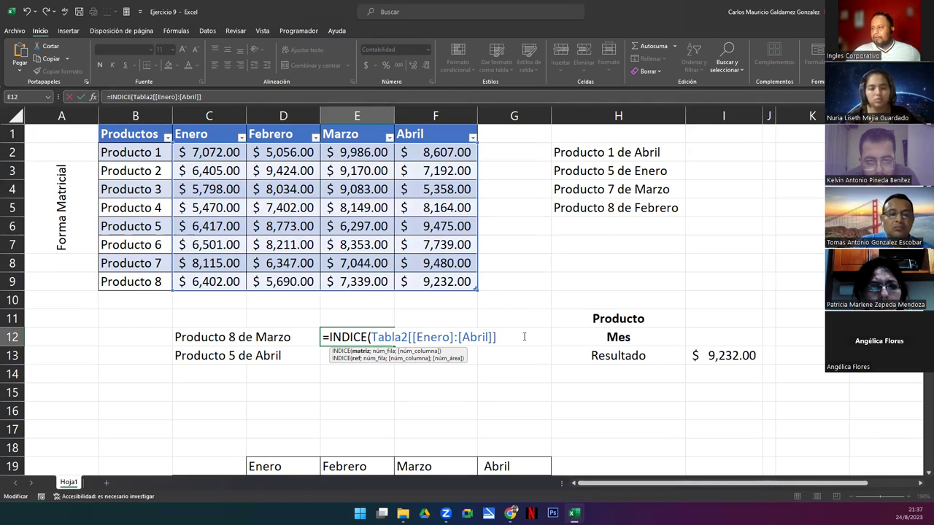
# - Complete the INDICE formula in E12 with row number 8 and column number 3
pyautogui.write(';8')
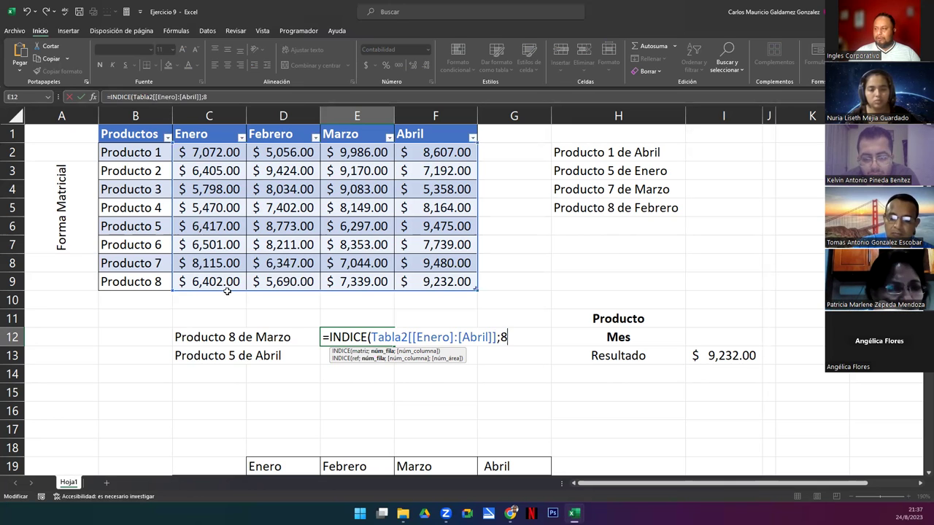
pyautogui.write(';')
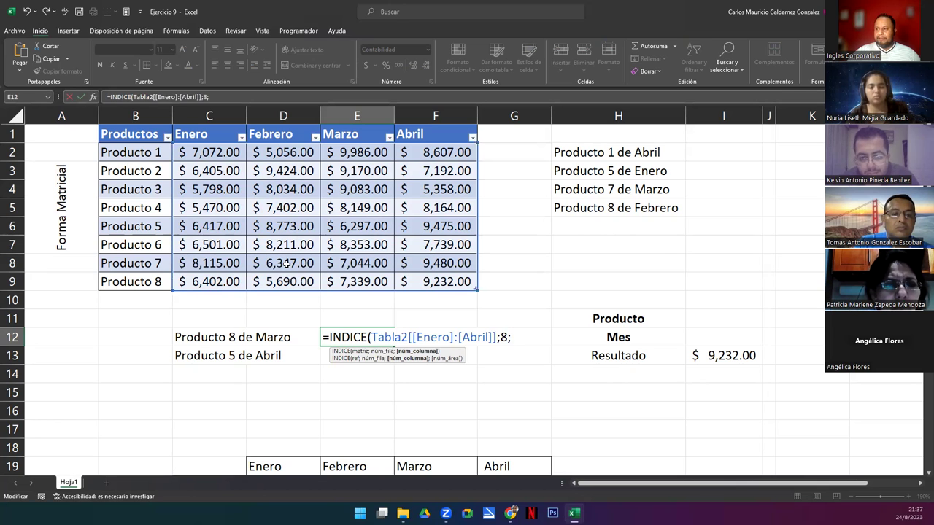
pyautogui.write('3)')
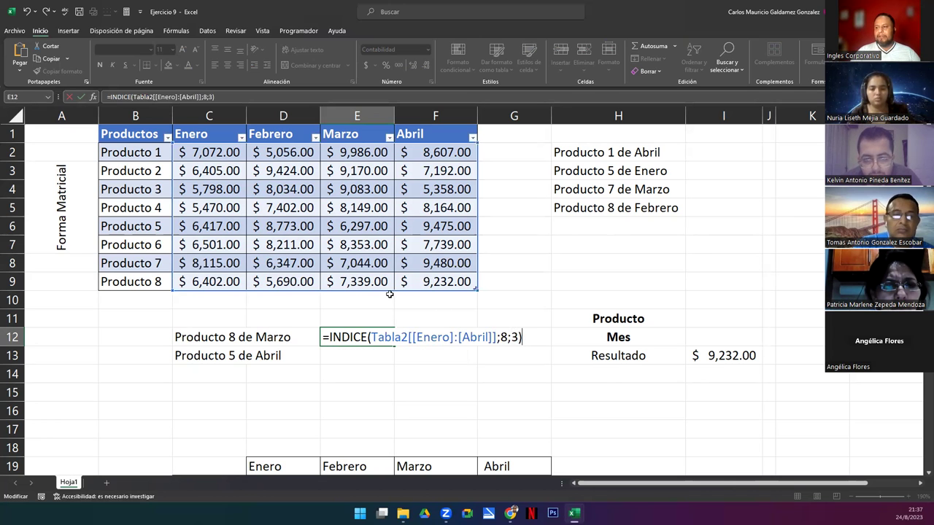
pyautogui.press('Return')
pyautogui.press('Up')
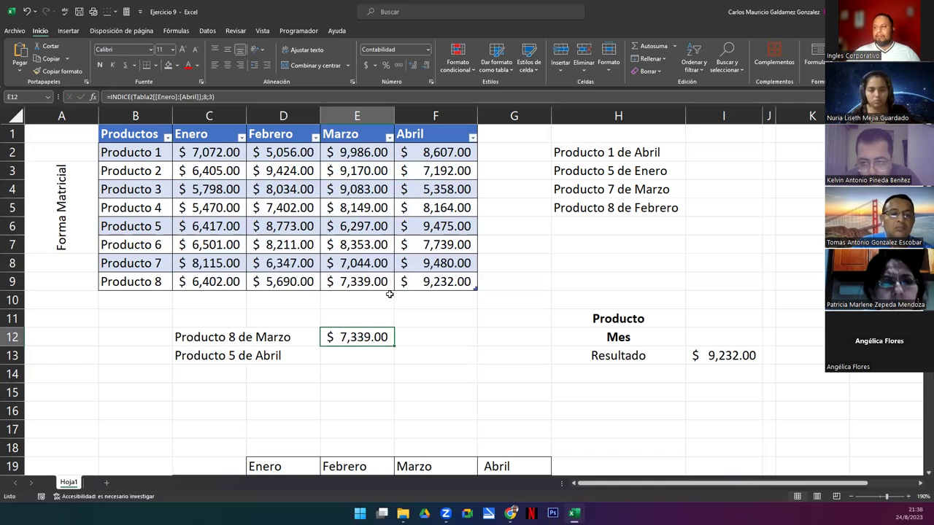
# - Check the E12 result against the Marzo column and the Producto 8 row, and review the arguments of its INDICE formula
pyautogui.click(344, 115)
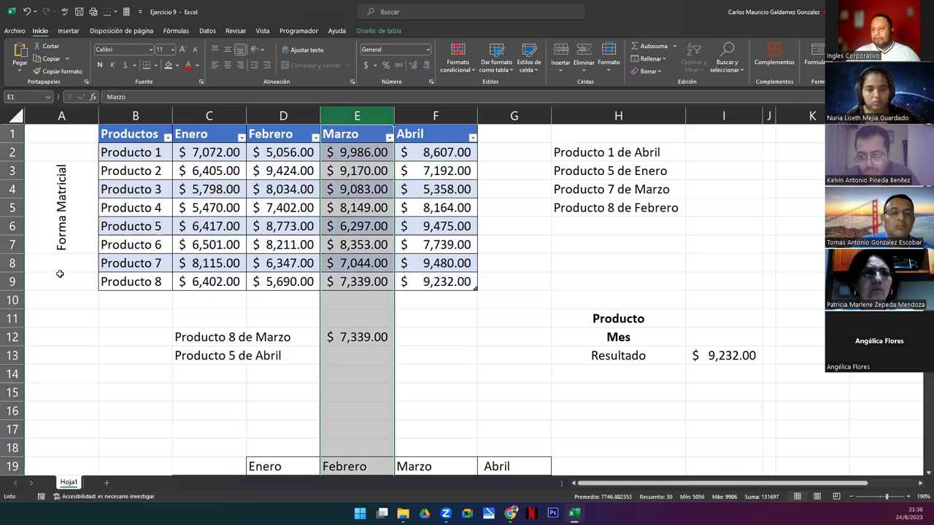
pyautogui.keyDown('ctrl'); pyautogui.click(11, 282); pyautogui.keyUp('ctrl')
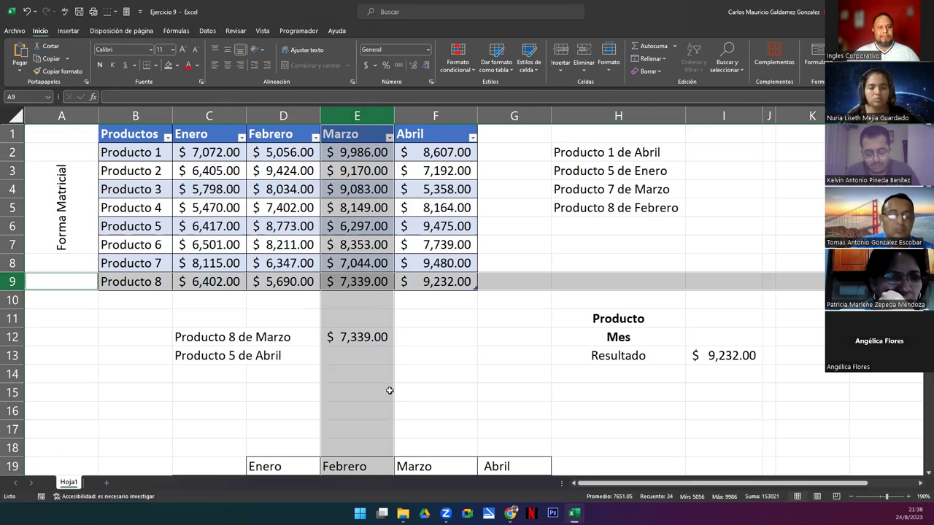
pyautogui.doubleClick(383, 337)
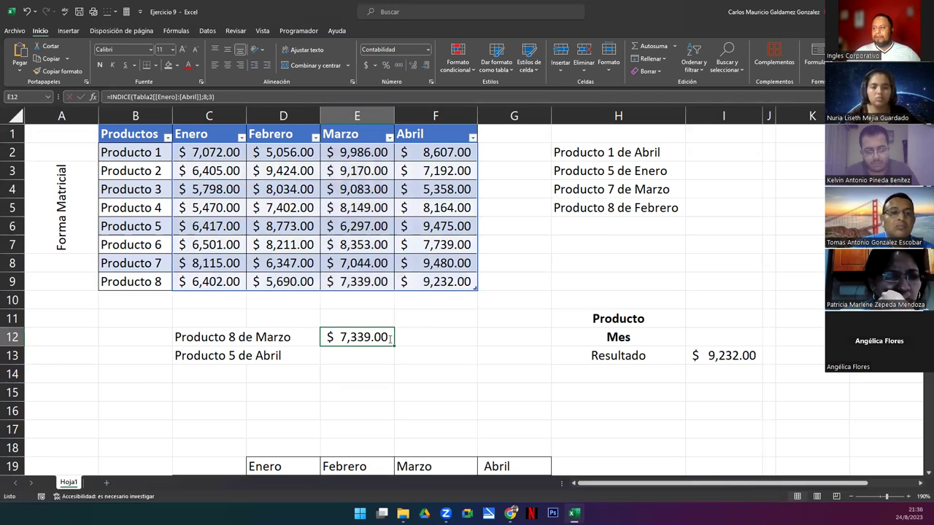
pyautogui.press('End')
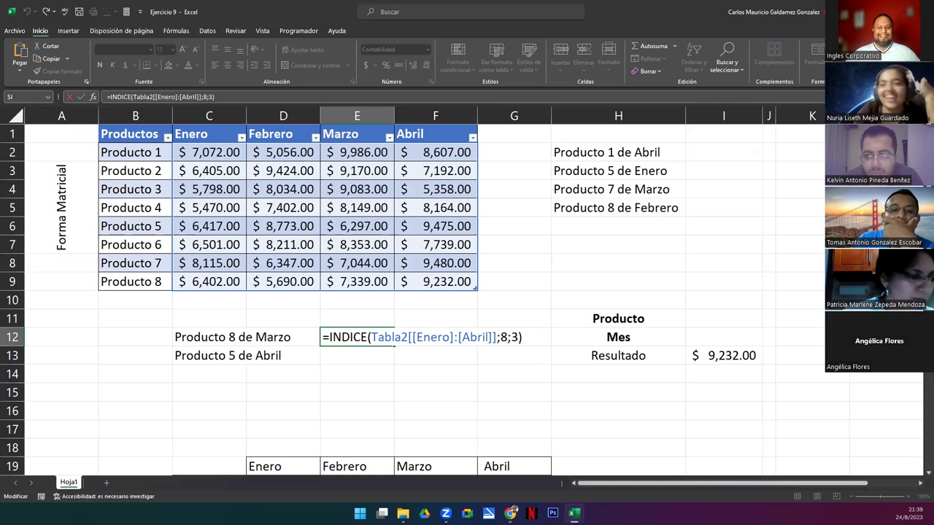
pyautogui.click(533, 331)
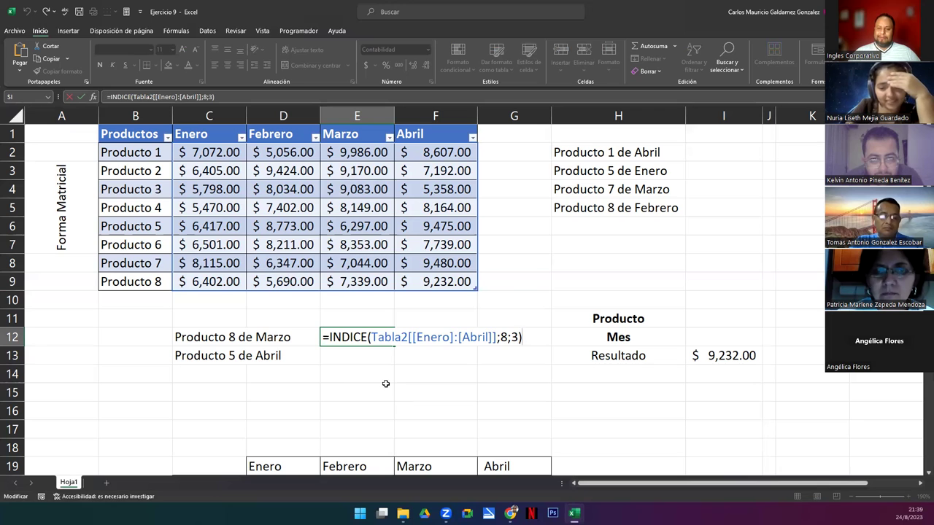
pyautogui.press('Return')
pyautogui.press('Up')
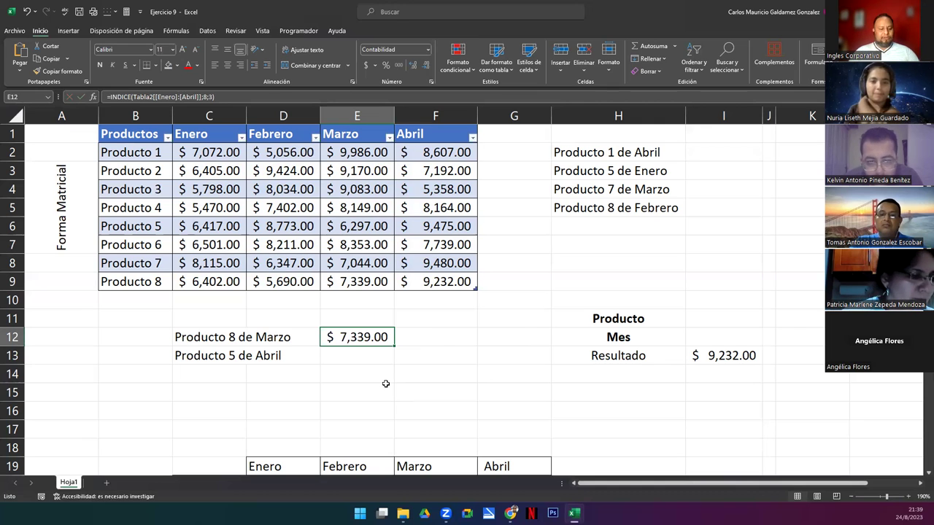
pyautogui.press('F2')
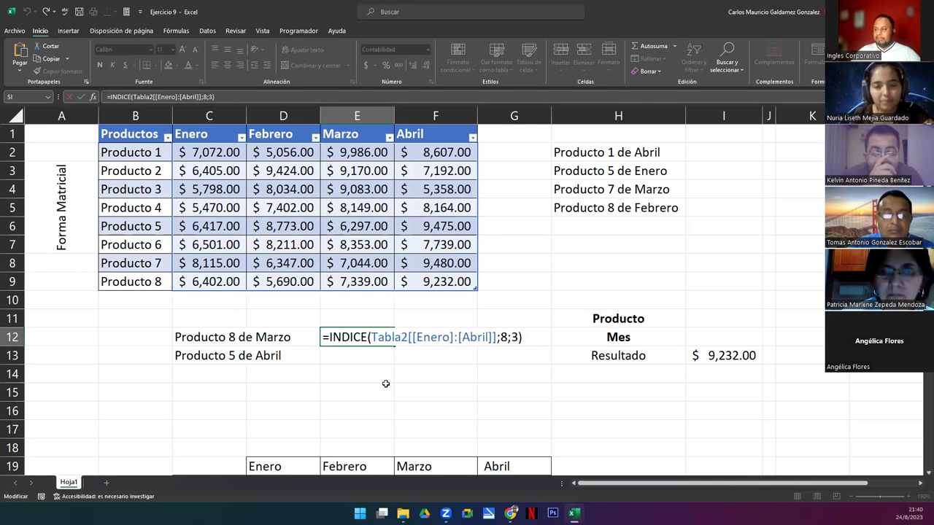
pyautogui.press('Return')
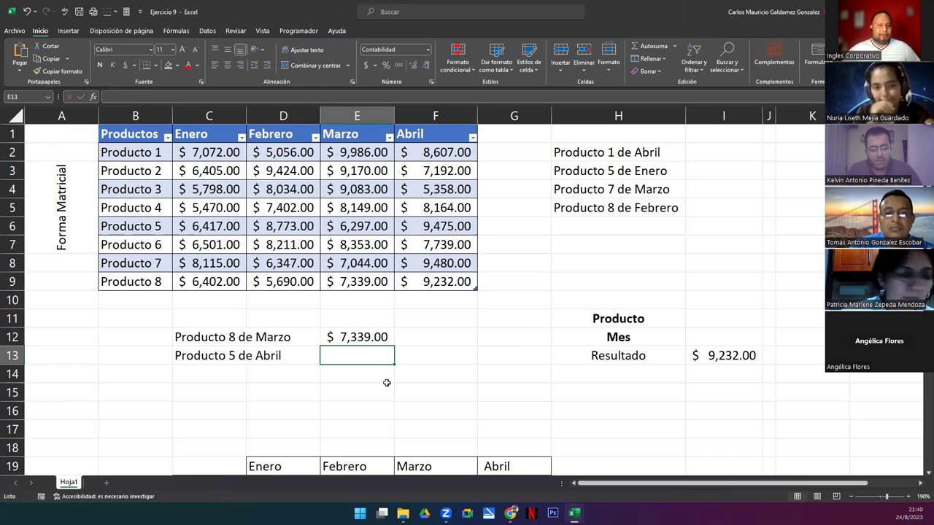
# - Start an INDICE formula in E13 with the Enero to Abril values, Tabla2[[Enero]:[Abril]], as the matrix
pyautogui.moveTo(585, 155); pyautogui.dragTo(609, 208)
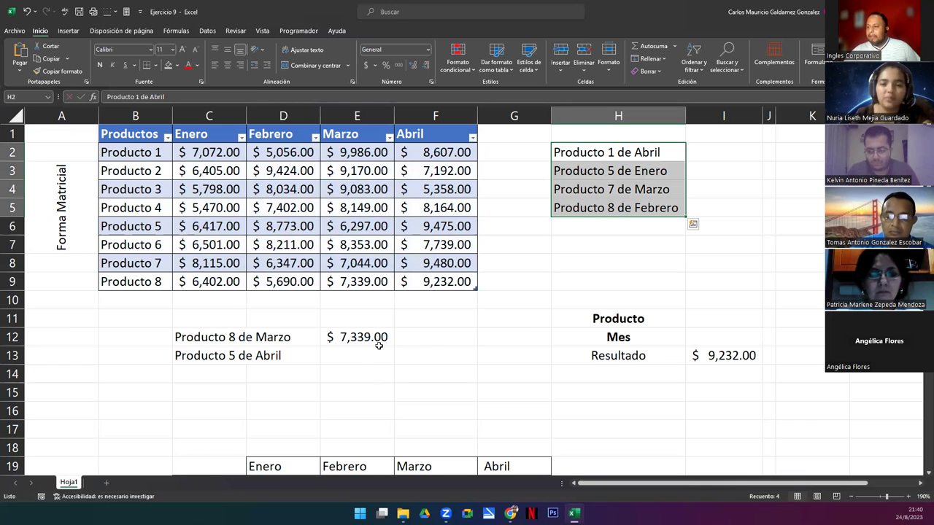
pyautogui.click(360, 359)
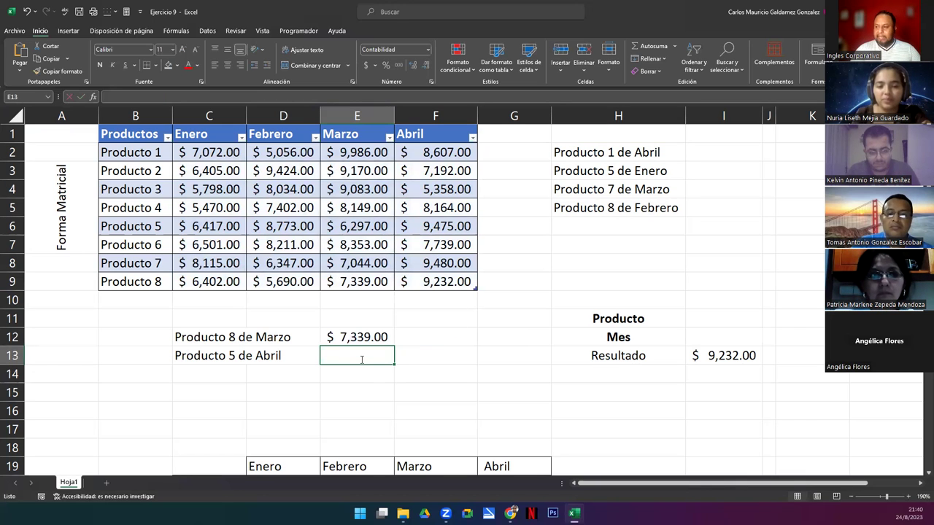
pyautogui.write('=indice')
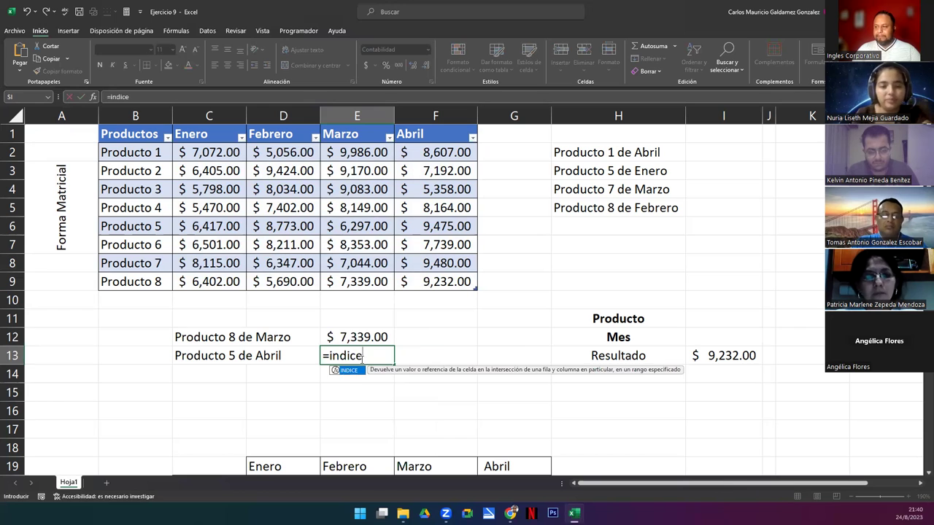
pyautogui.press('Tab')
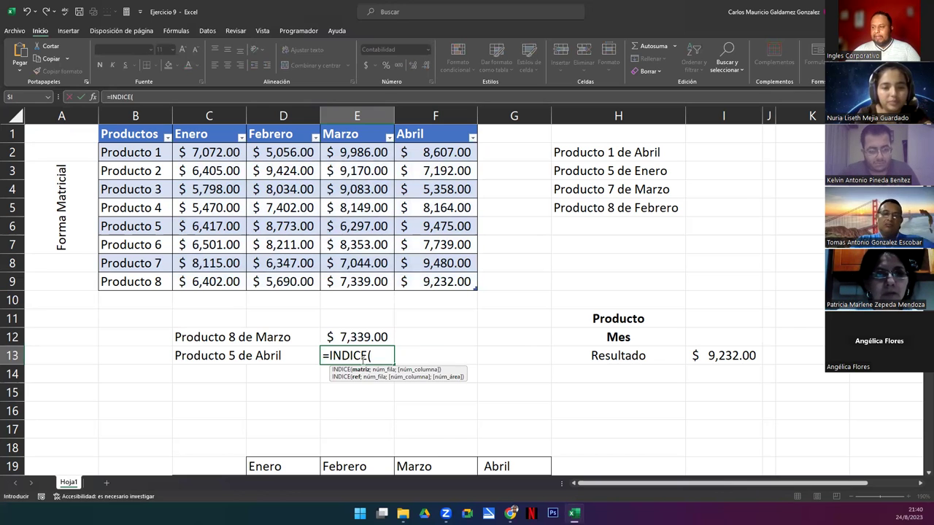
pyautogui.moveTo(205, 155); pyautogui.dragTo(454, 282)
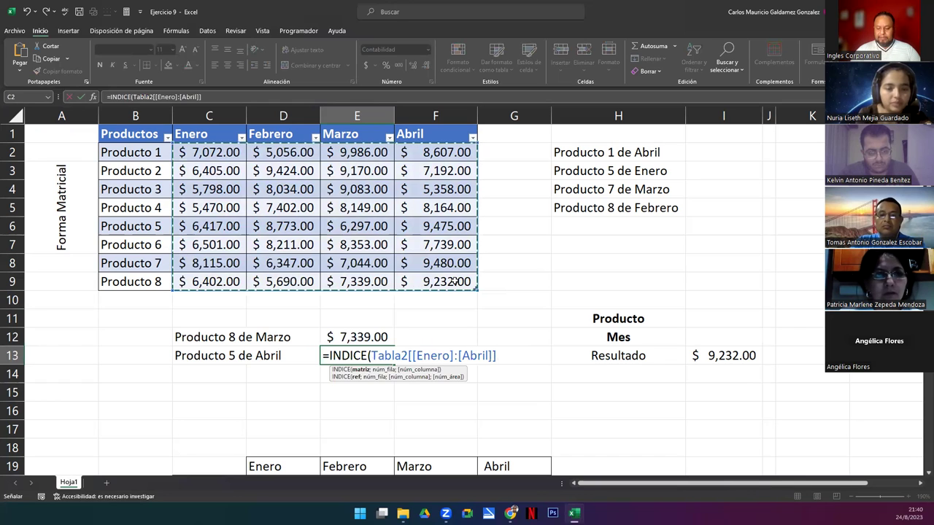
# - Complete the INDICE formula in E13 with row number 5 and column number 4
pyautogui.write(';')
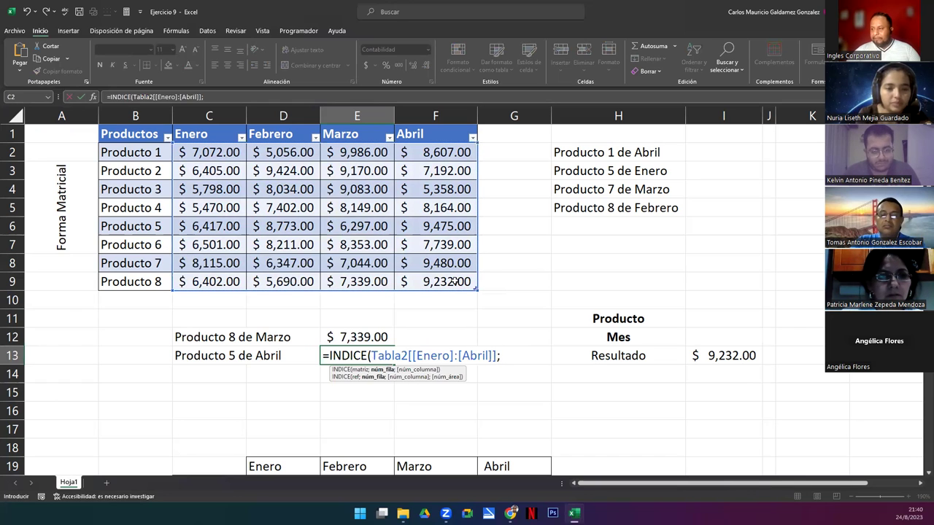
pyautogui.write('5')
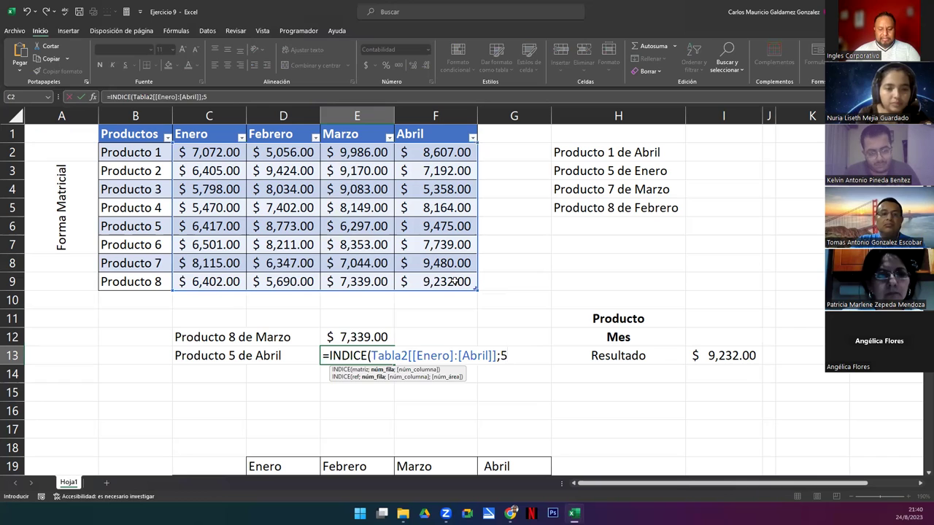
pyautogui.write(';')
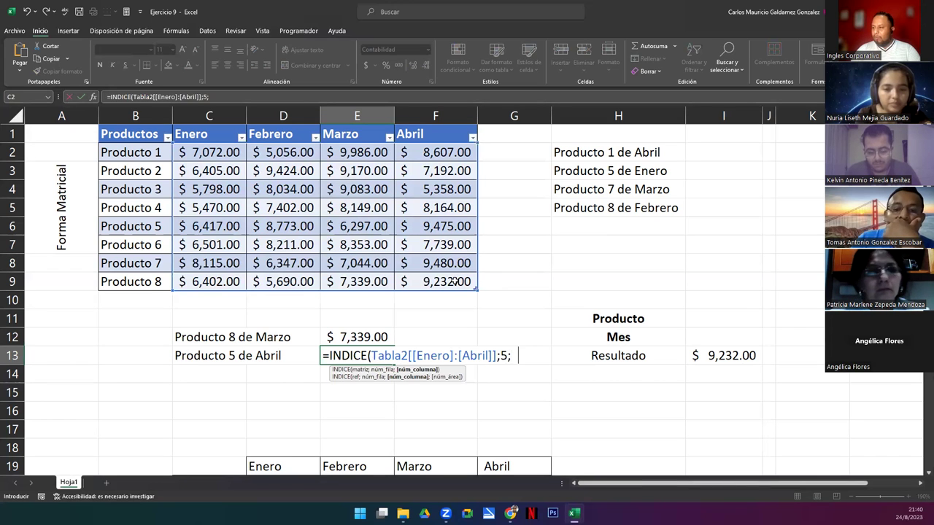
pyautogui.write('4)')
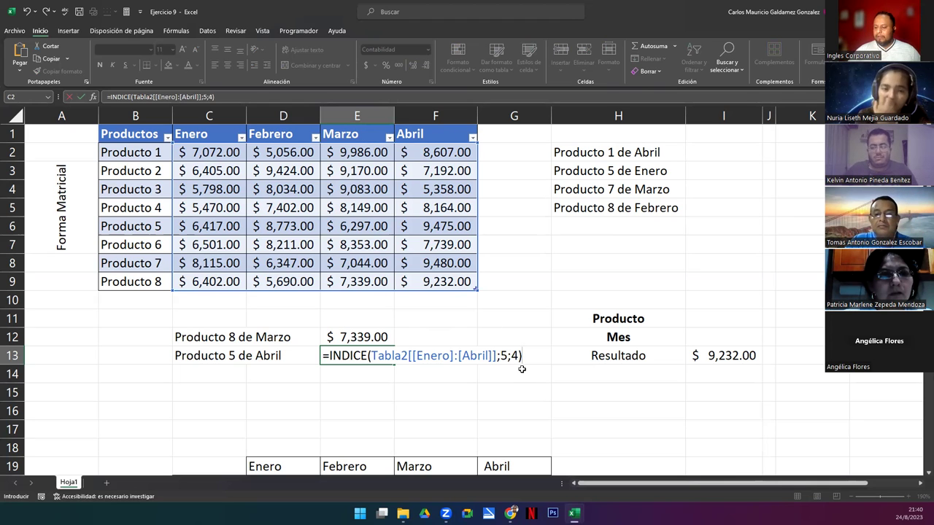
pyautogui.press('Return')
pyautogui.press('Up')
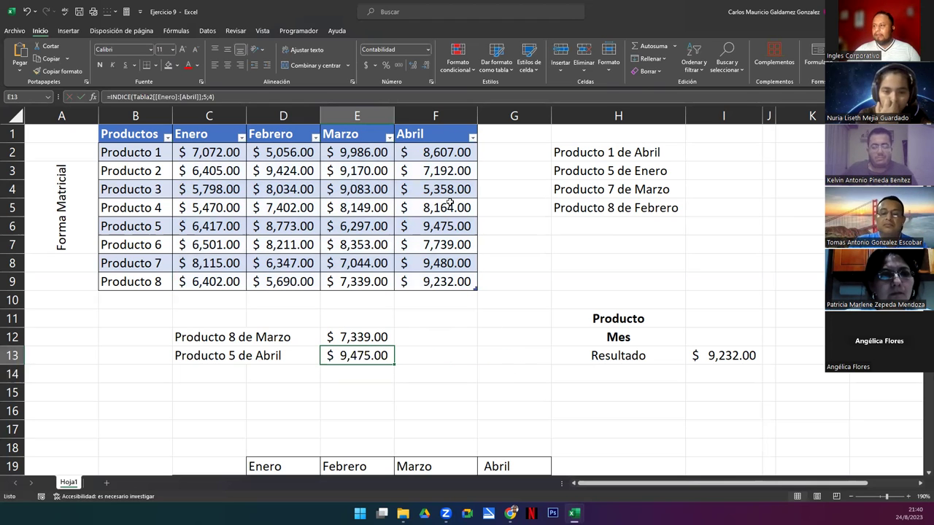
# - Highlight the Abril column together with the Producto 5 row to check the value returned in E13
pyautogui.click(435, 116)
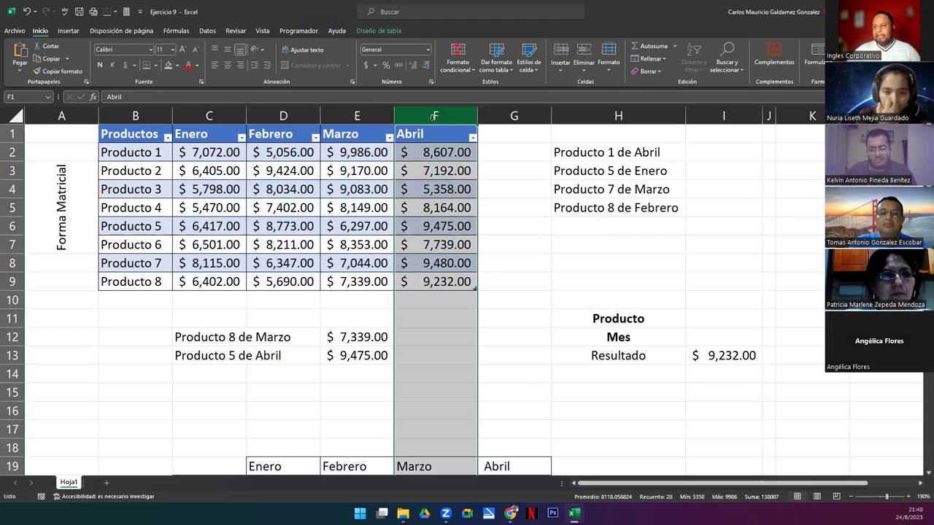
pyautogui.keyDown('ctrl'); pyautogui.click(11, 226); pyautogui.keyUp('ctrl')
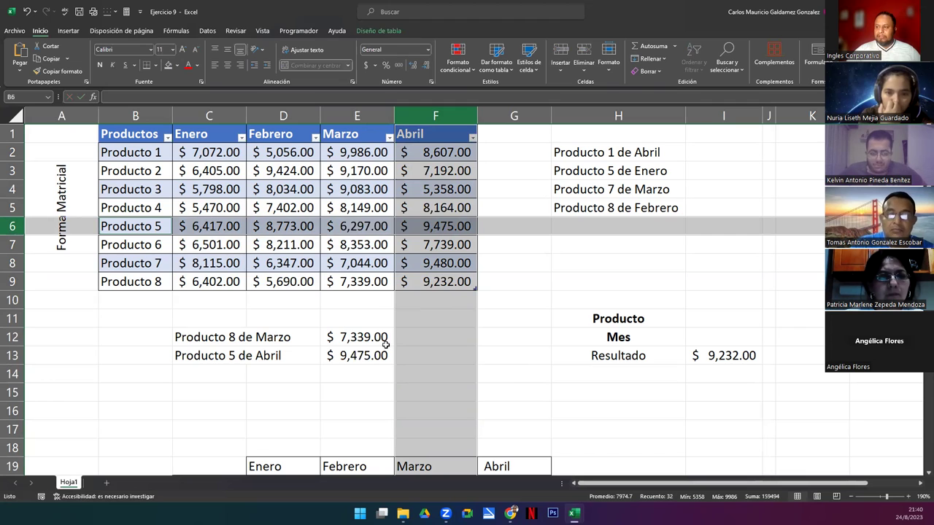
pyautogui.click(351, 357)
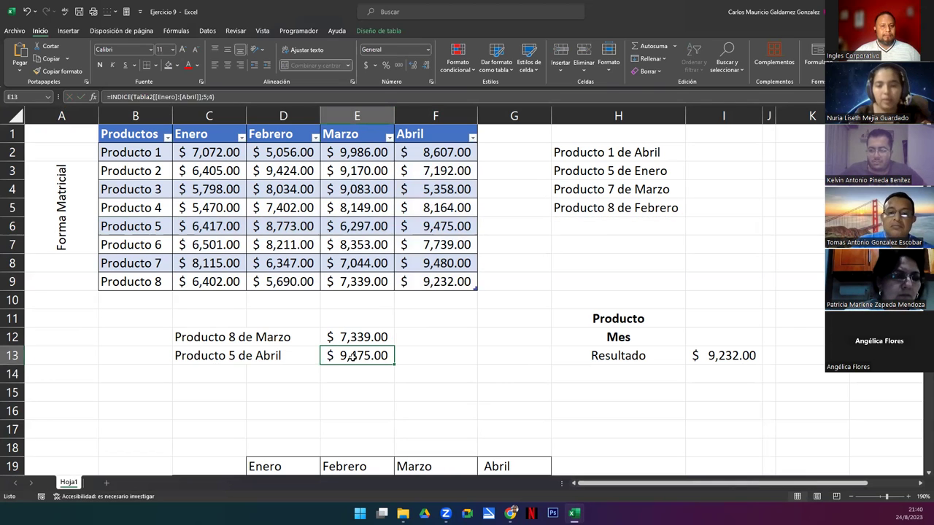
# - Review the matrix, row and column arguments of the INDICE formulas in E12 and E13 without changing them
pyautogui.doubleClick(351, 357)
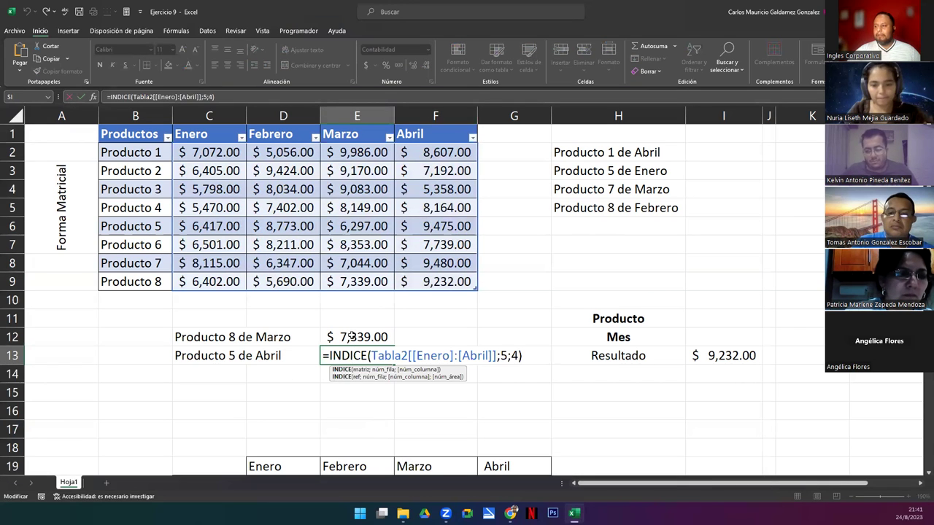
pyautogui.doubleClick(354, 337)
pyautogui.click(355, 402)
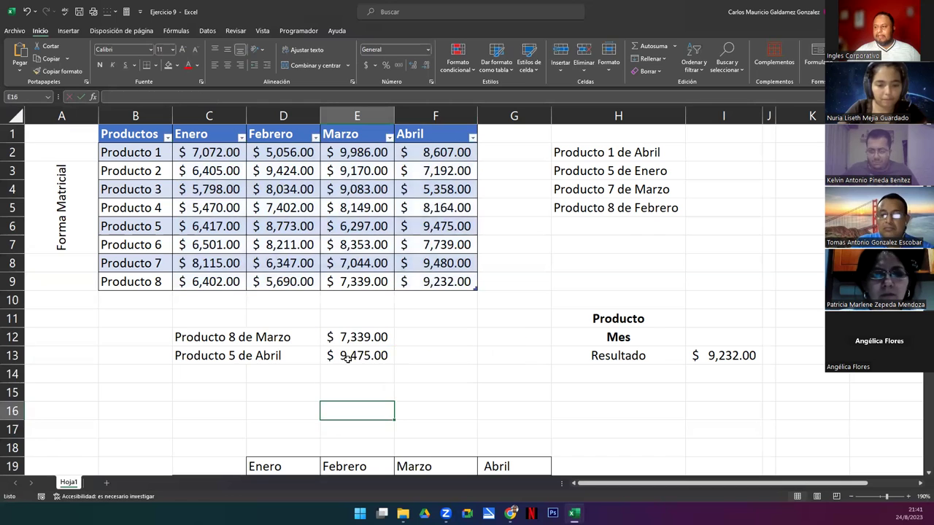
pyautogui.press('Up')
pyautogui.press('Up')
pyautogui.press('Up')
pyautogui.press('F2')
pyautogui.click(342, 404)
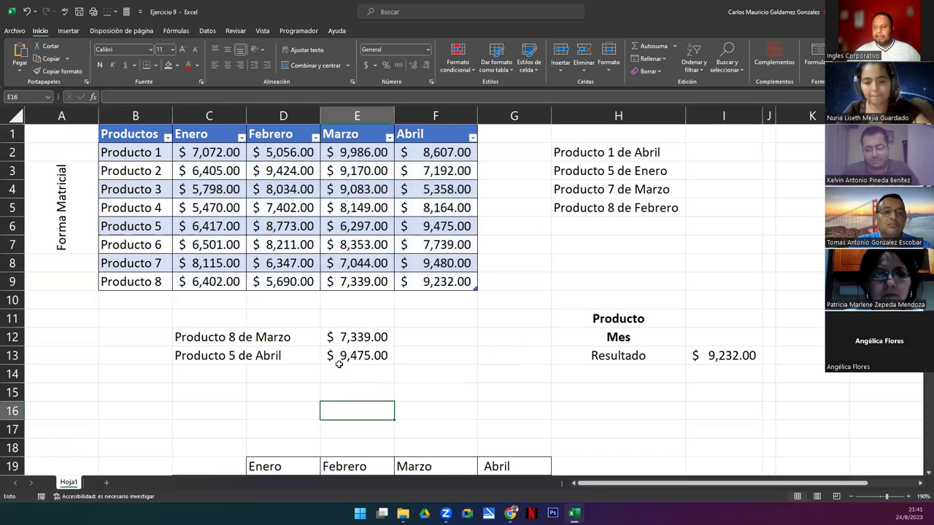
pyautogui.press('Up')
pyautogui.press('Up')
pyautogui.press('Up')
pyautogui.press('F2')
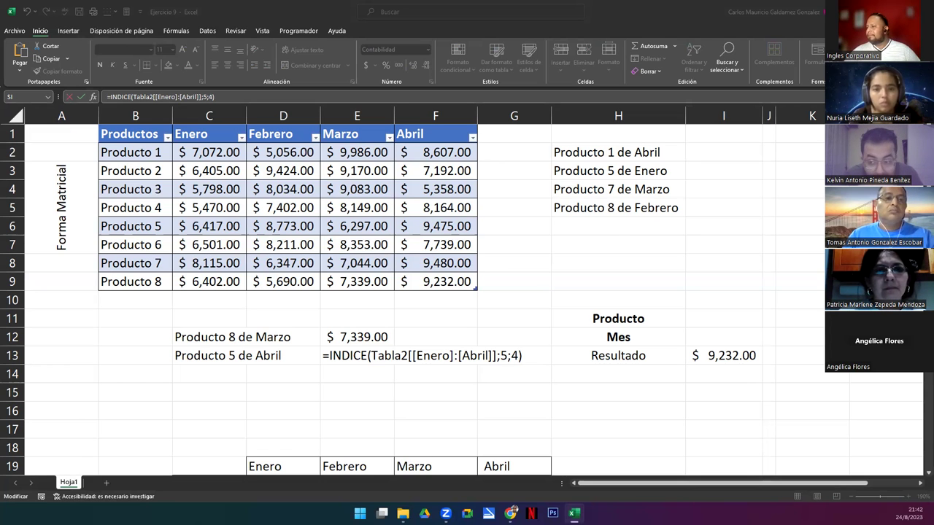
pyautogui.click(423, 356)
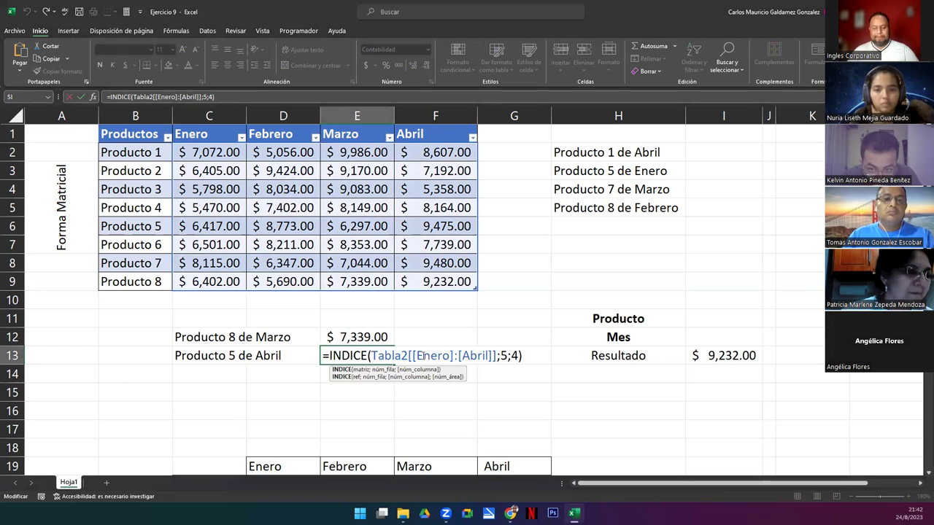
pyautogui.click(422, 355)
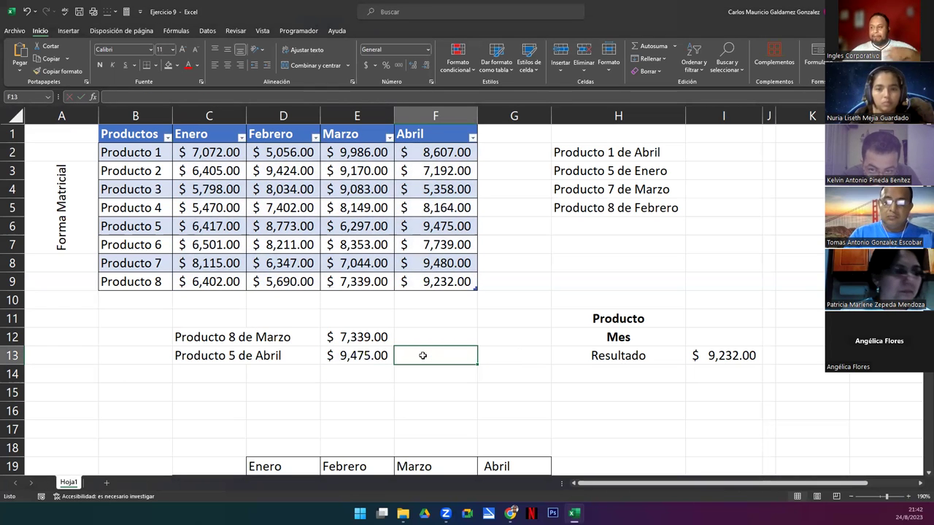
# - Merge and center H10:I10 above the Producto and Mes labels and title it "BUSQUEDA AVANZADA"
pyautogui.moveTo(677, 300); pyautogui.dragTo(700, 304)
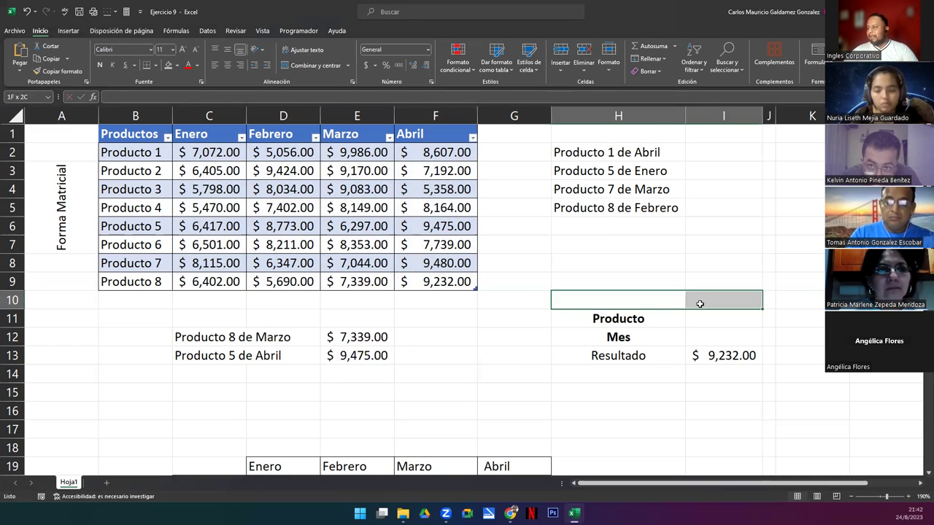
pyautogui.click(288, 65)
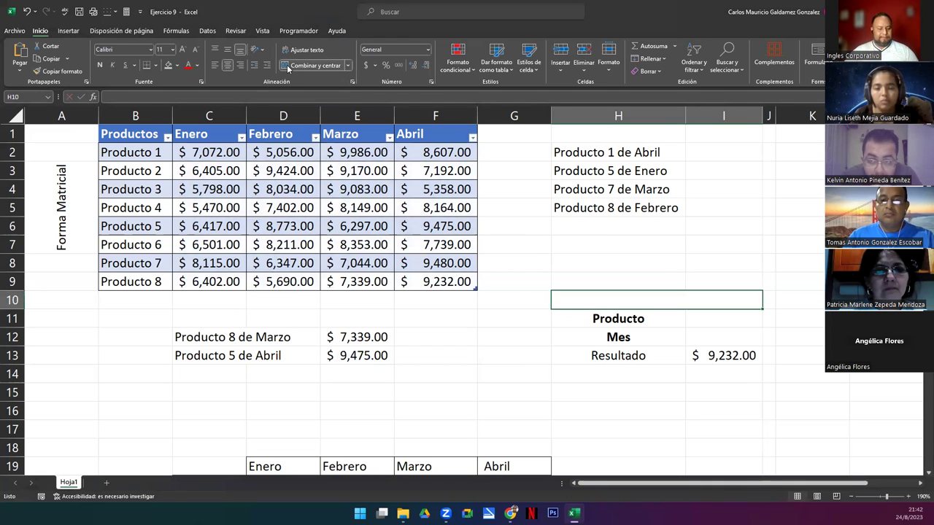
pyautogui.write('BUSQ')
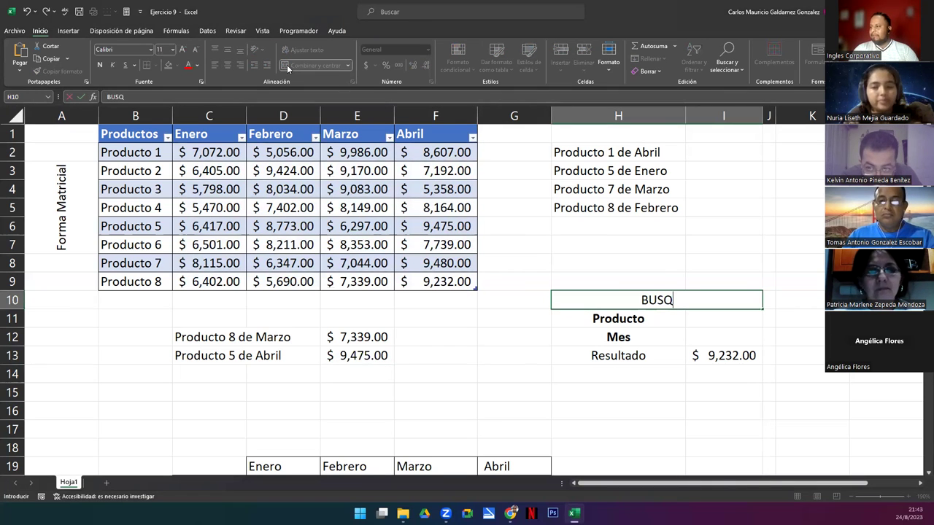
pyautogui.write('UEDA AVANZADA')
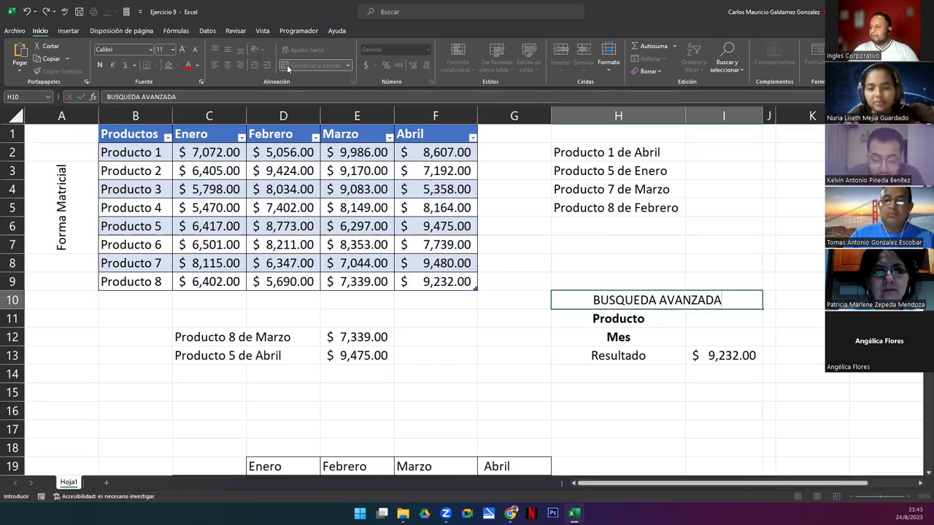
pyautogui.press('Return')
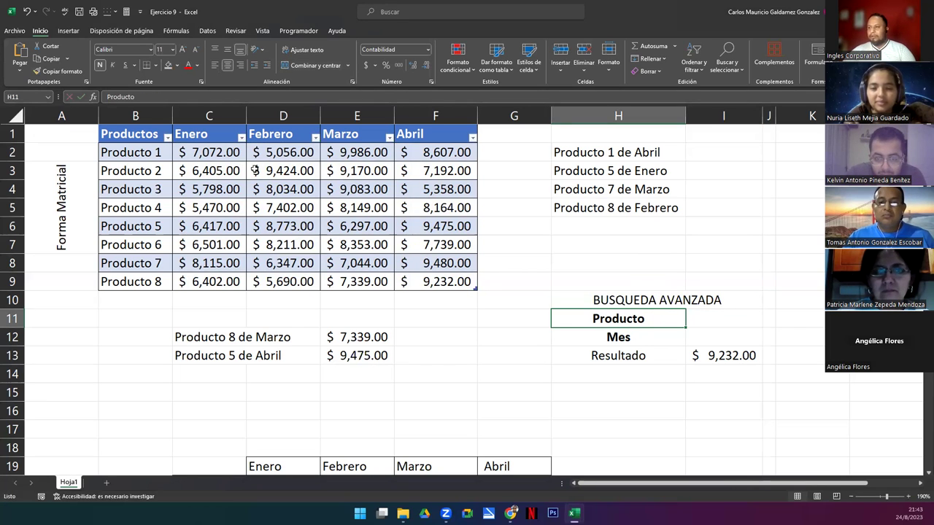
# - Examine the product names in B2:B9 and the month headers in C1:F1, and select the Producto entry cell I11
pyautogui.moveTo(125, 152); pyautogui.dragTo(132, 285)
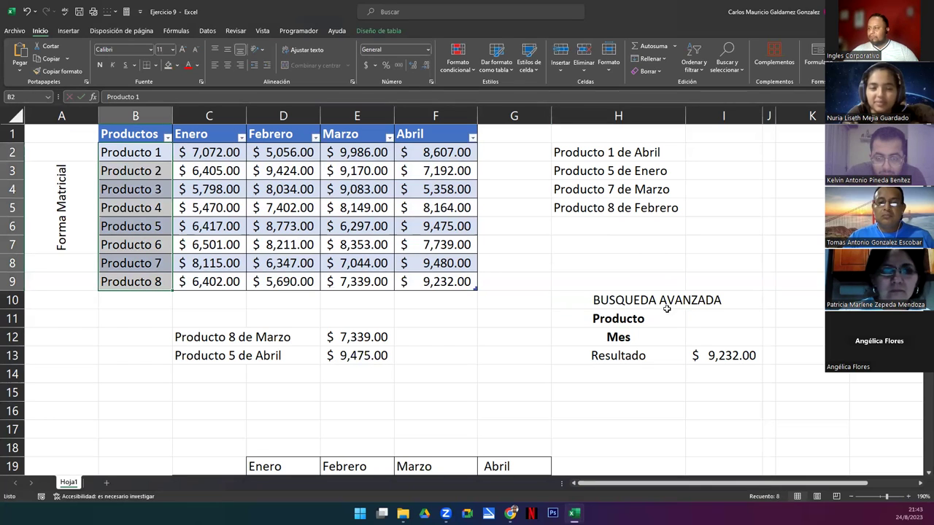
pyautogui.click(629, 338)
pyautogui.moveTo(187, 138); pyautogui.dragTo(467, 136)
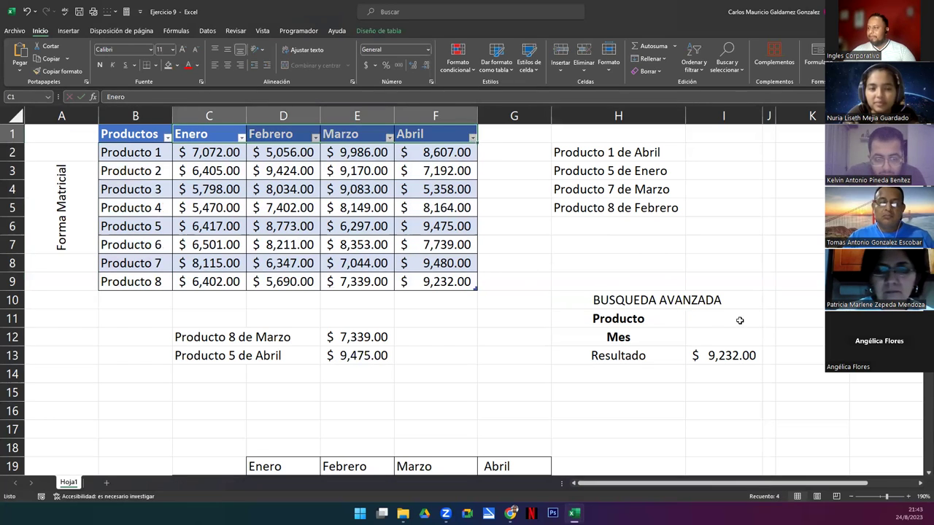
pyautogui.click(715, 319)
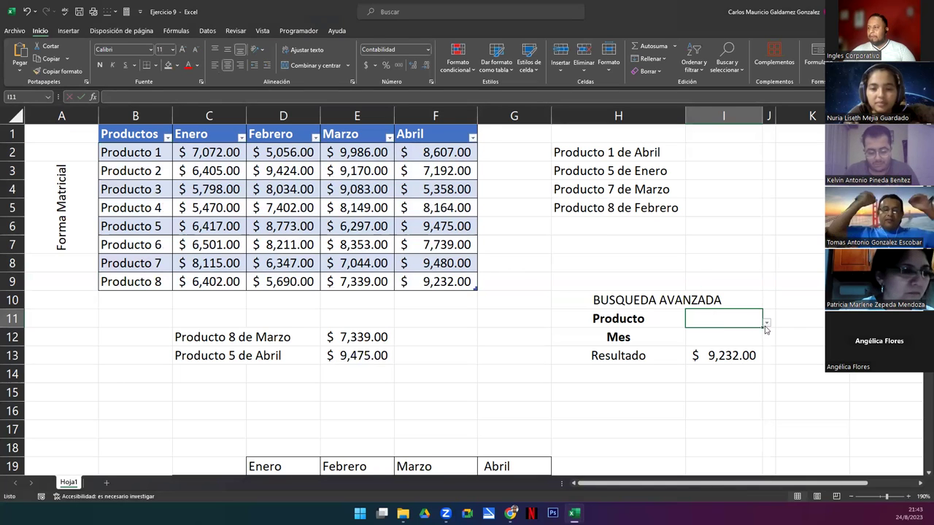
# - Examine the product options offered in I11 and the month options offered in I12 without choosing any
pyautogui.click(766, 323)
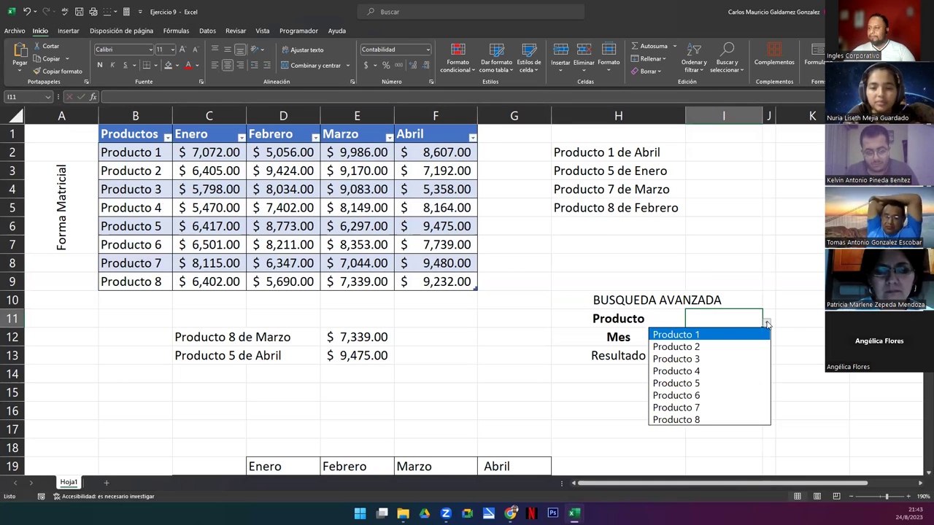
pyautogui.click(711, 324)
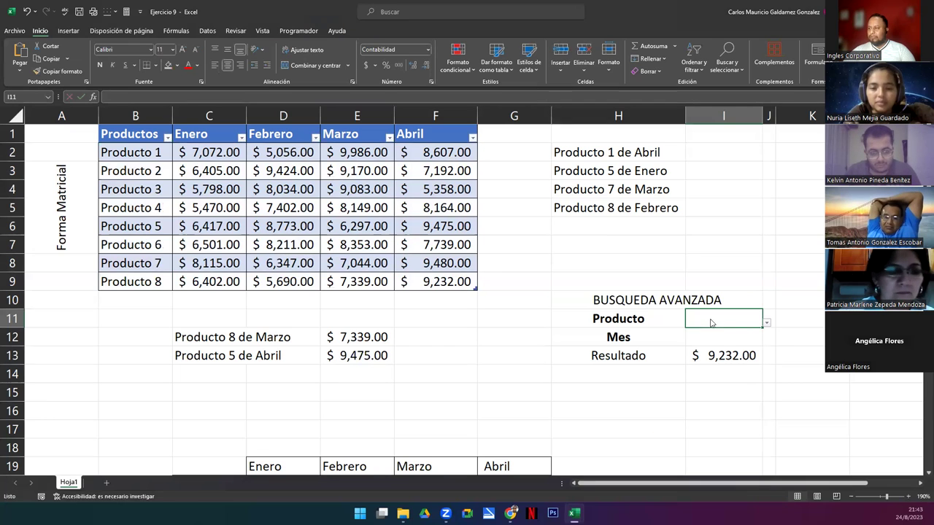
pyautogui.click(716, 336)
pyautogui.click(767, 345)
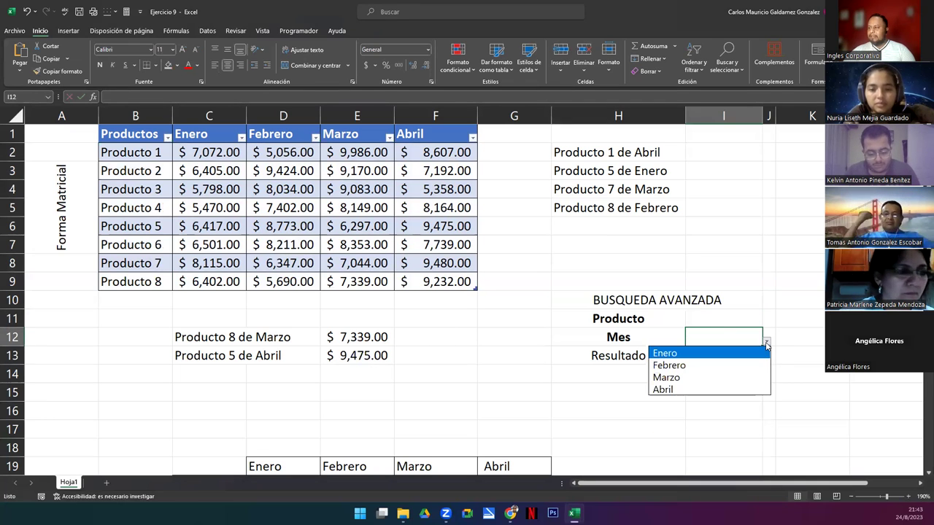
pyautogui.click(705, 334)
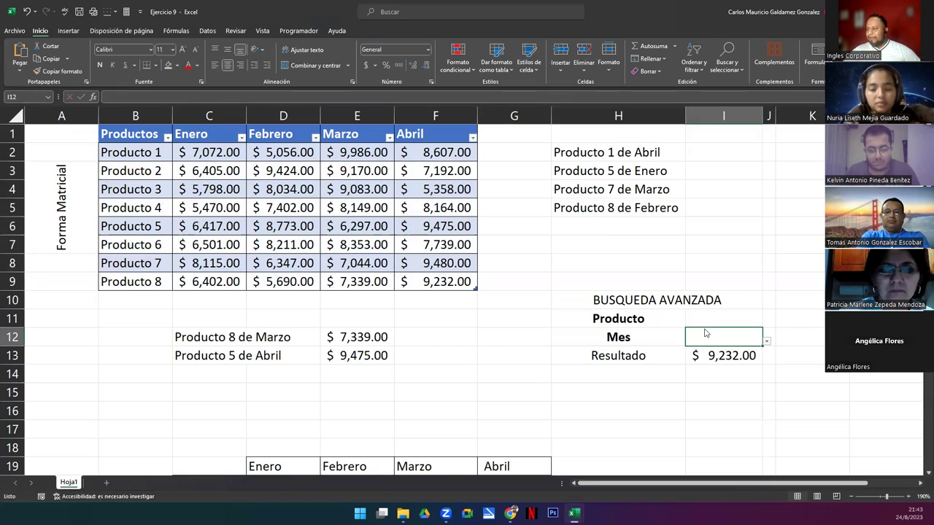
# - Make the hidden month-number formula in J12 readable by setting its font color to red
pyautogui.click(772, 332)
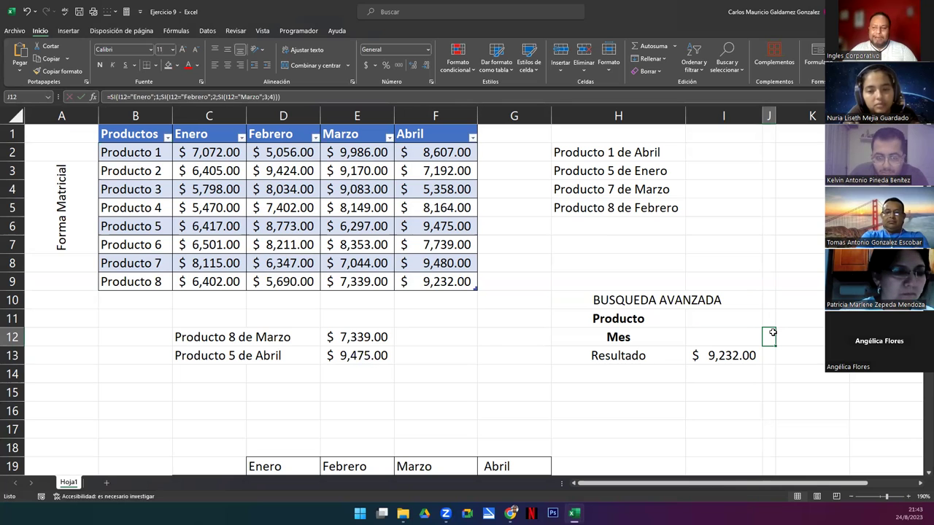
pyautogui.click(188, 64)
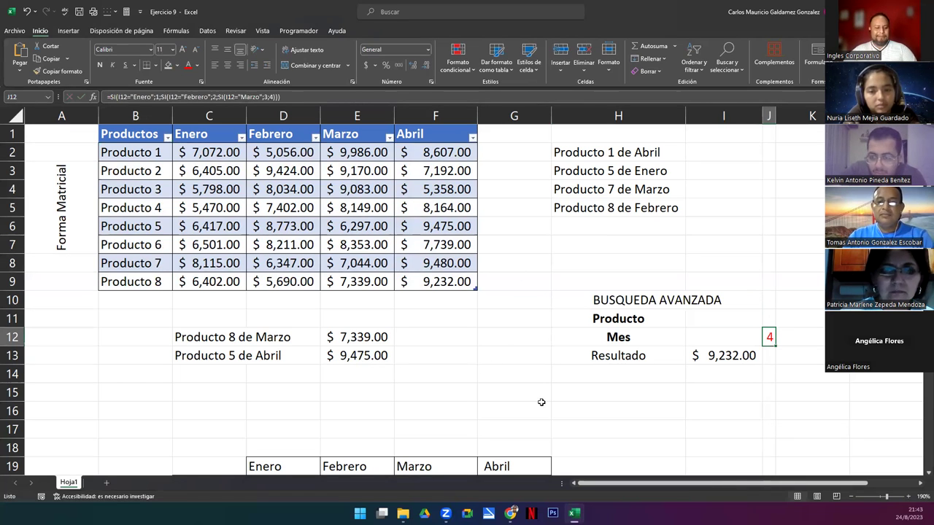
# - Review the nested SI formula in J12, going through the month tests and the number assigned to each, and leave it unmodified
pyautogui.press('F2')
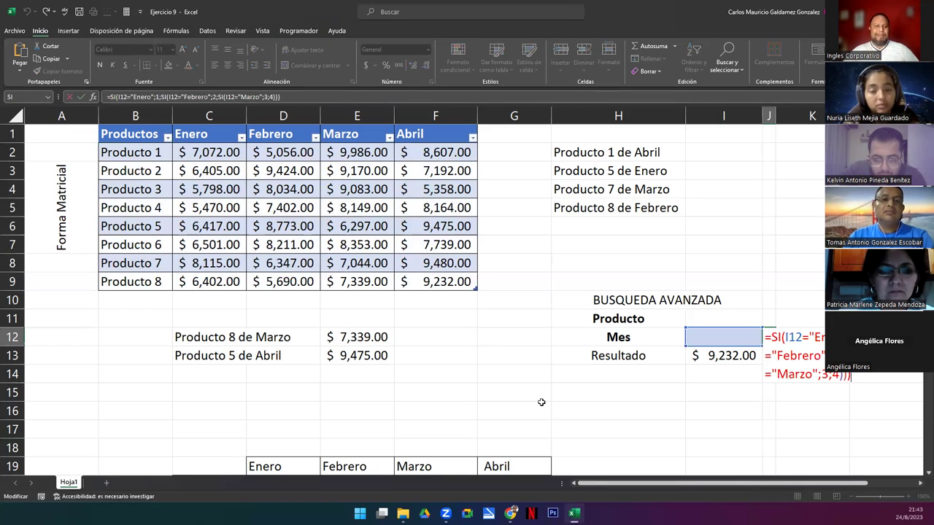
pyautogui.click(781, 344)
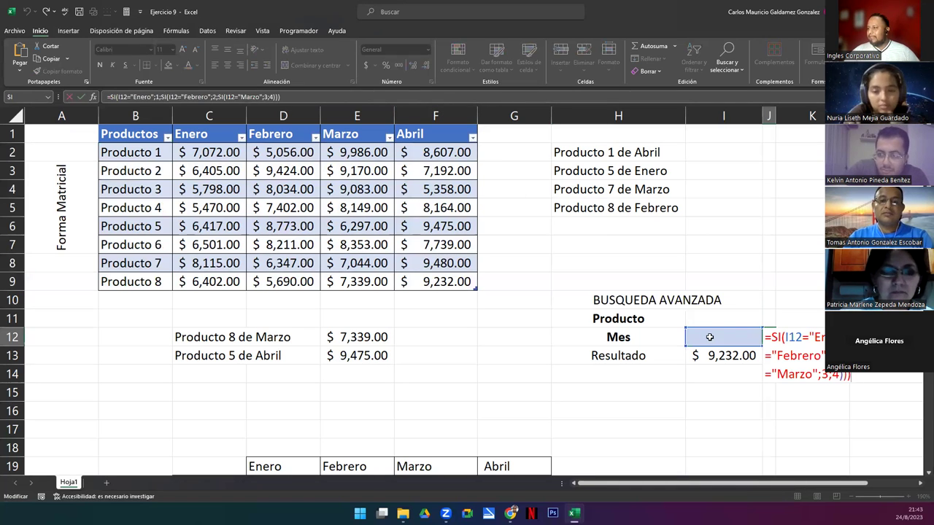
pyautogui.press('Right')
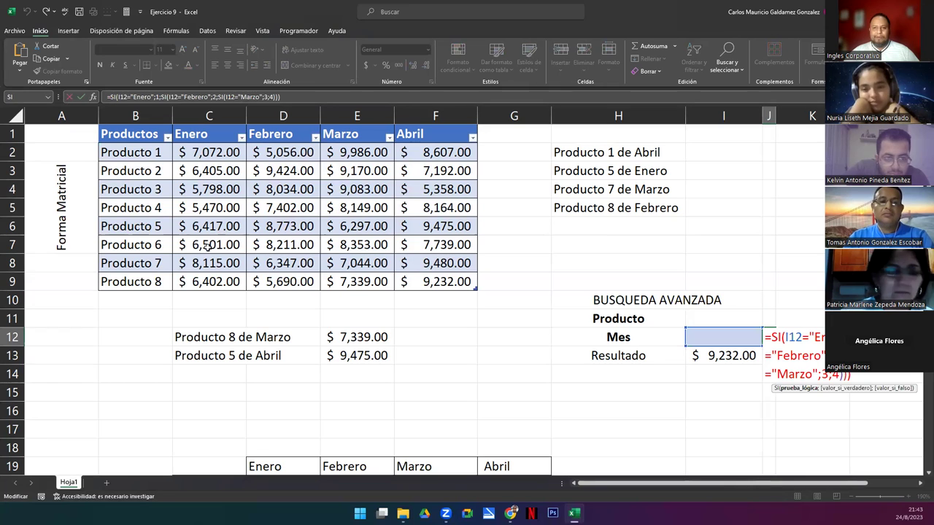
pyautogui.click(798, 355)
pyautogui.press('Right')
pyautogui.press('Right')
pyautogui.press('Right')
pyautogui.press('Right')
pyautogui.press('Right')
pyautogui.press('Right')
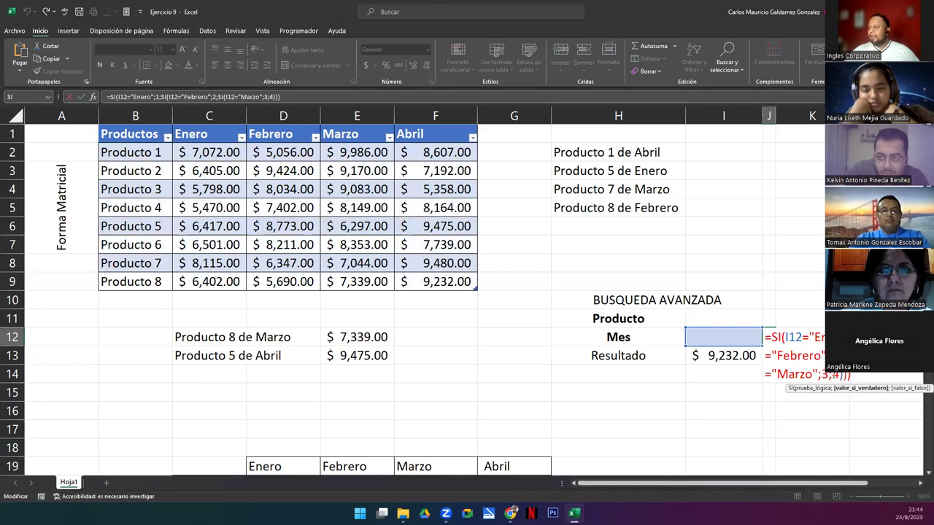
pyautogui.click(838, 375)
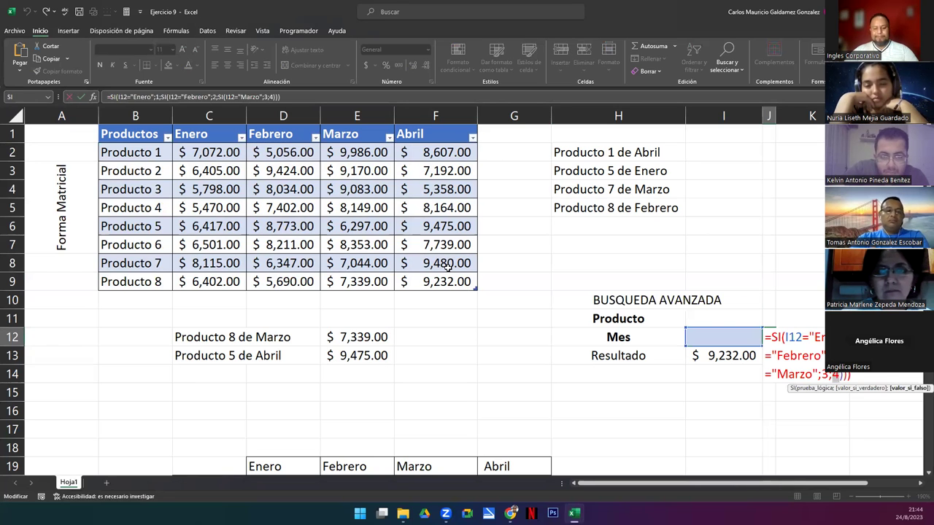
pyautogui.hotkey('ctrl', 'Return')
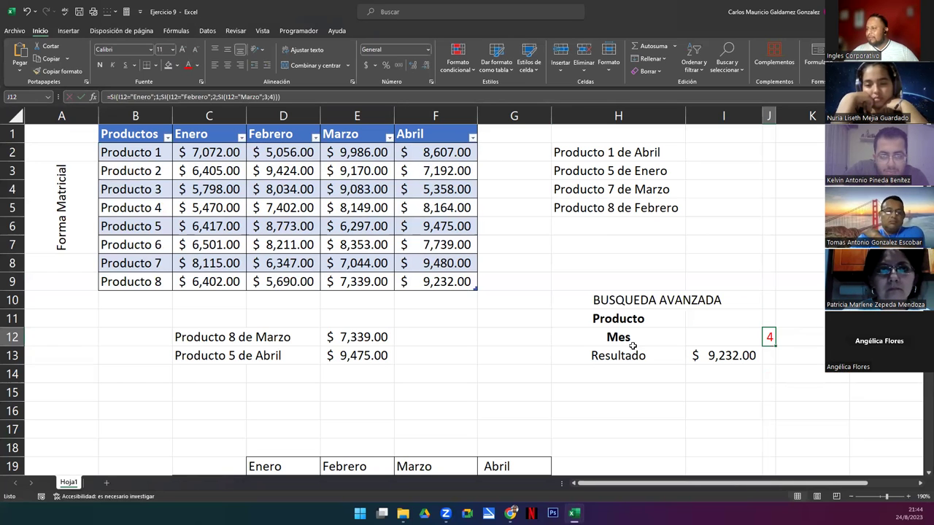
# - Test the month number in J12 by choosing Enero and then Febrero as the Mes in I12
pyautogui.click(722, 338)
pyautogui.click(768, 339)
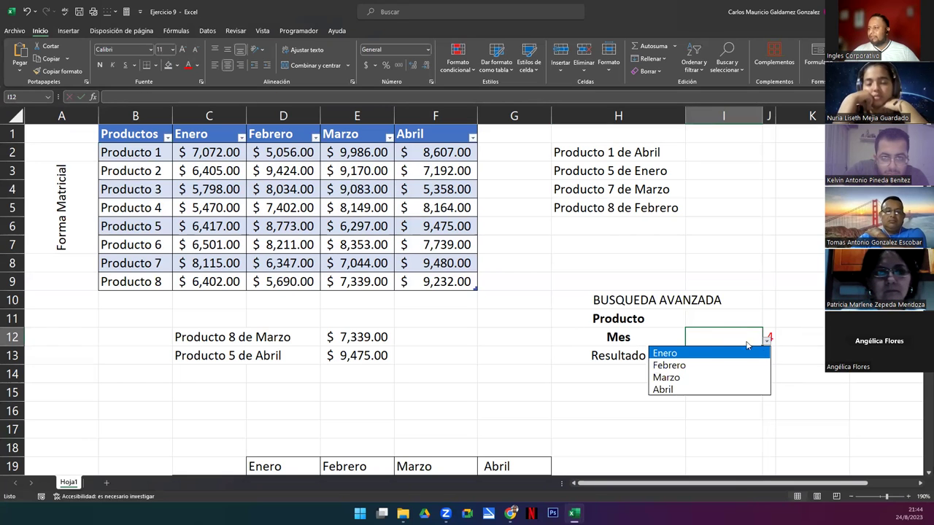
pyautogui.click(717, 354)
pyautogui.click(779, 366)
pyautogui.click(730, 339)
pyautogui.click(768, 339)
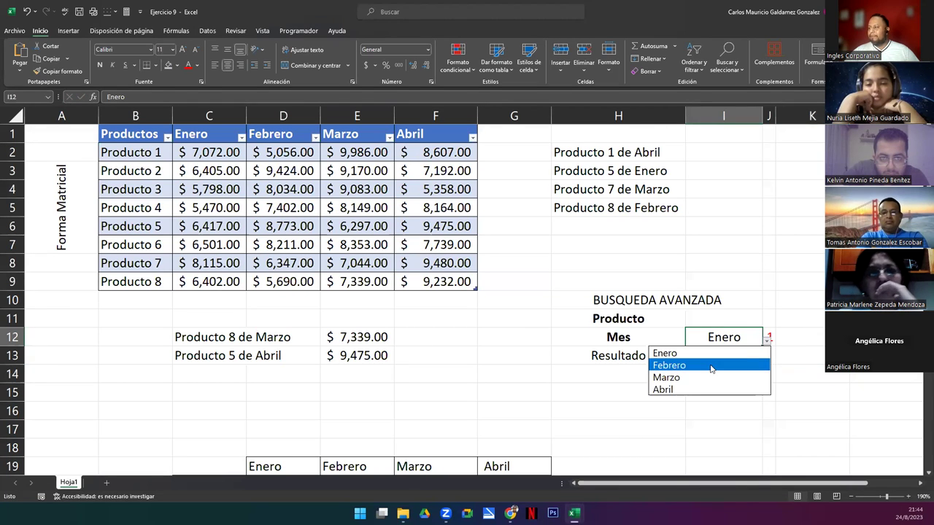
pyautogui.click(711, 366)
pyautogui.click(806, 369)
# - Test the remaining months by choosing Marzo and then Abril as the Mes in I12
pyautogui.click(743, 339)
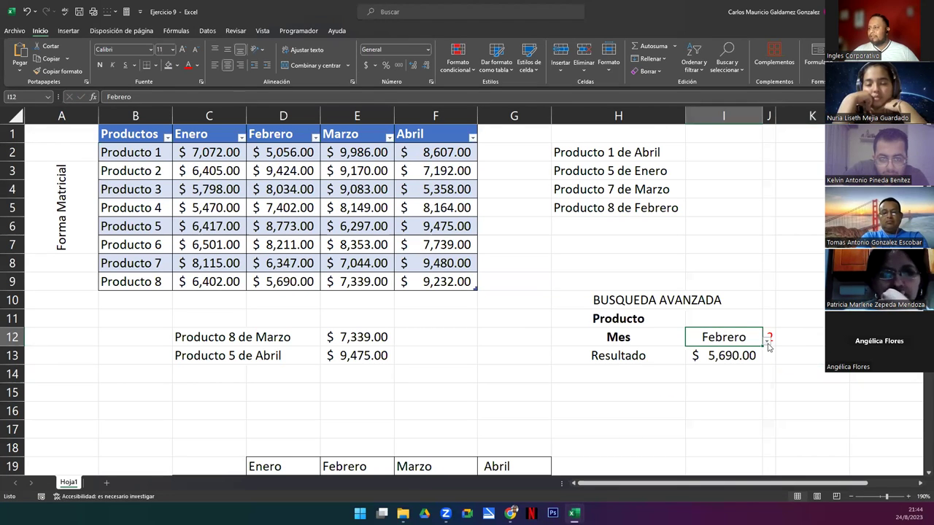
pyautogui.click(769, 344)
pyautogui.click(759, 377)
pyautogui.click(769, 375)
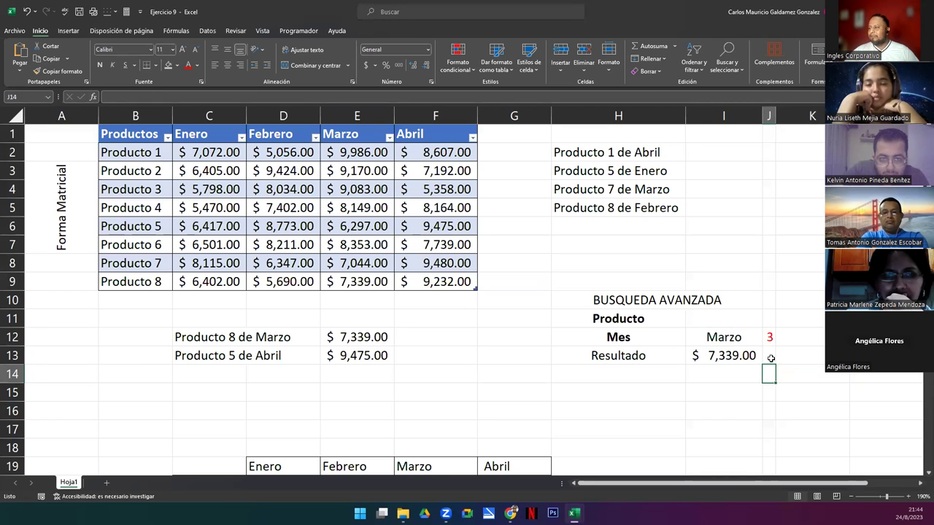
pyautogui.click(744, 339)
pyautogui.click(767, 343)
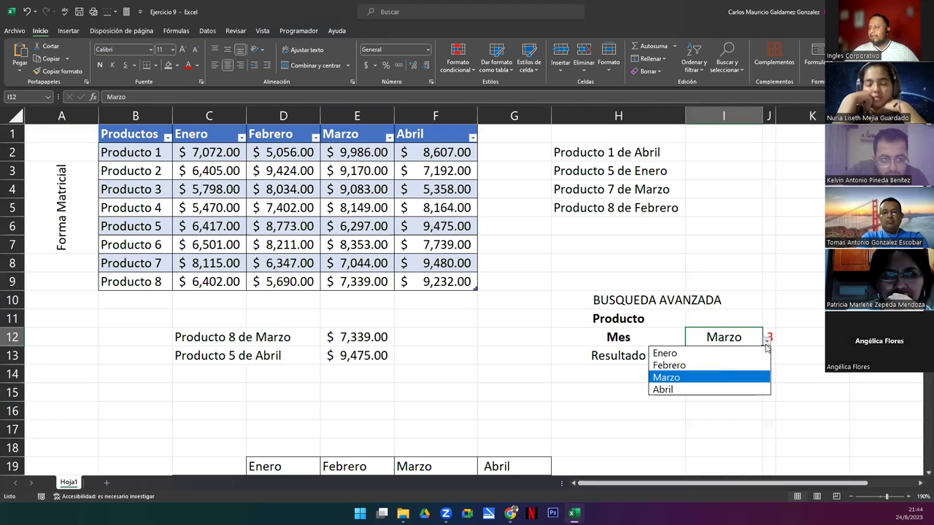
pyautogui.click(713, 389)
pyautogui.click(785, 356)
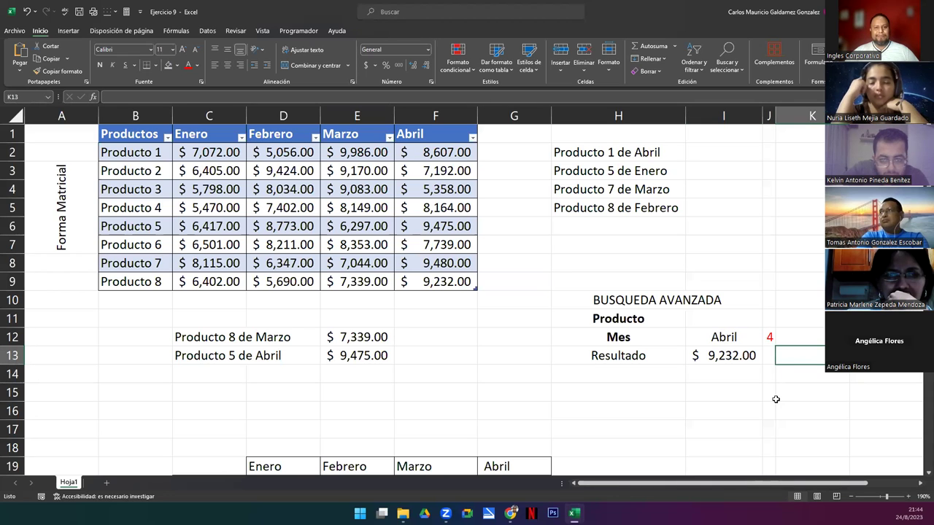
# - Inspect the INDICE formula in I13, focusing on its column argument J12, without modifying it
pyautogui.click(767, 336)
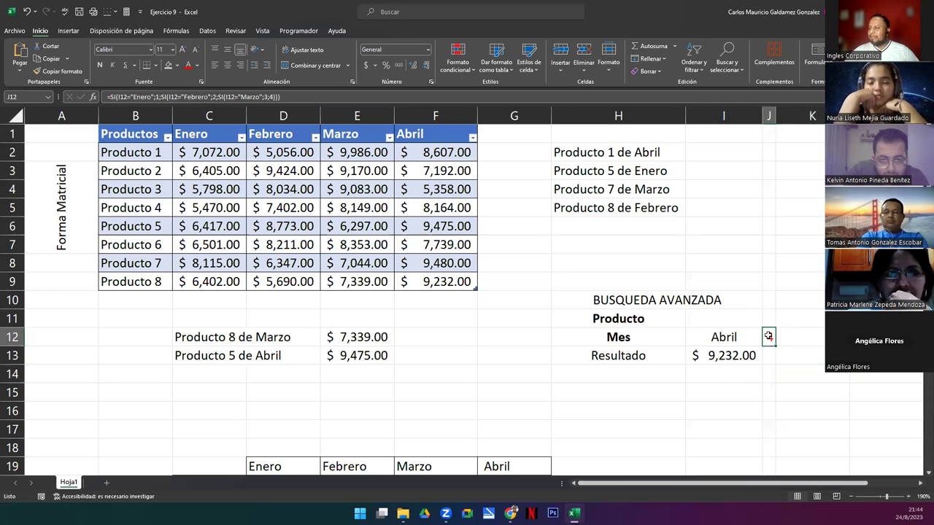
pyautogui.doubleClick(721, 355)
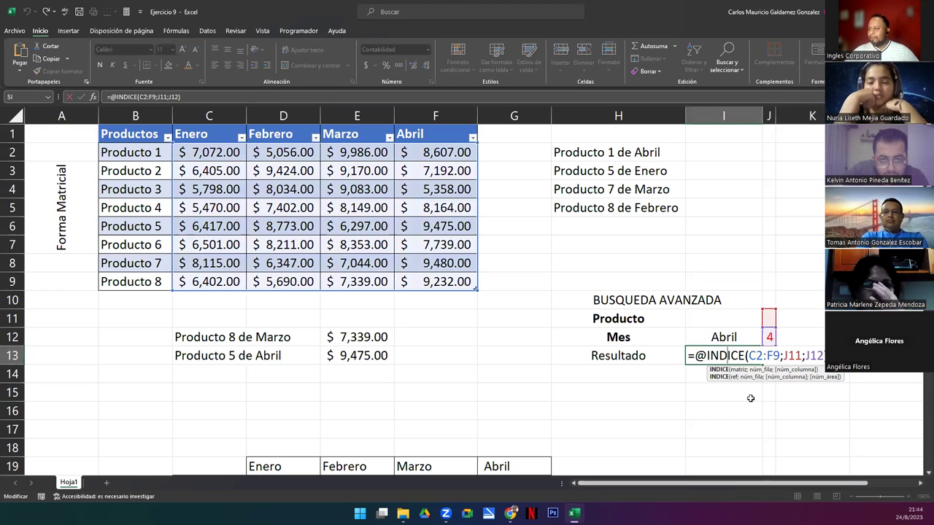
pyautogui.moveTo(803, 355); pyautogui.dragTo(824, 355)
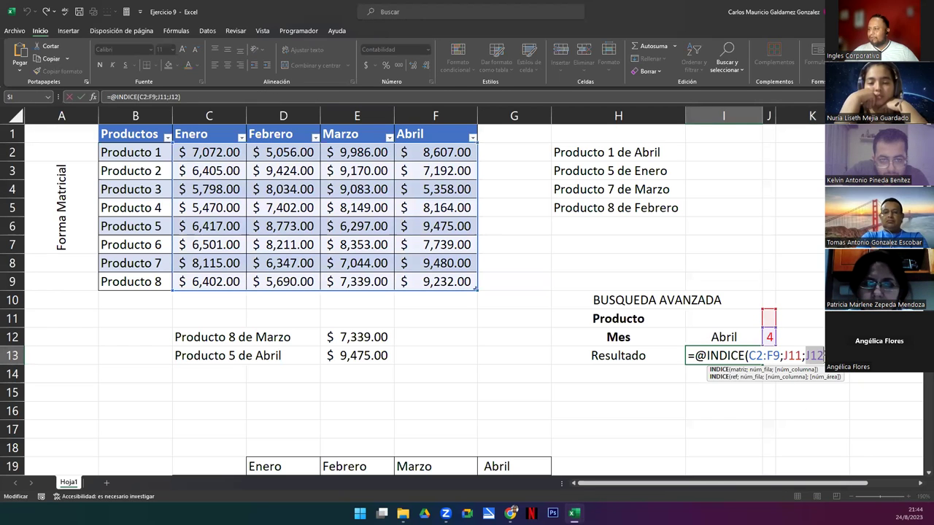
pyautogui.press('Escape')
# - Set the font color of the hidden product-number formula in J11 to red
pyautogui.click(702, 324)
pyautogui.click(770, 311)
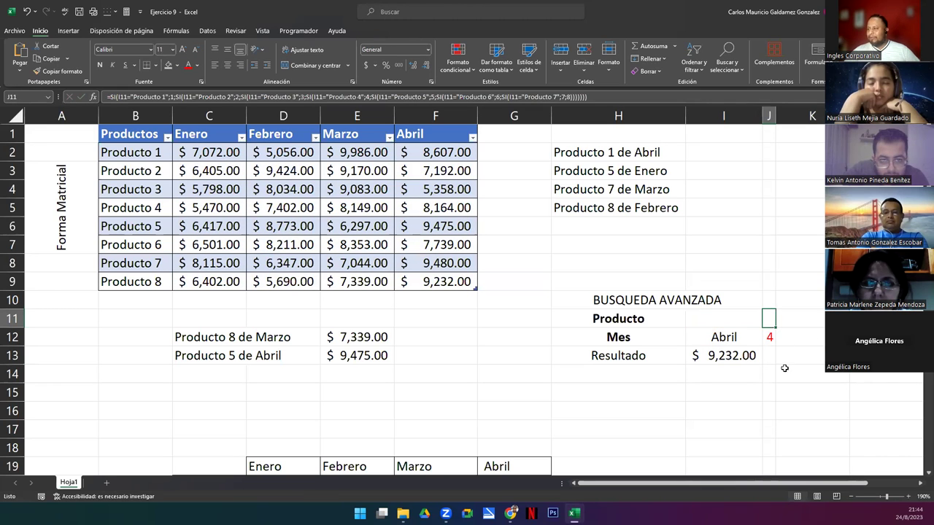
pyautogui.press('F2')
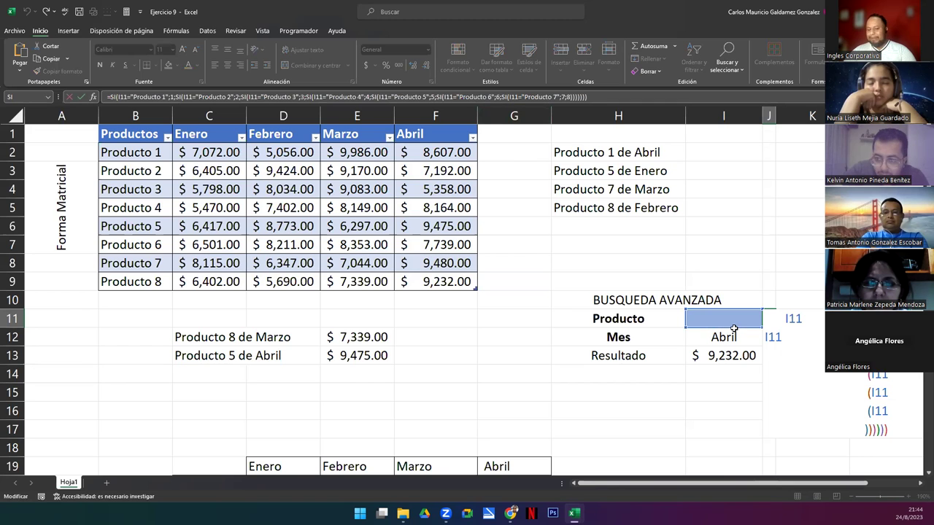
pyautogui.press('Escape')
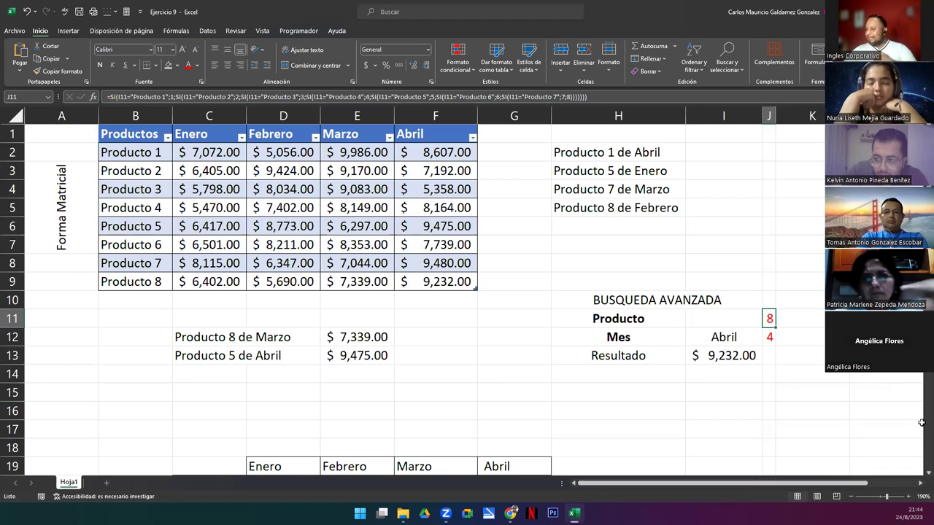
# - Review the nested SI formula in J11, going through the product tests and the number assigned to each
pyautogui.scroll(-1, 823, 314)
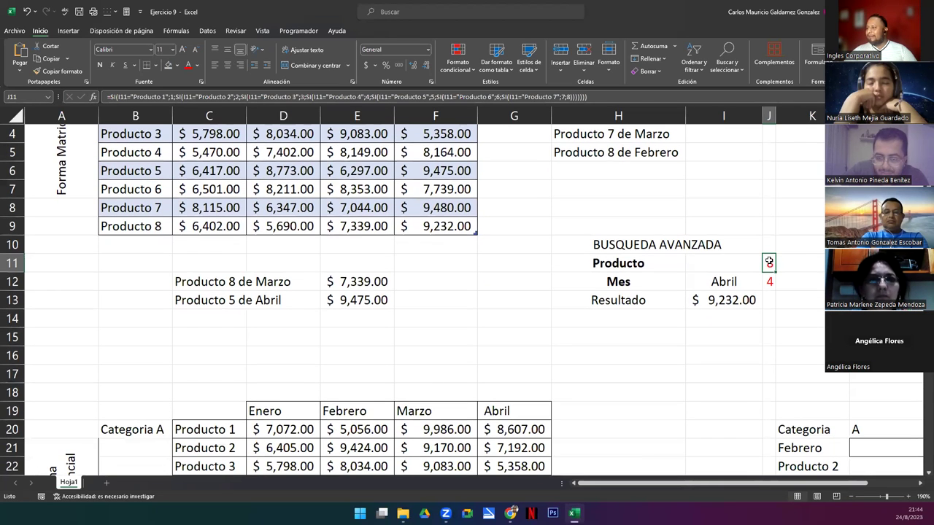
pyautogui.press('F2')
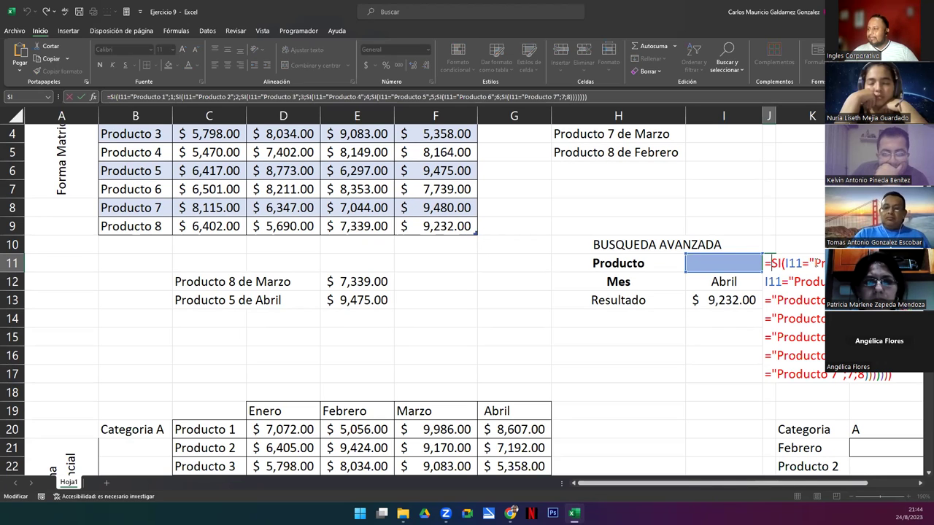
pyautogui.doubleClick(817, 264)
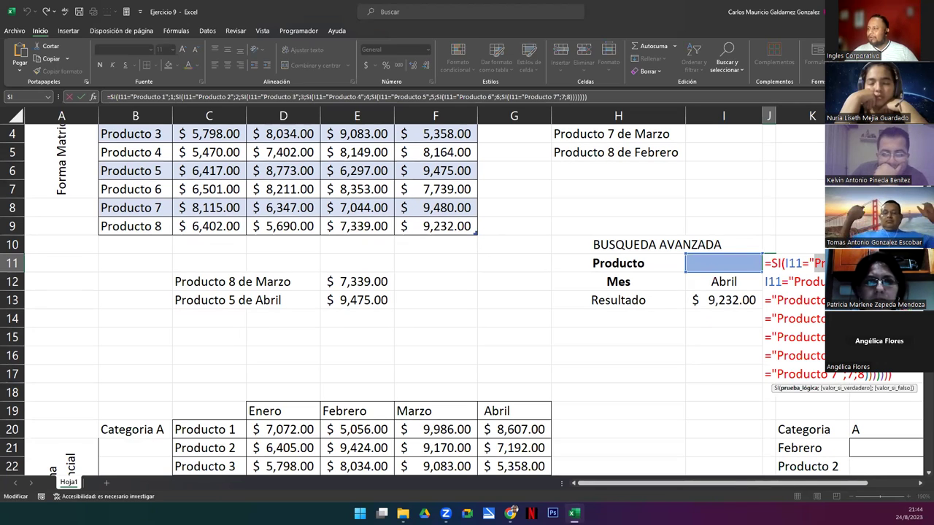
pyautogui.click(817, 264)
pyautogui.click(799, 285)
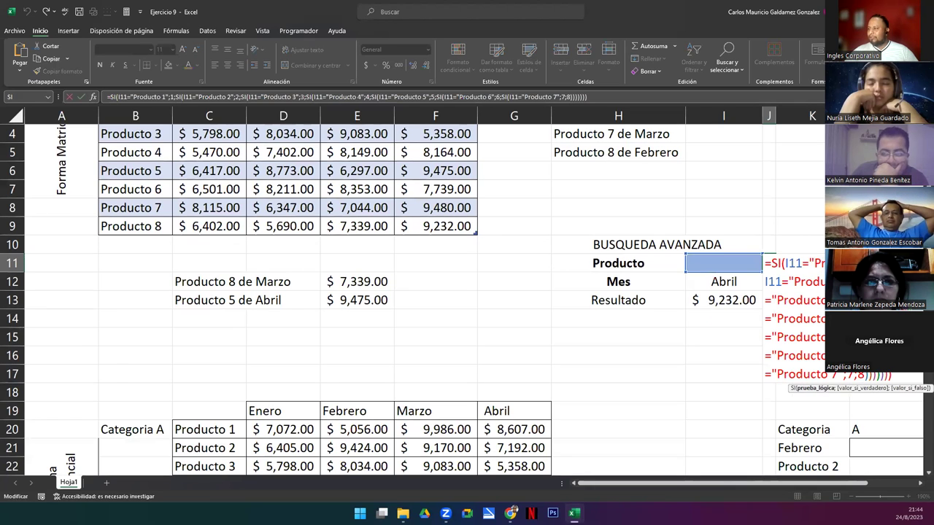
pyautogui.click(820, 302)
pyautogui.click(796, 302)
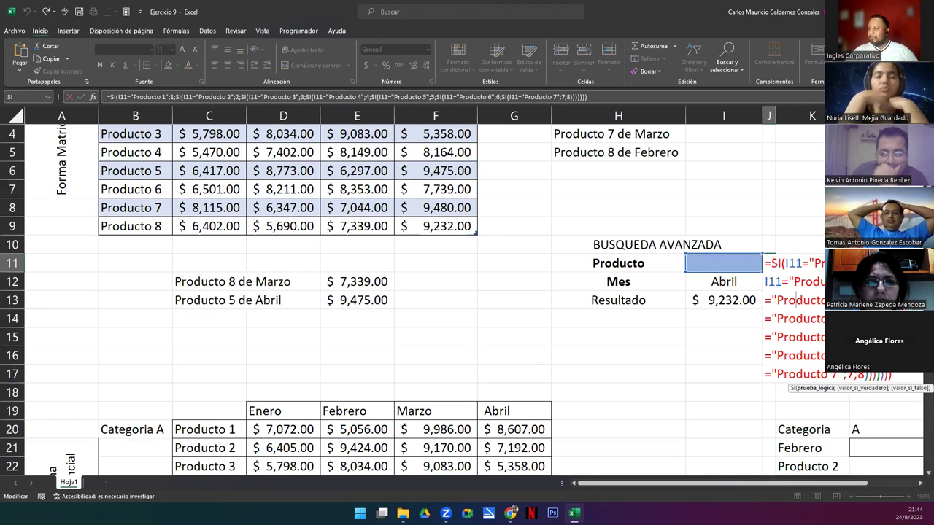
pyautogui.click(812, 314)
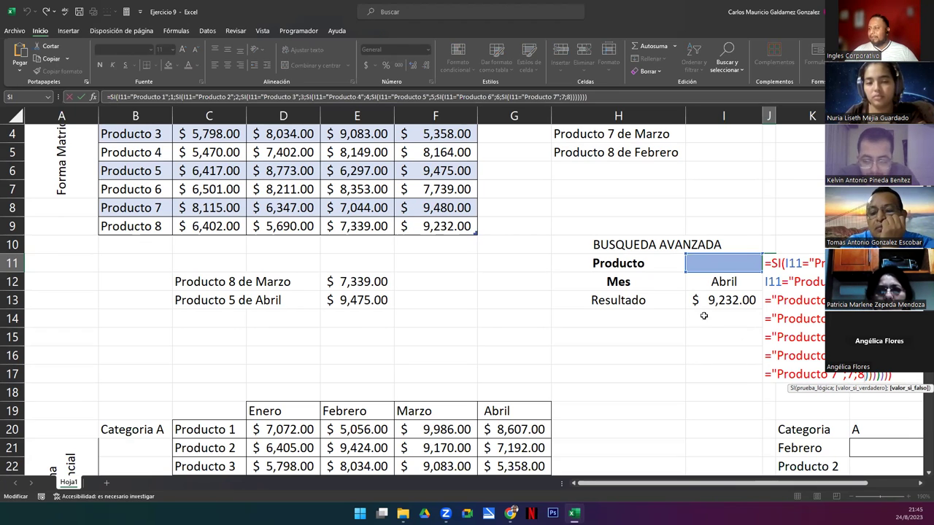
pyautogui.click(730, 319)
# - Choose Producto 1 as the Producto in I11 of the advanced search
pyautogui.click(762, 267)
pyautogui.click(766, 264)
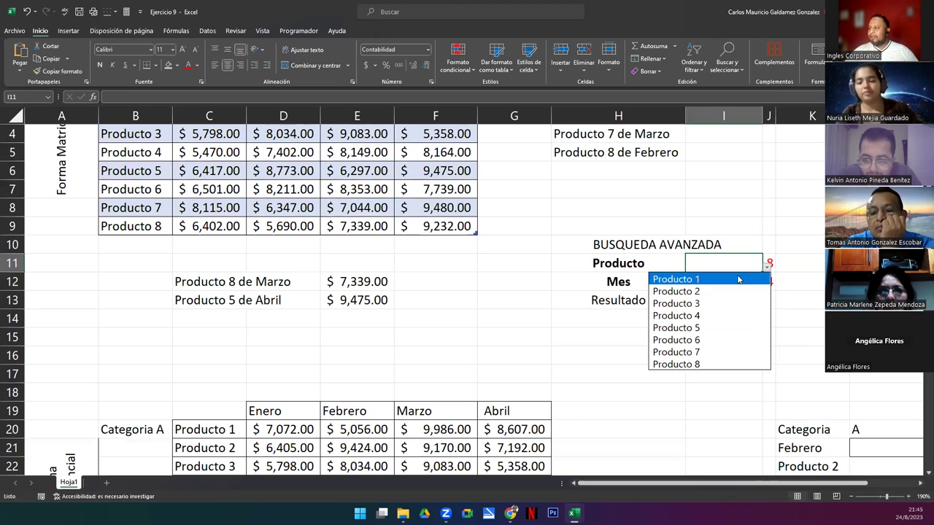
pyautogui.click(740, 281)
pyautogui.click(804, 301)
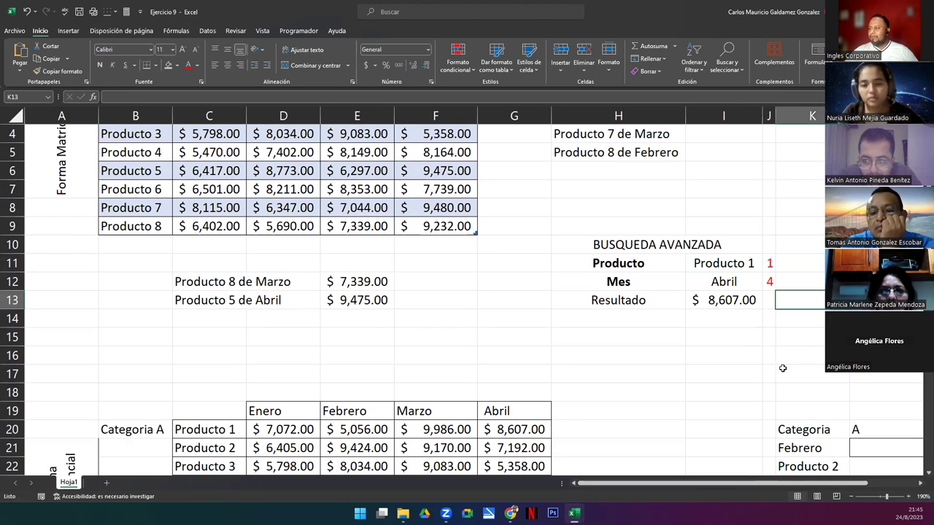
# - Choose Enero as the Mes in I12 and select the Resultado cell I13 to compare it with the matrix table
pyautogui.click(737, 286)
pyautogui.click(769, 289)
pyautogui.click(730, 297)
pyautogui.click(723, 373)
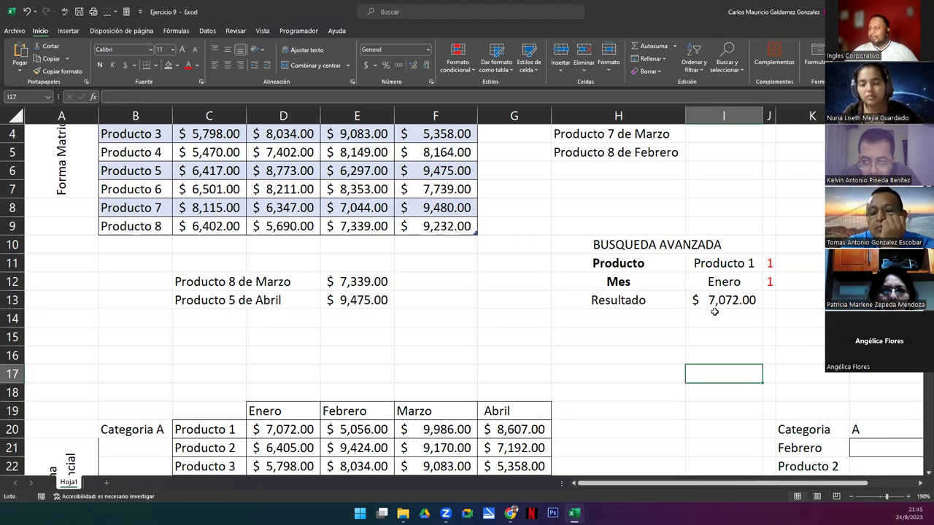
pyautogui.click(702, 300)
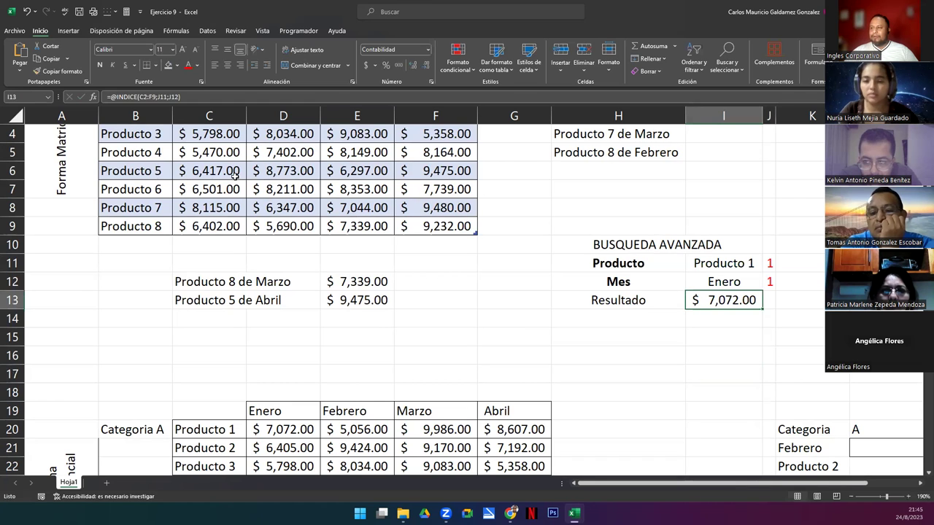
pyautogui.scroll(1, 192, 156)
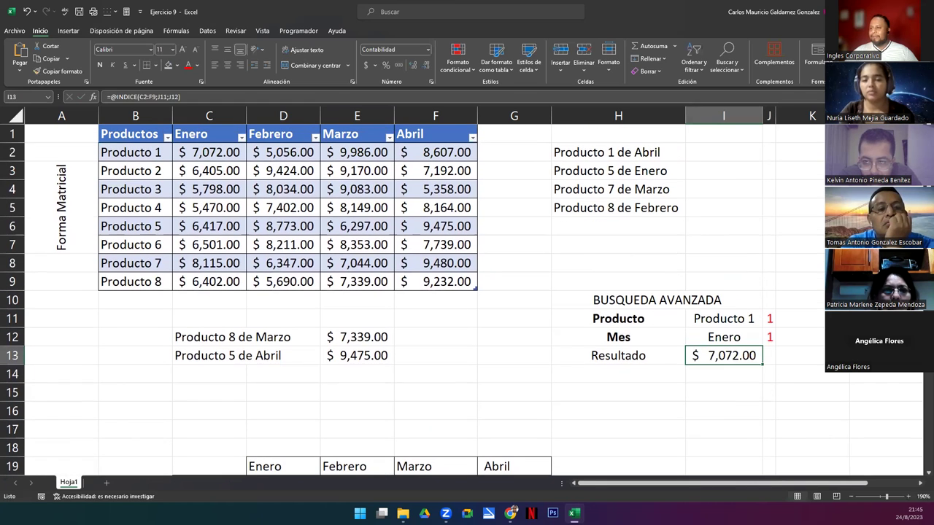
# - Choose Producto 5 as the Producto in I11 and compare the Resultado cell with the Enero value of that product in the matrix
pyautogui.click(192, 156)
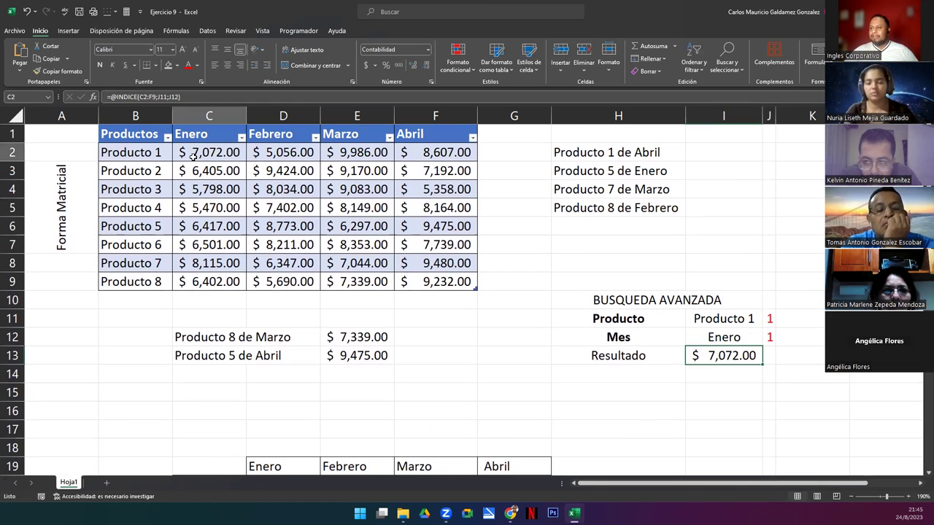
pyautogui.click(739, 319)
pyautogui.click(768, 319)
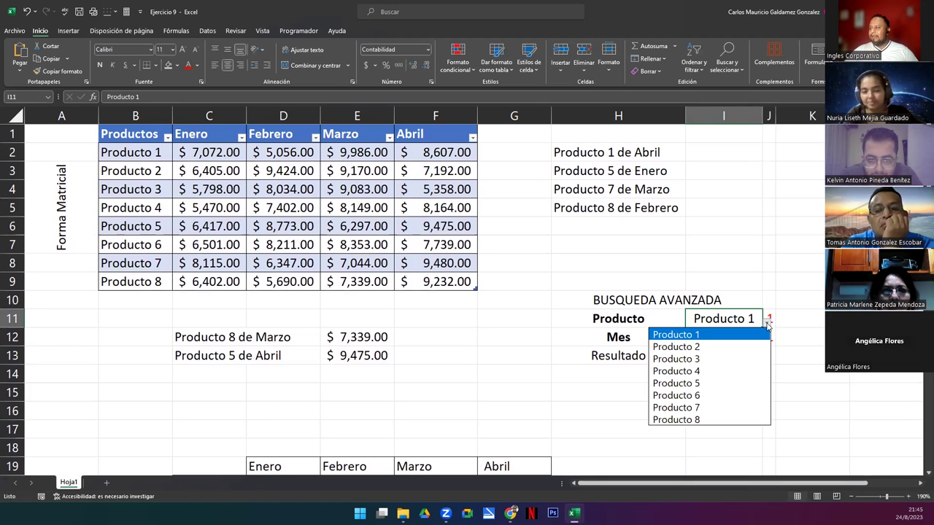
pyautogui.click(695, 385)
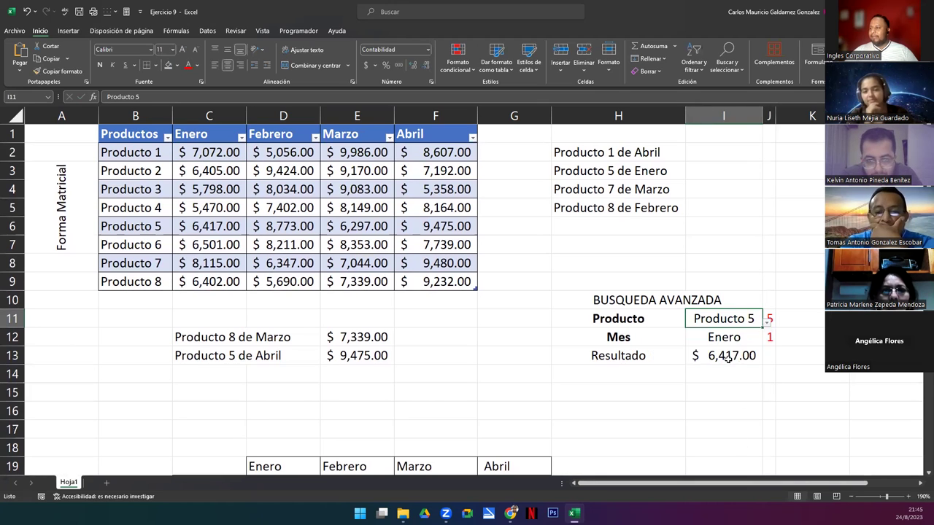
pyautogui.click(726, 358)
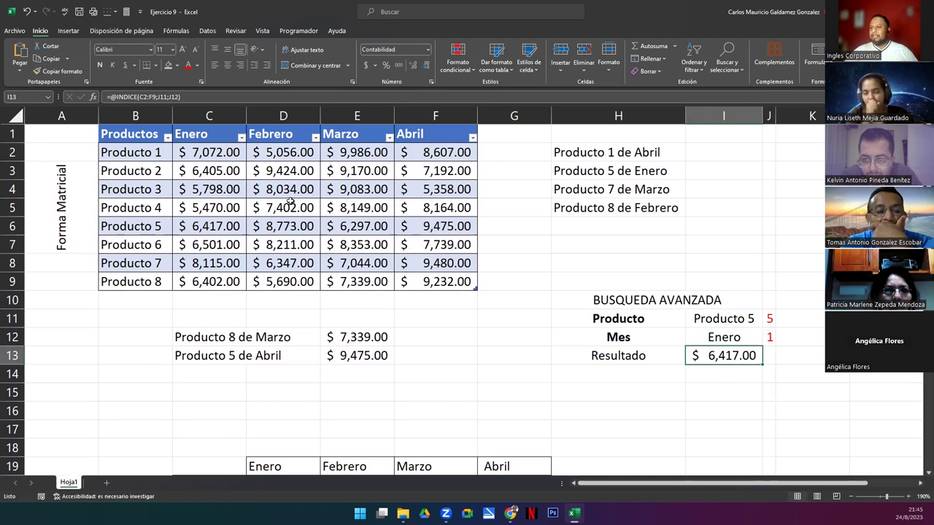
pyautogui.click(238, 232)
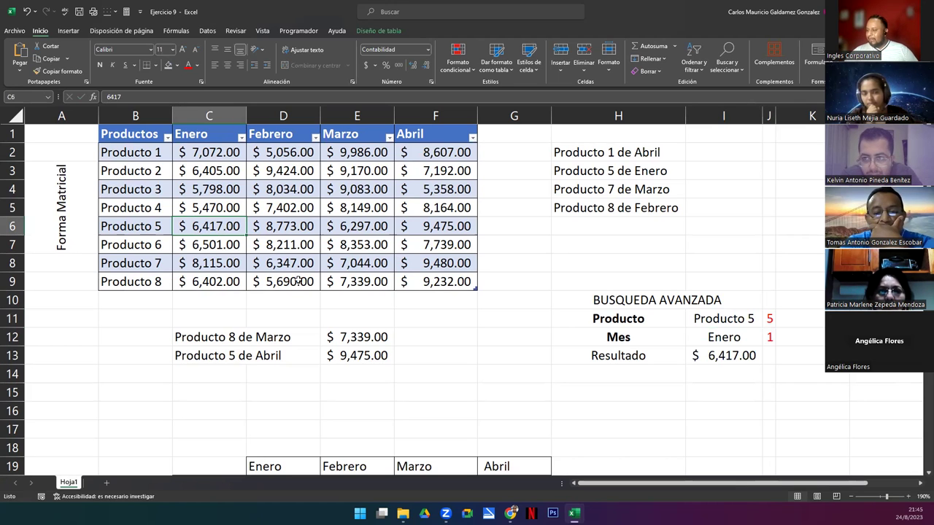
# - Examine the Producto choice cell with its dropdown list, and the product names in B2:B9 and month headers in C1:F1
pyautogui.doubleClick(702, 321)
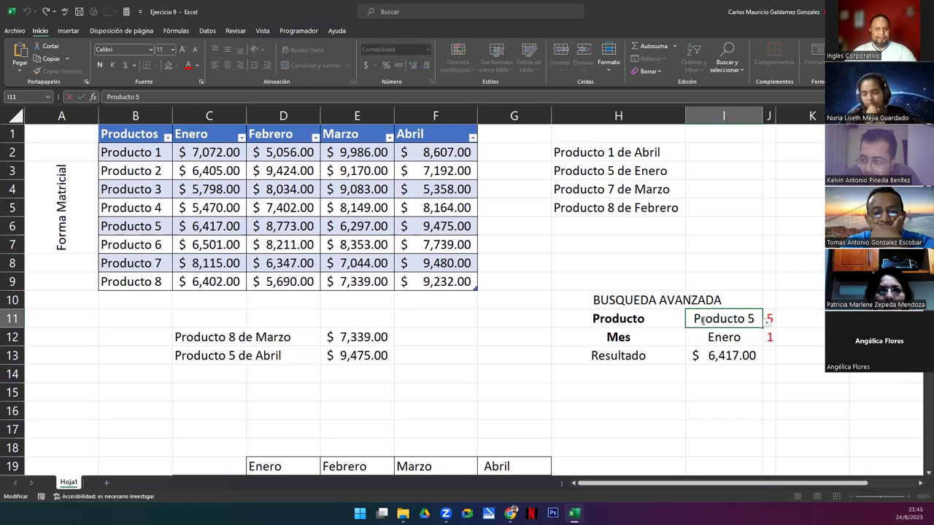
pyautogui.press('Escape')
pyautogui.click(766, 326)
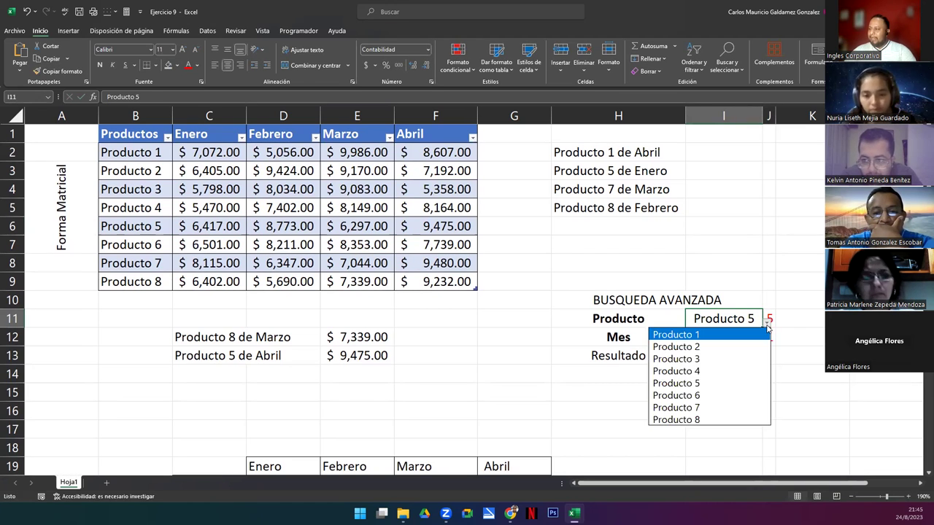
pyautogui.click(728, 319)
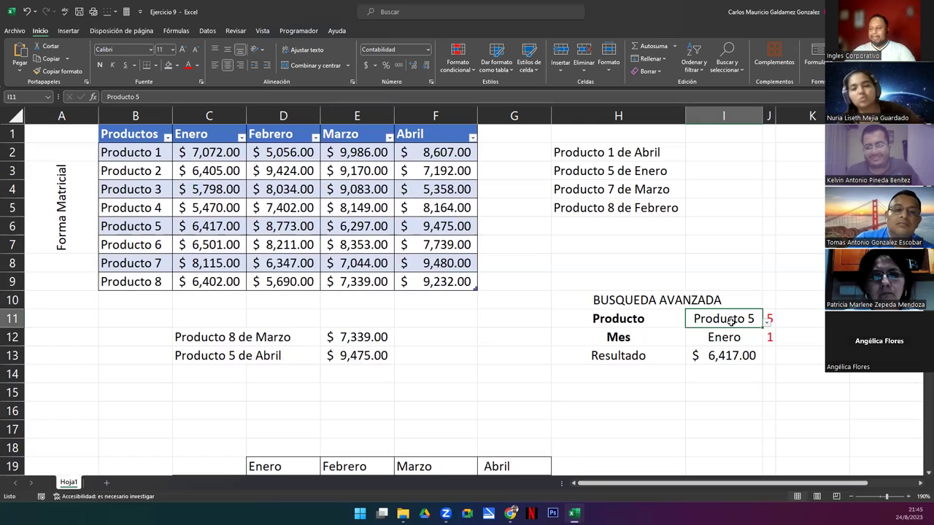
pyautogui.doubleClick(727, 320)
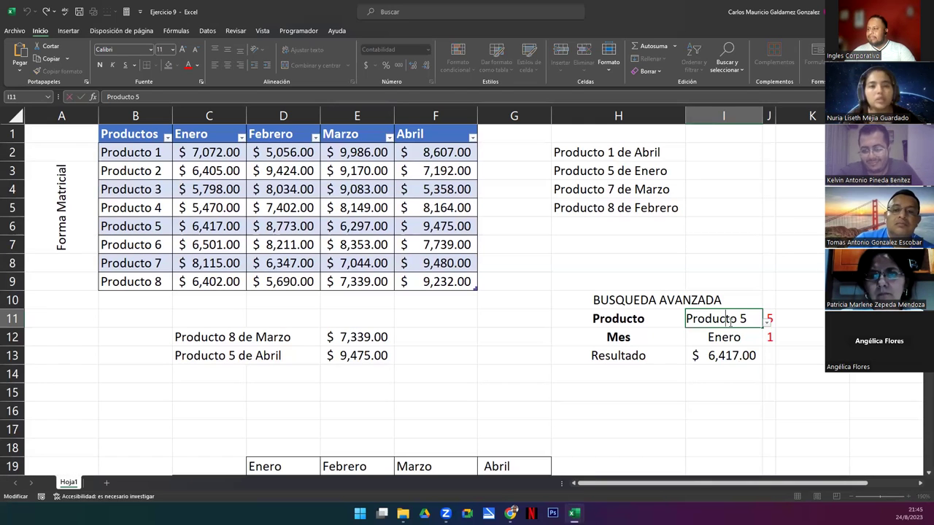
pyautogui.press('Escape')
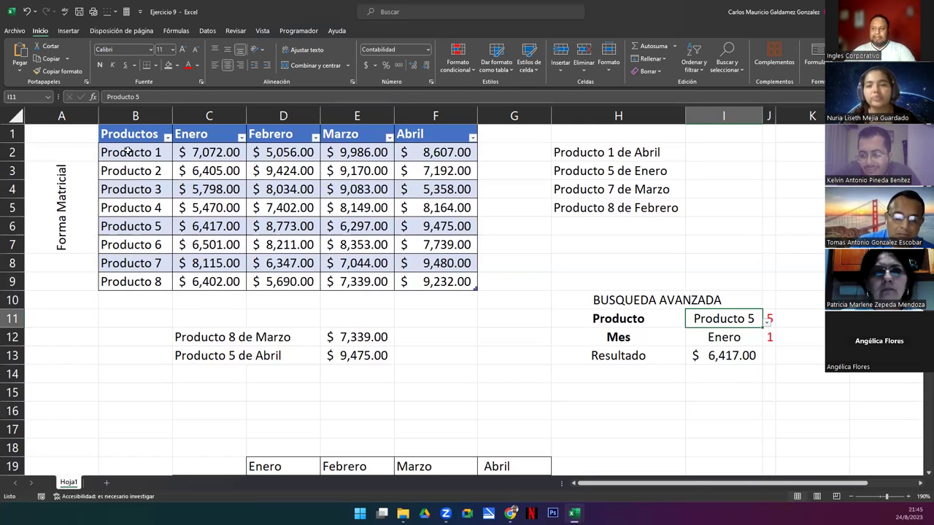
pyautogui.moveTo(128, 149); pyautogui.dragTo(131, 283)
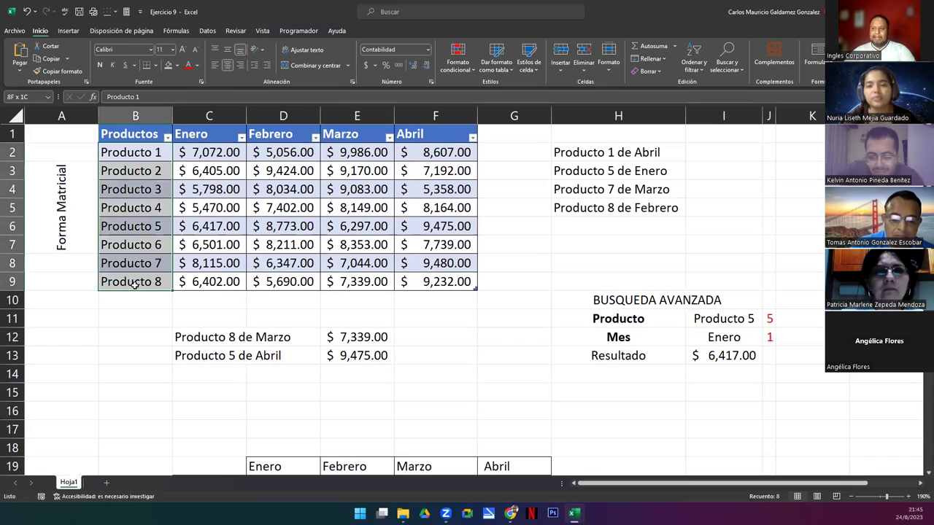
pyautogui.click(713, 340)
pyautogui.moveTo(195, 134); pyautogui.dragTo(419, 135)
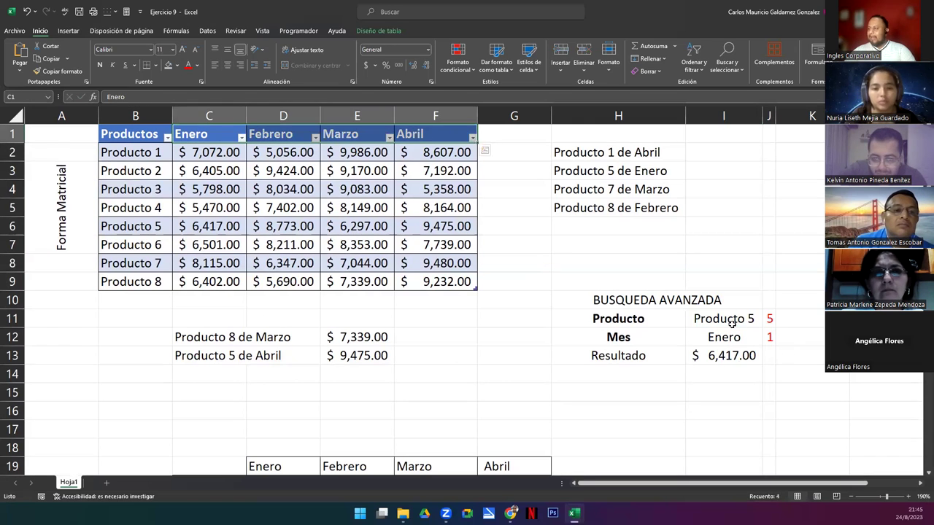
# - Hide the helper numbers in J11:J12 by setting their font color to white
pyautogui.moveTo(770, 319); pyautogui.dragTo(772, 337)
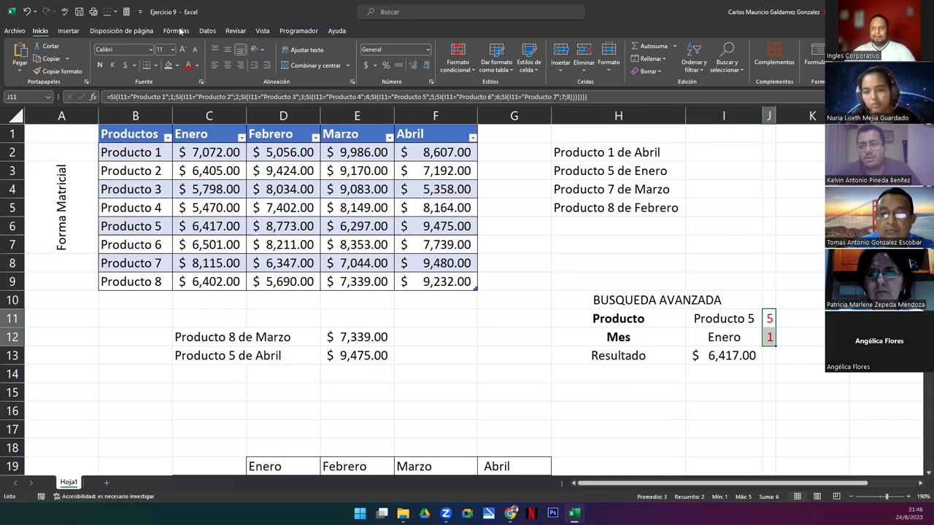
pyautogui.click(196, 68)
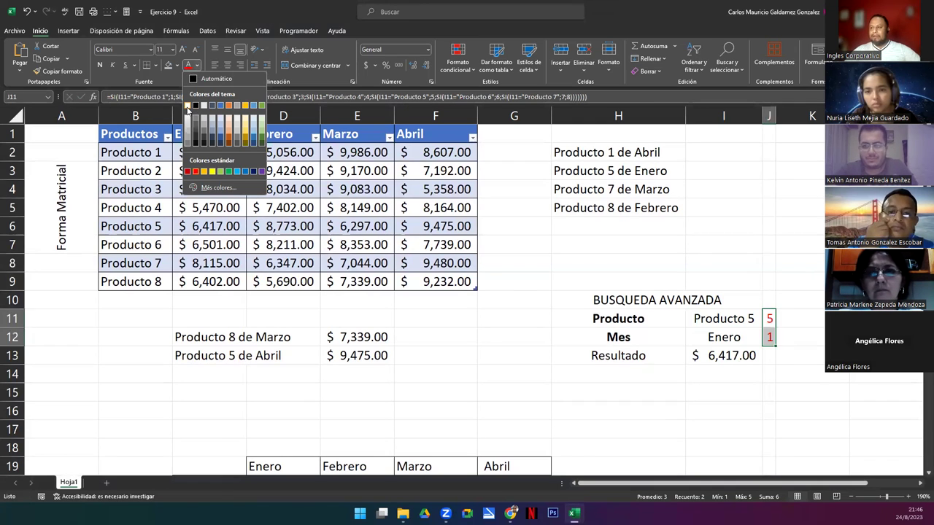
pyautogui.click(189, 106)
pyautogui.click(719, 341)
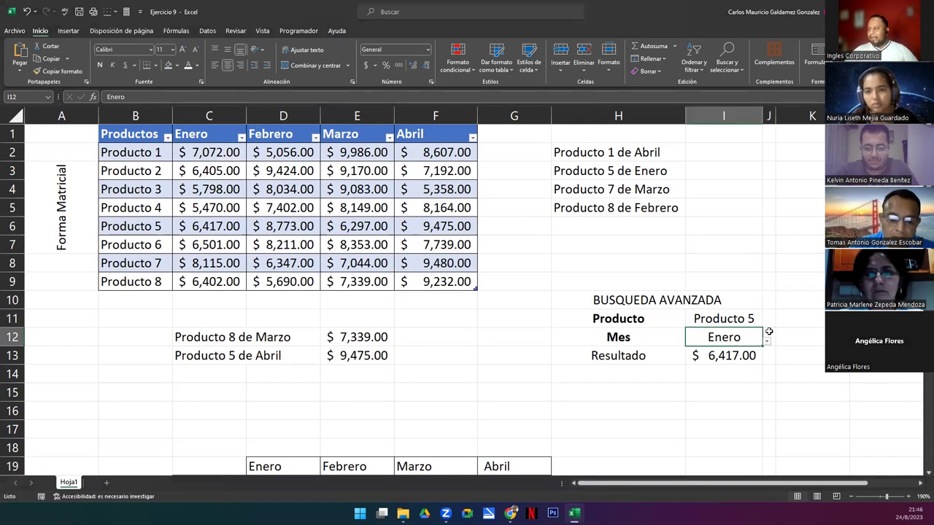
pyautogui.moveTo(769, 321); pyautogui.dragTo(732, 338)
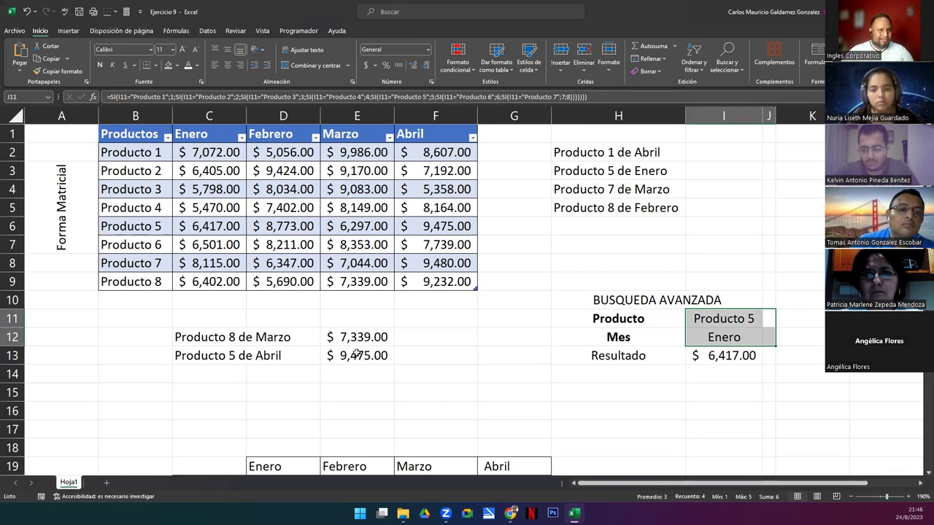
pyautogui.press('Left')
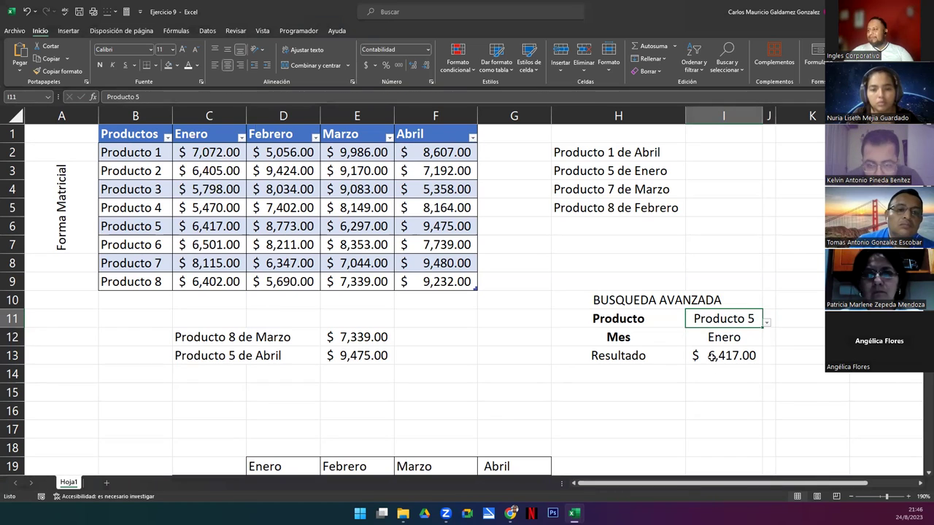
# - Try to remove the @ sign before INDICE in the Resultado formula in I13
pyautogui.click(711, 356)
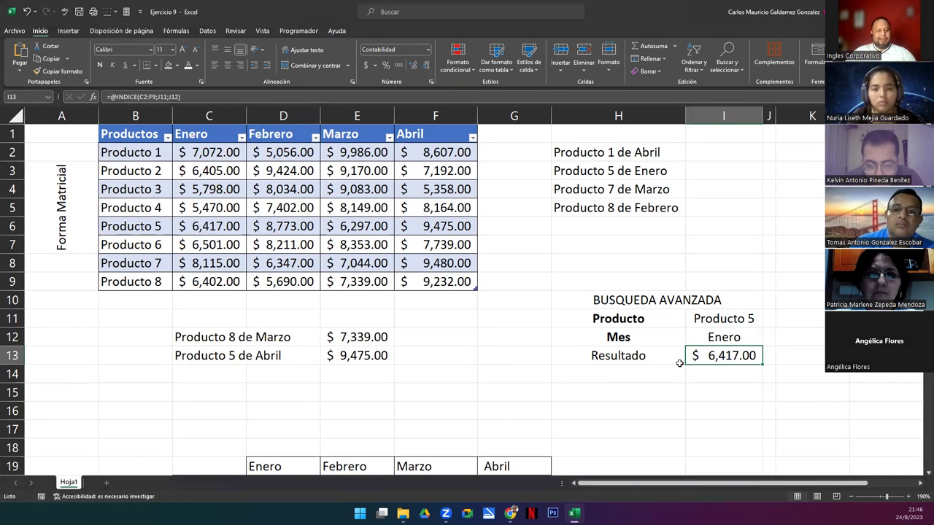
pyautogui.doubleClick(722, 356)
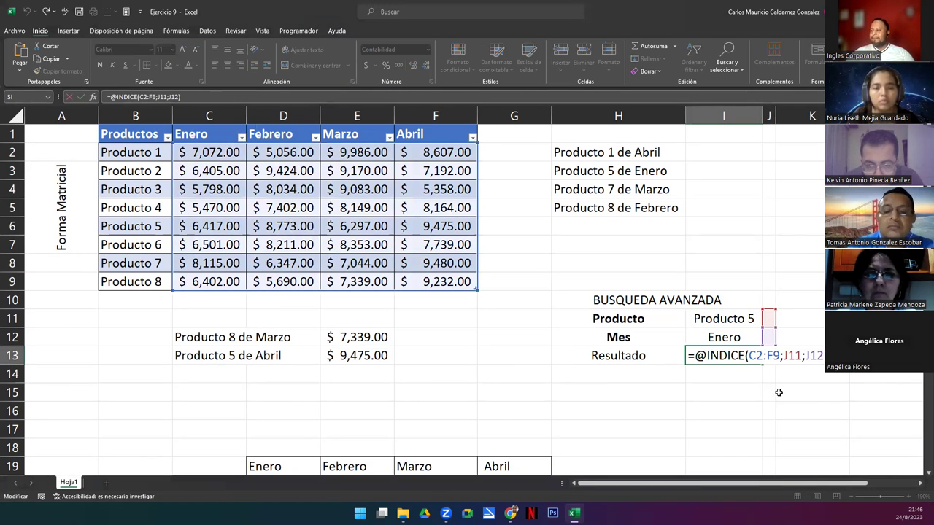
pyautogui.click(707, 356)
pyautogui.press('BackSpace')
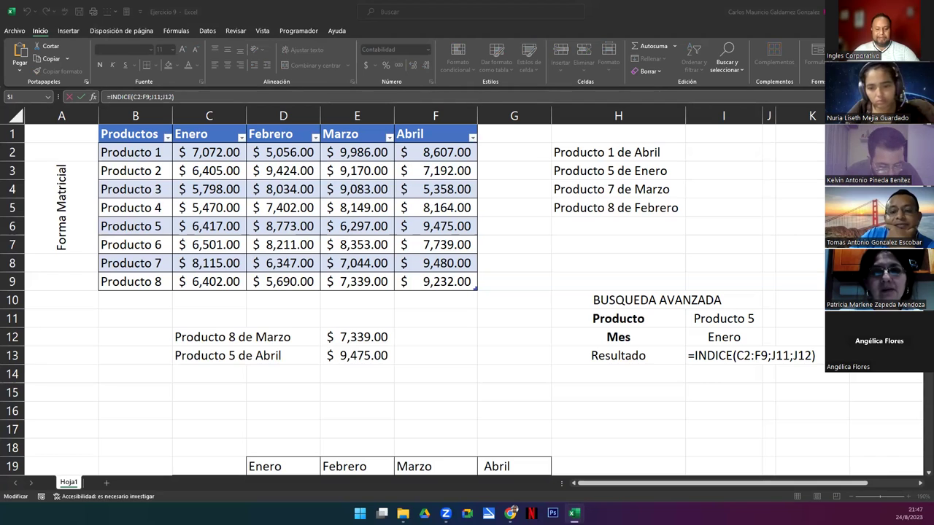
pyautogui.click(738, 358)
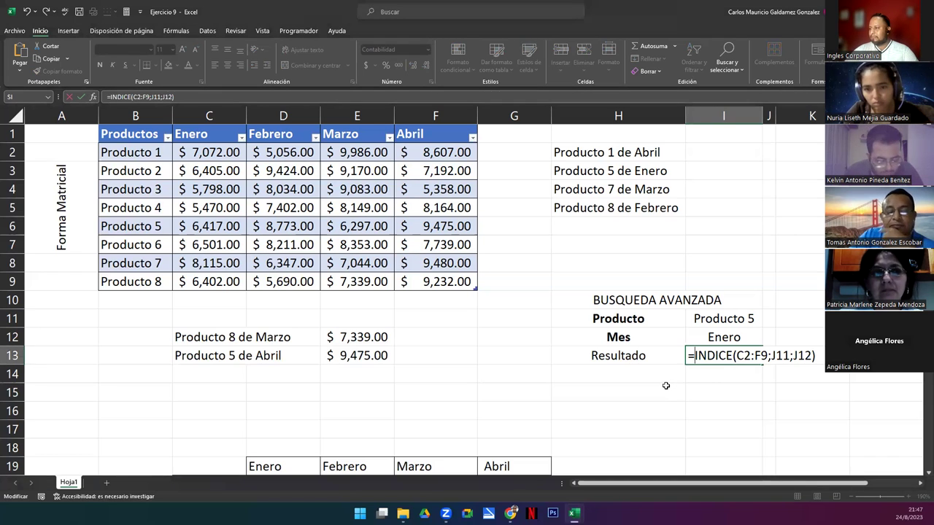
pyautogui.hotkey('ctrl', 'Return')
# - Choose Producto 8 and Abril in the advanced search and check the Resultado against the matching matrix cell F9
pyautogui.click(737, 318)
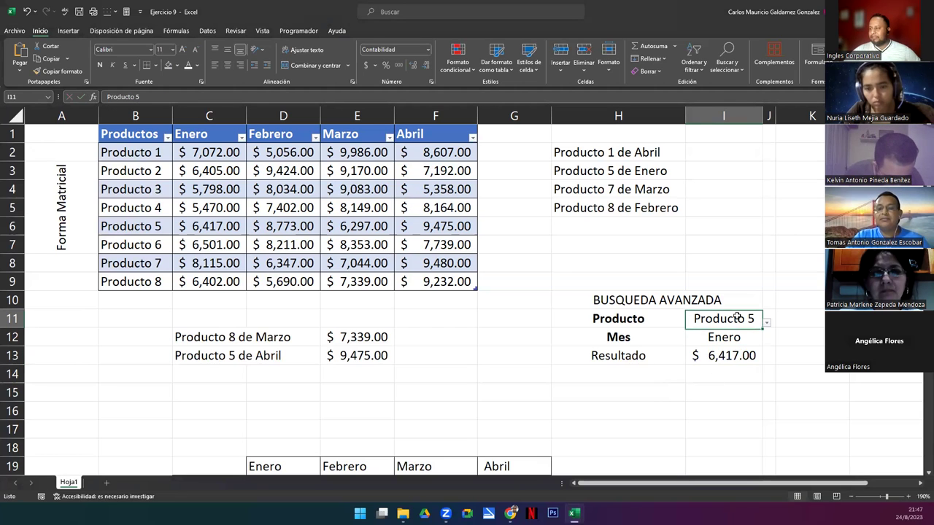
pyautogui.click(766, 322)
pyautogui.click(686, 420)
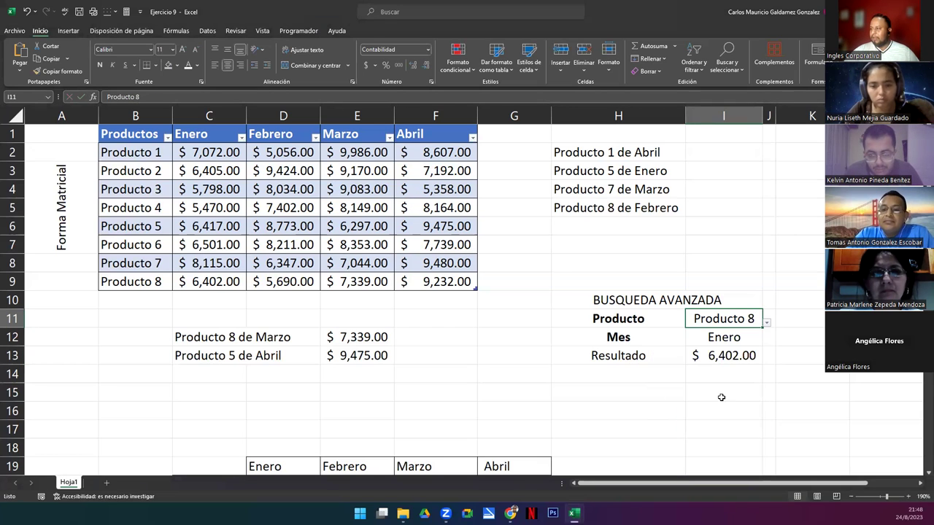
pyautogui.click(759, 343)
pyautogui.click(766, 341)
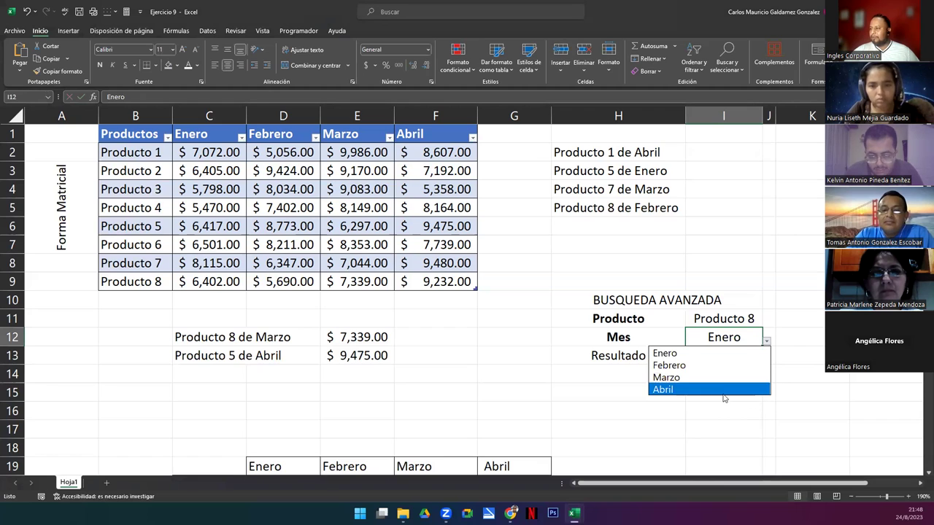
pyautogui.click(717, 390)
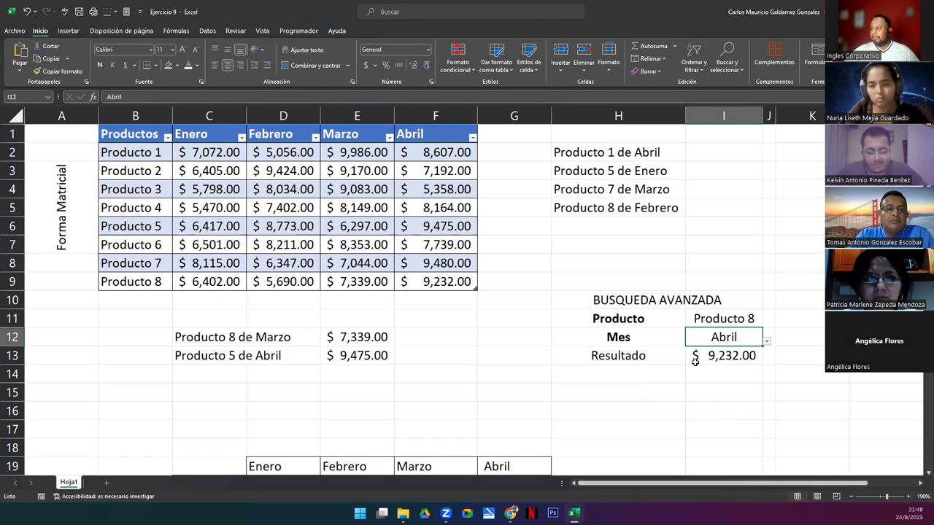
pyautogui.click(421, 283)
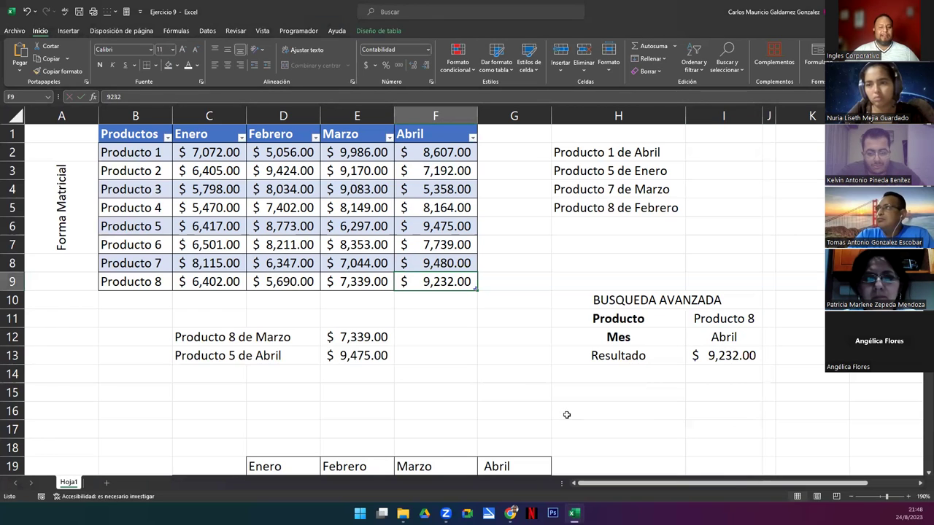
# - Review the advanced search block H10:I13, the matrix values in C2:F9 and the INDICE formula in I13
pyautogui.moveTo(666, 294); pyautogui.dragTo(664, 355)
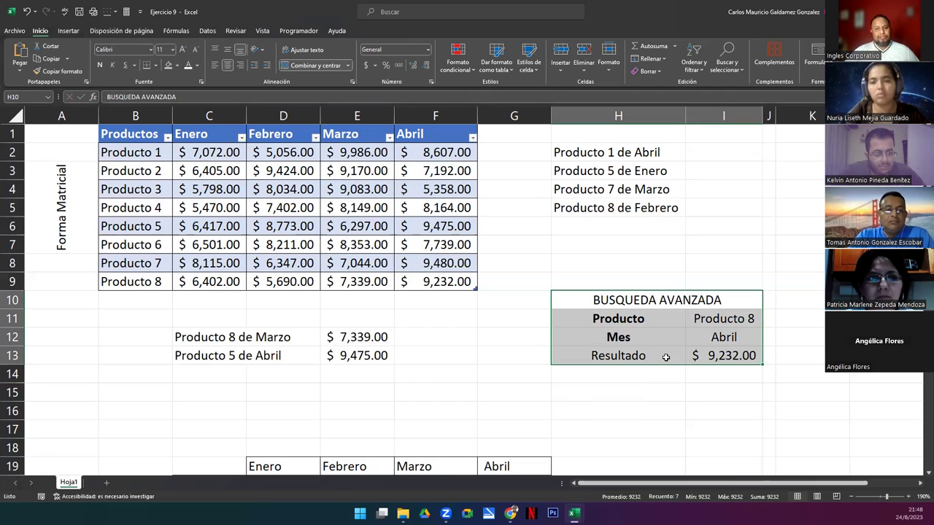
pyautogui.click(652, 349)
pyautogui.moveTo(199, 153); pyautogui.dragTo(453, 284)
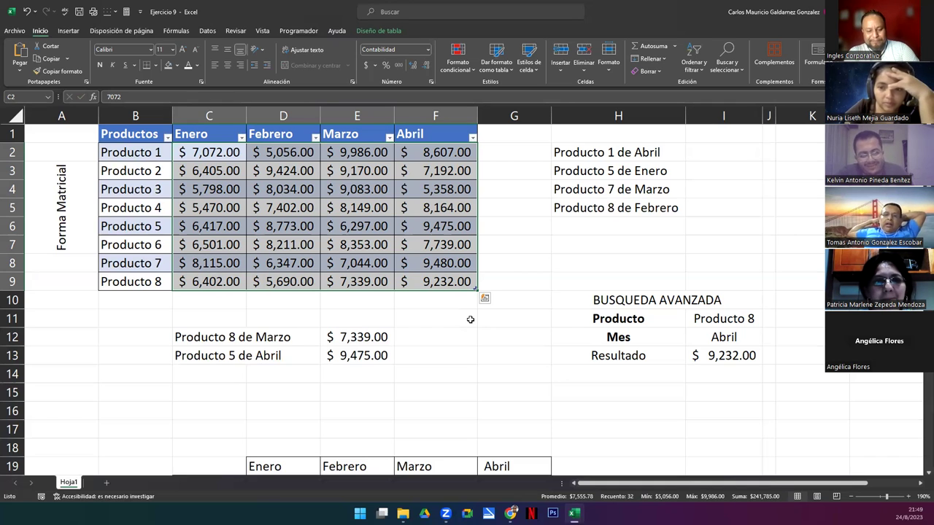
pyautogui.click(470, 320)
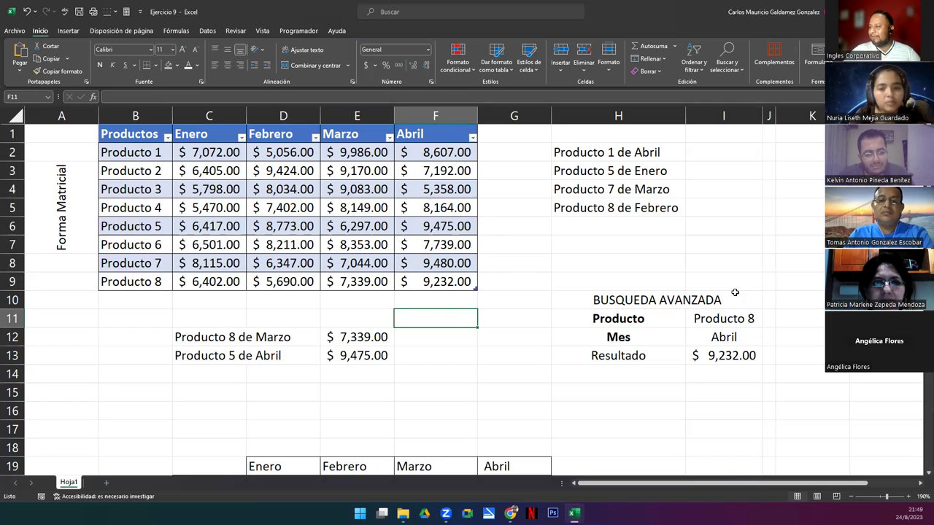
pyautogui.doubleClick(739, 357)
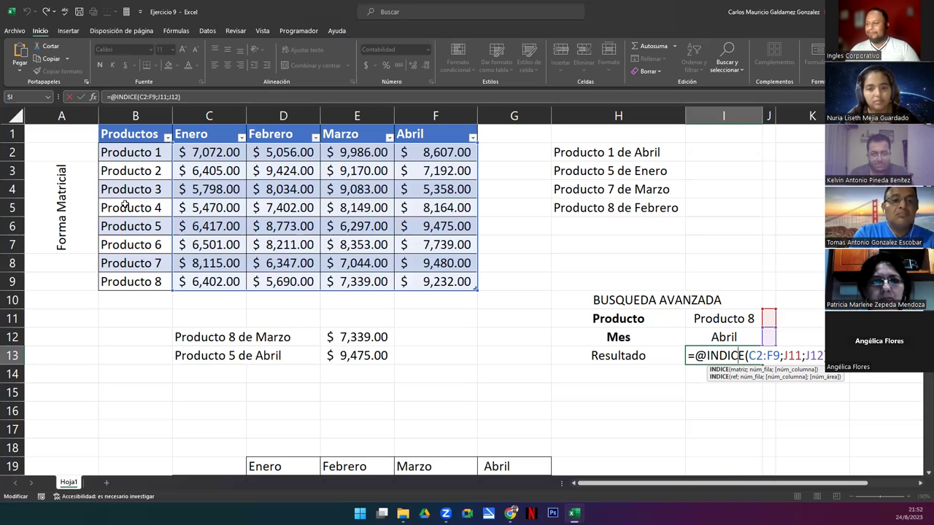
pyautogui.press('Return')
pyautogui.press('Up')
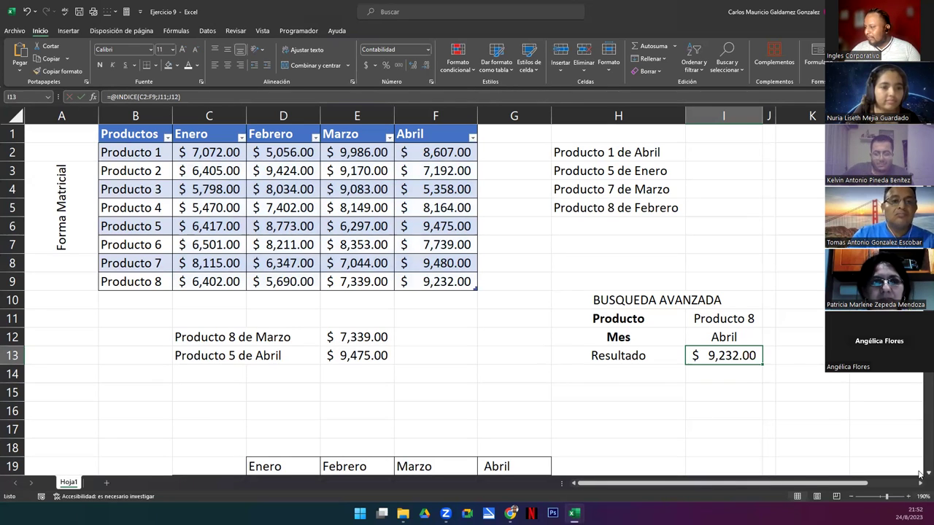
# - Clear the Marzo Producto 4 results for Categoria A and B in D33 and F33, below the Forma Referencial tables
pyautogui.scroll(-3, 918, 474)
pyautogui.scroll(-3, 918, 474)
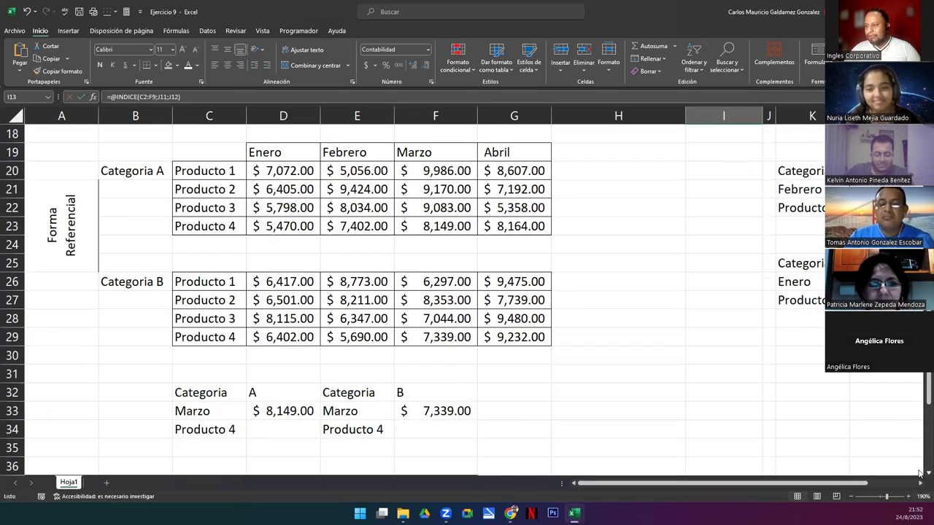
pyautogui.click(272, 413)
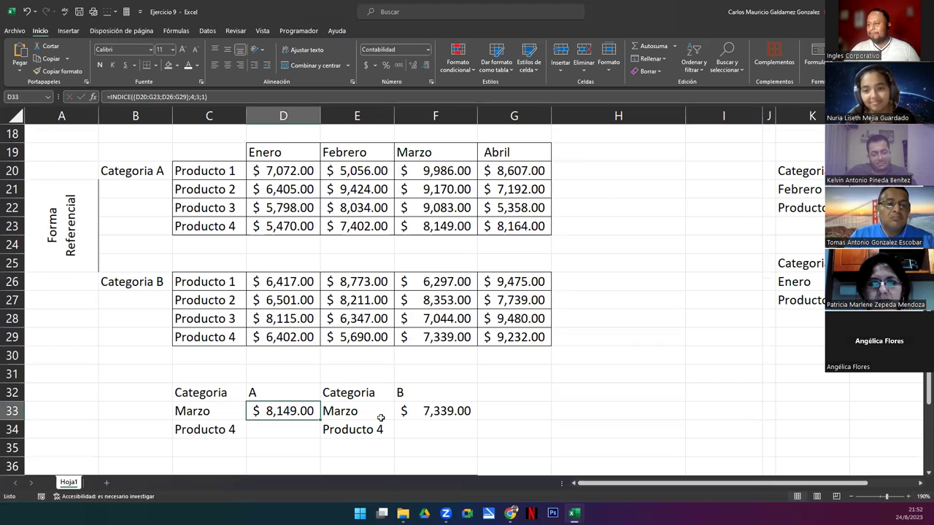
pyautogui.keyDown('ctrl'); pyautogui.click(429, 413); pyautogui.keyUp('ctrl')
pyautogui.press('Delete')
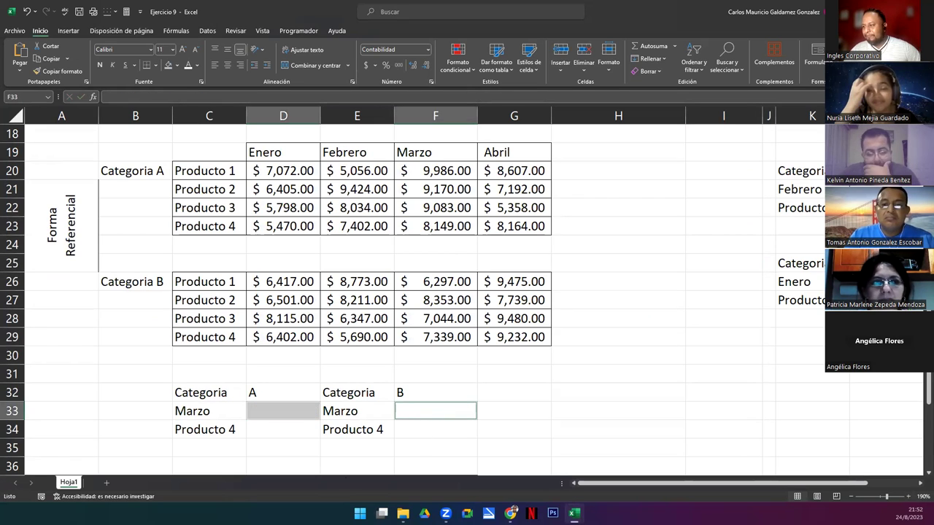
pyautogui.click(269, 443)
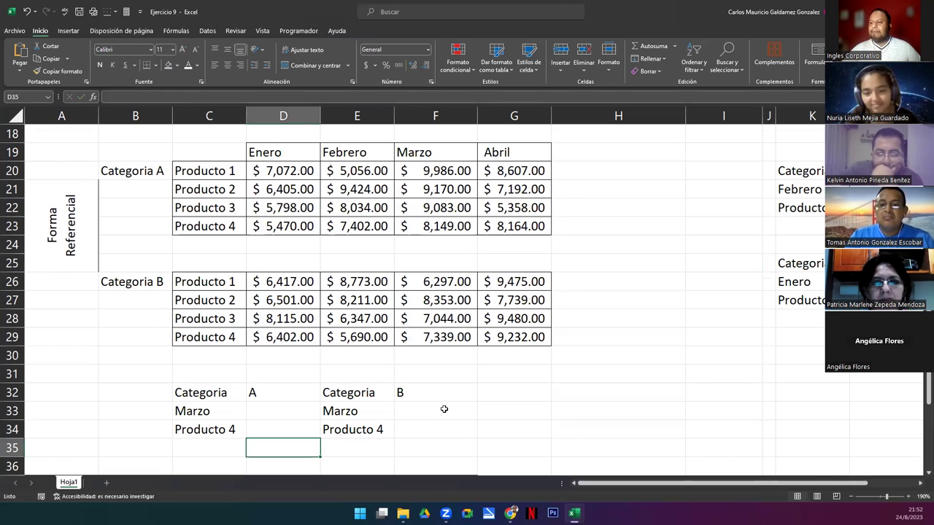
# - Change the lookup months below the tables to Enero in C33 for Categoria A and Abril in E33 for Categoria B
pyautogui.click(211, 409)
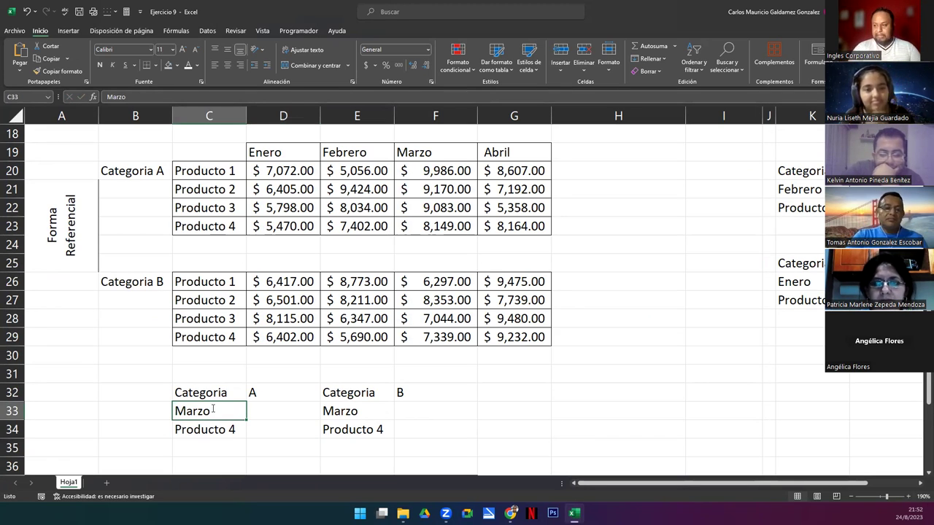
pyautogui.write('Fe')
pyautogui.press('BackSpace')
pyautogui.press('BackSpace')
pyautogui.write('Enero')
pyautogui.press('Tab')
pyautogui.press('Tab')
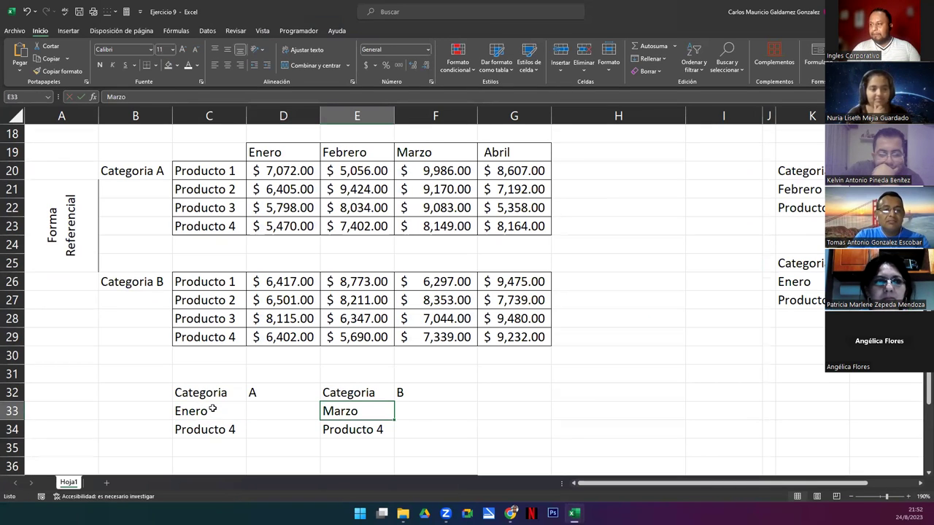
pyautogui.write('Abril')
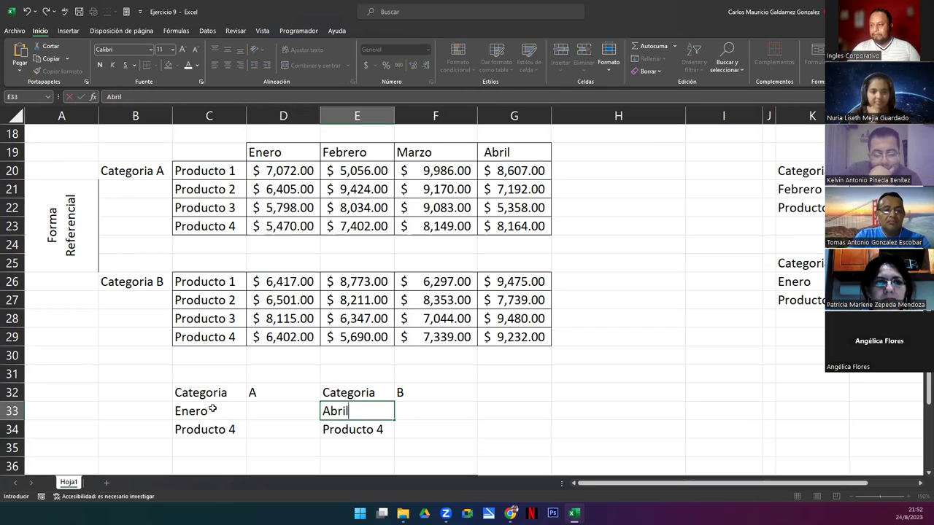
pyautogui.press('Return')
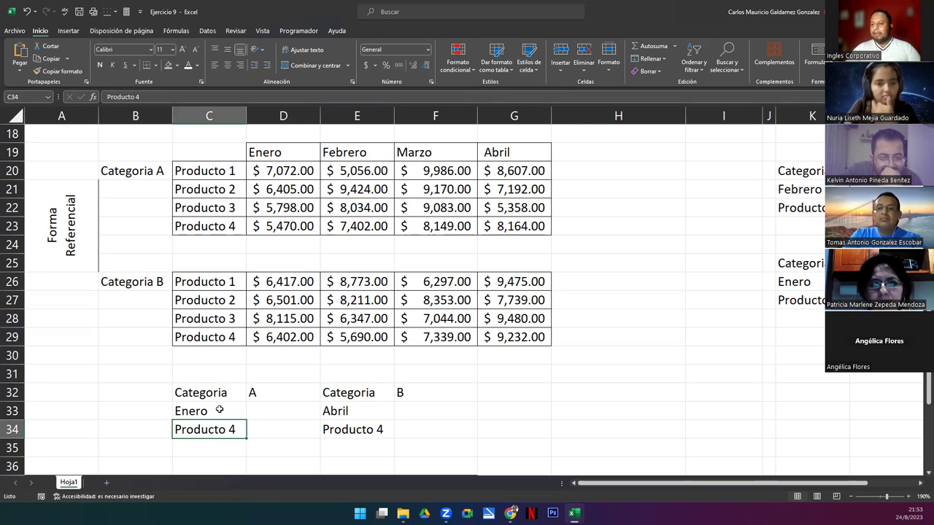
# - Review the month and product criteria in the Categoria A block C32:D34 and the Categoria B block E32:F34
pyautogui.moveTo(185, 398); pyautogui.dragTo(248, 432)
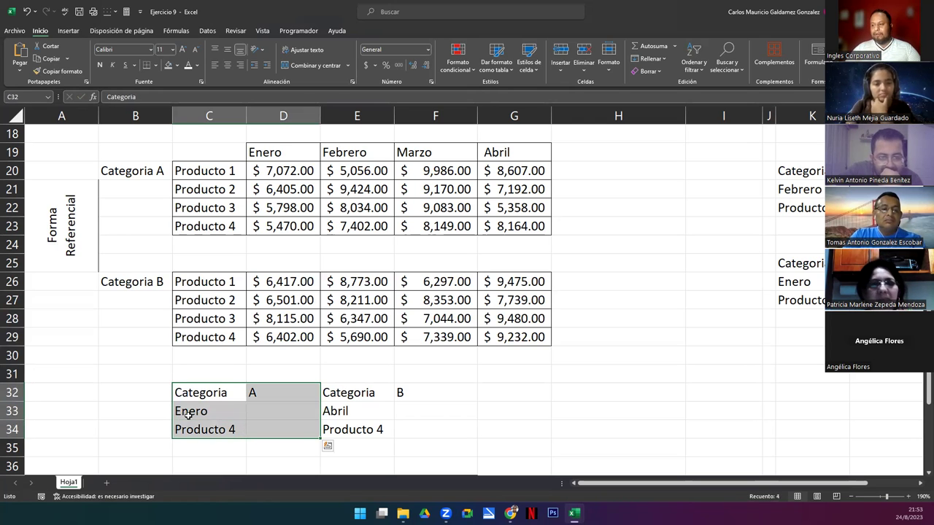
pyautogui.click(267, 412)
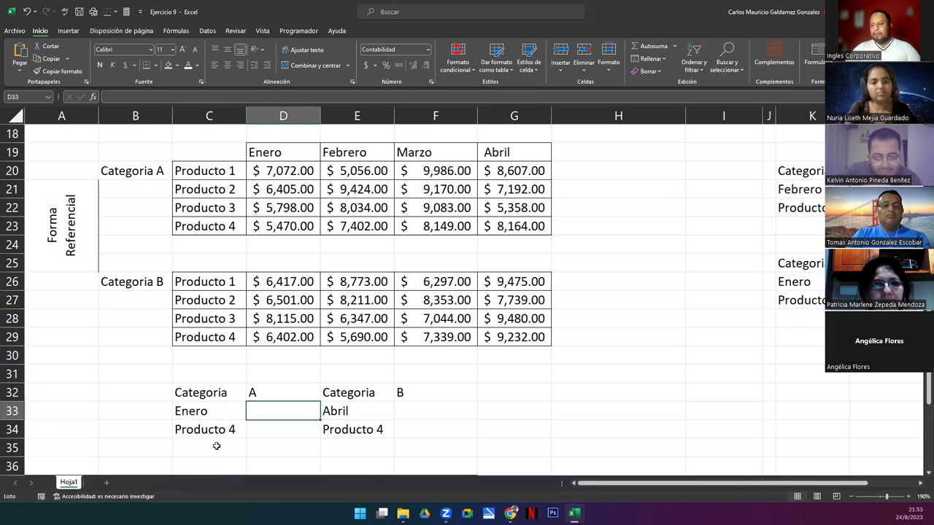
pyautogui.click(210, 431)
pyautogui.click(192, 411)
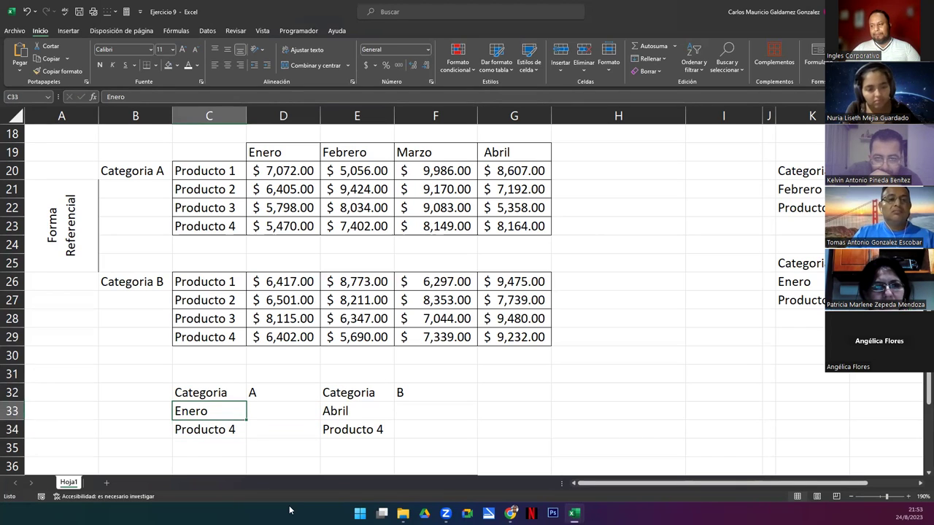
pyautogui.moveTo(330, 393); pyautogui.dragTo(404, 431)
pyautogui.click(370, 408)
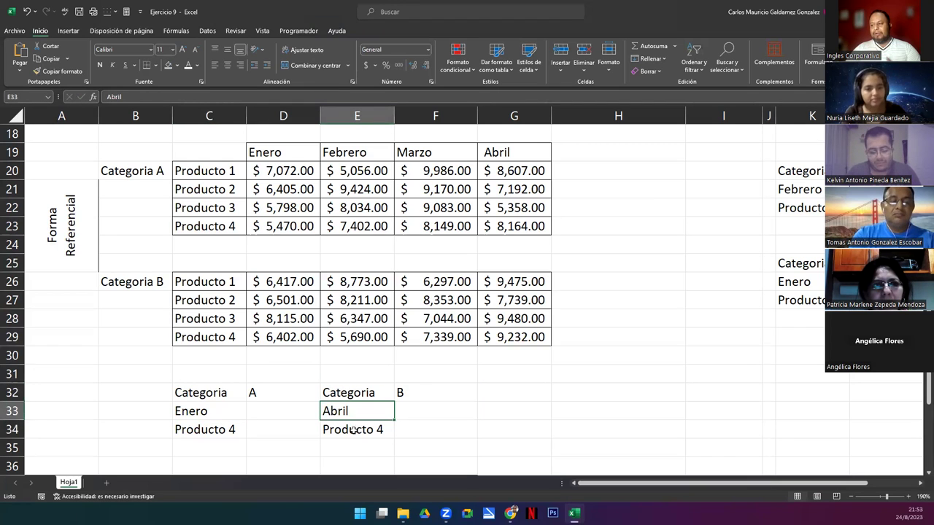
pyautogui.click(372, 431)
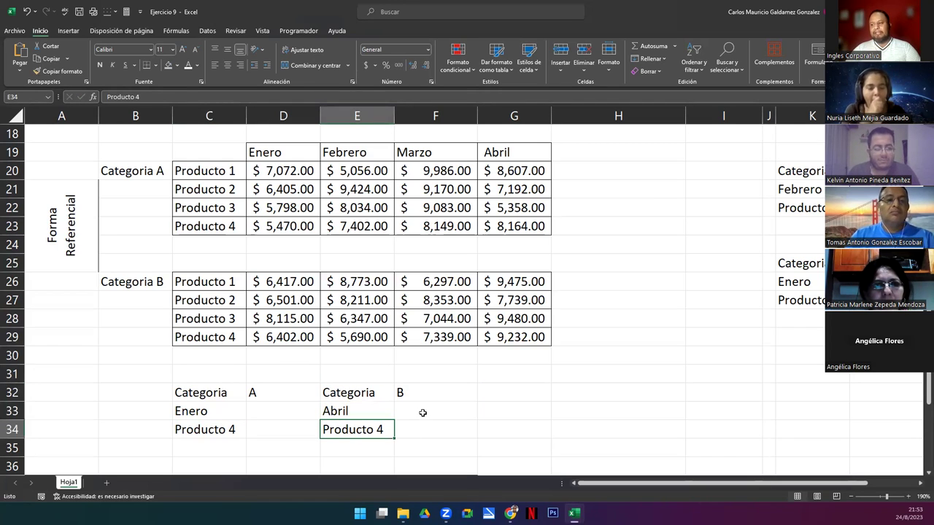
# - Apply all borders to the two result cells D33 and F33
pyautogui.click(423, 413)
pyautogui.keyDown('ctrl'); pyautogui.click(279, 410); pyautogui.keyUp('ctrl')
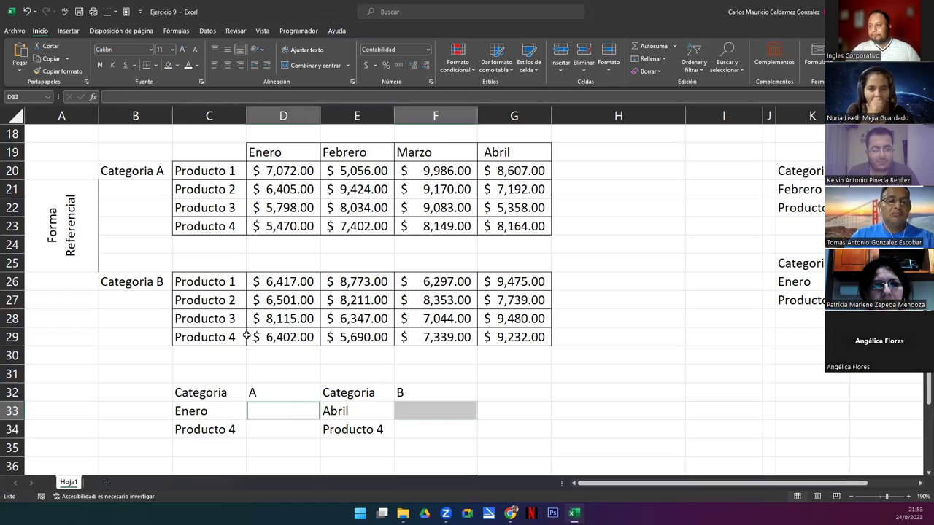
pyautogui.click(155, 65)
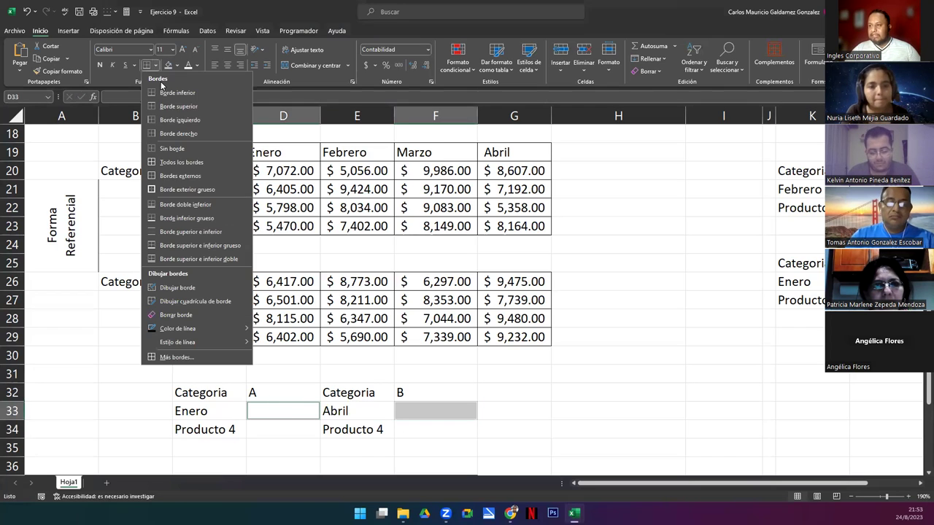
pyautogui.click(176, 166)
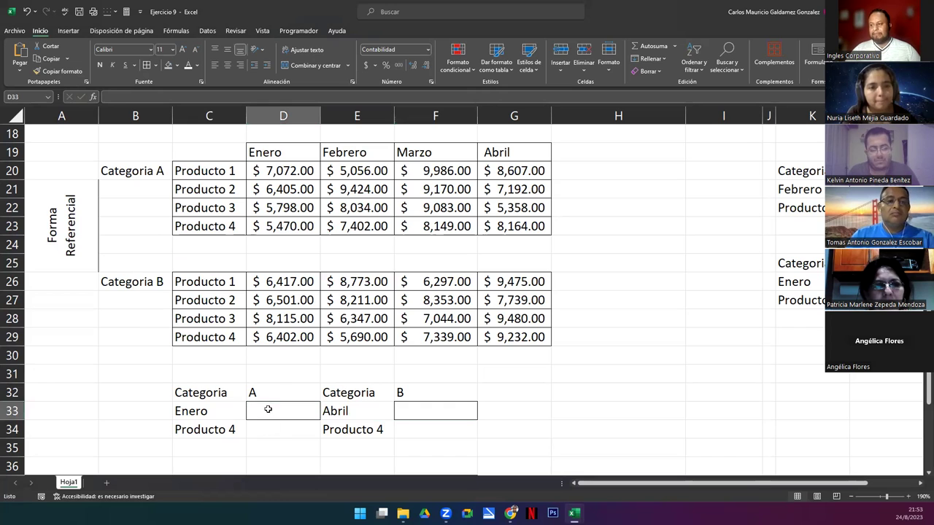
# - Begin an INDICE formula in D33 with both category tables as one bracketed reference, (D20:G23;D26:G29)
pyautogui.click(57, 221)
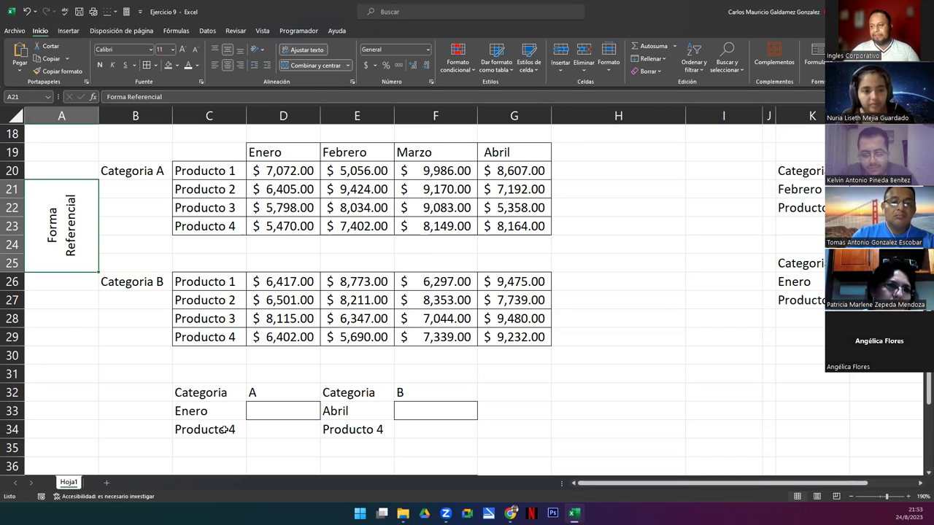
pyautogui.click(281, 411)
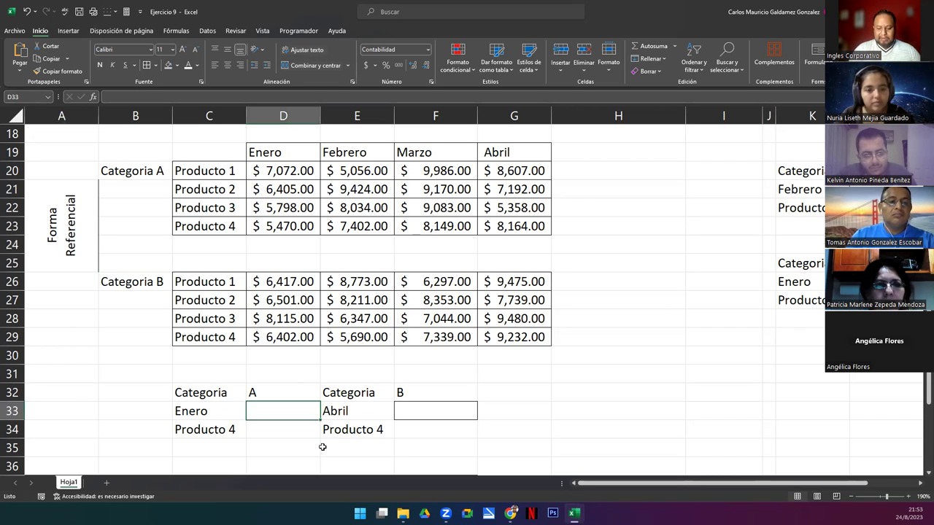
pyautogui.write('=indic')
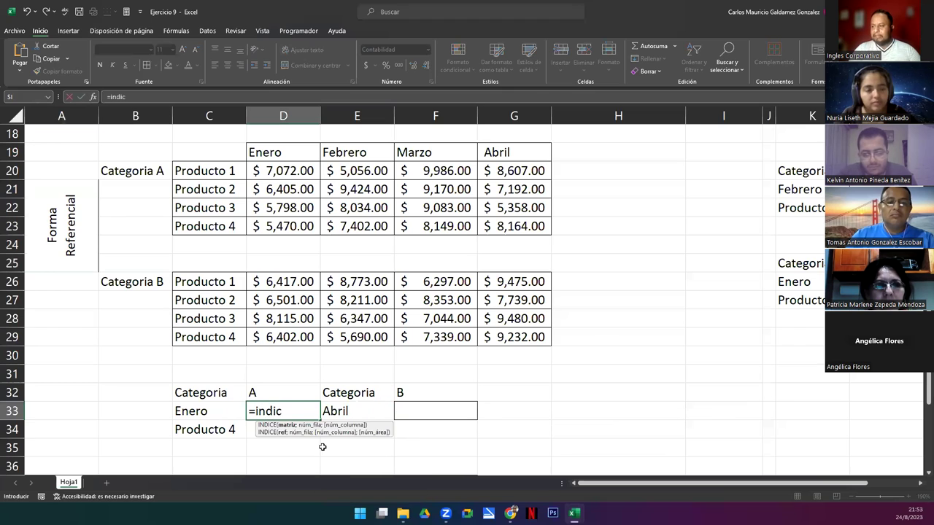
pyautogui.press('Tab')
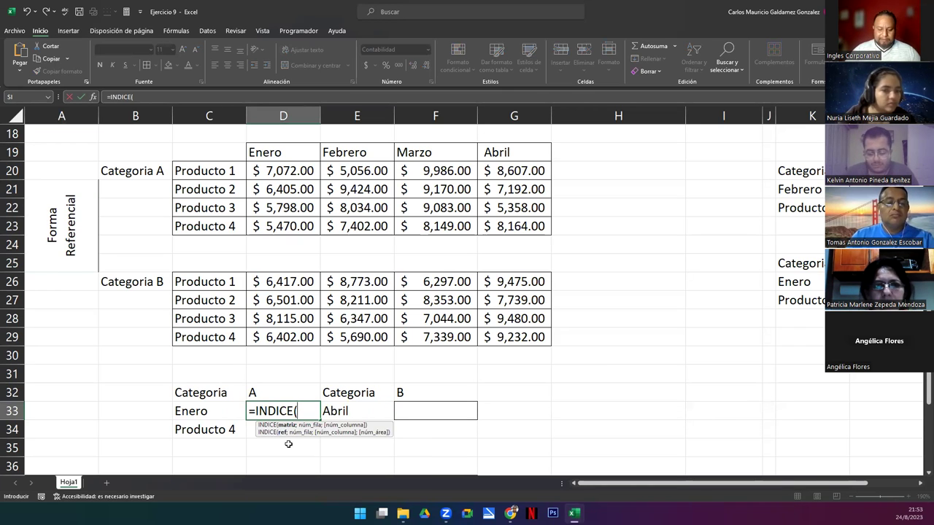
pyautogui.write('(')
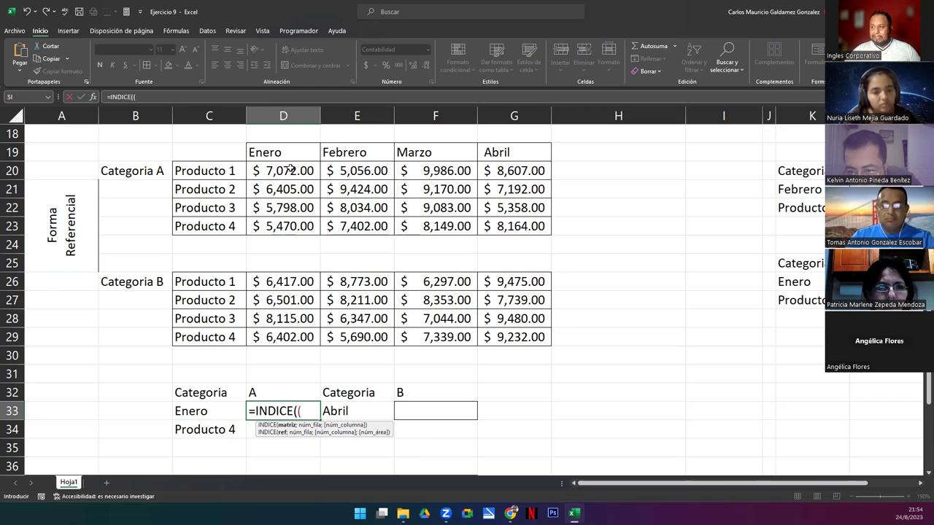
pyautogui.moveTo(290, 169); pyautogui.dragTo(497, 228)
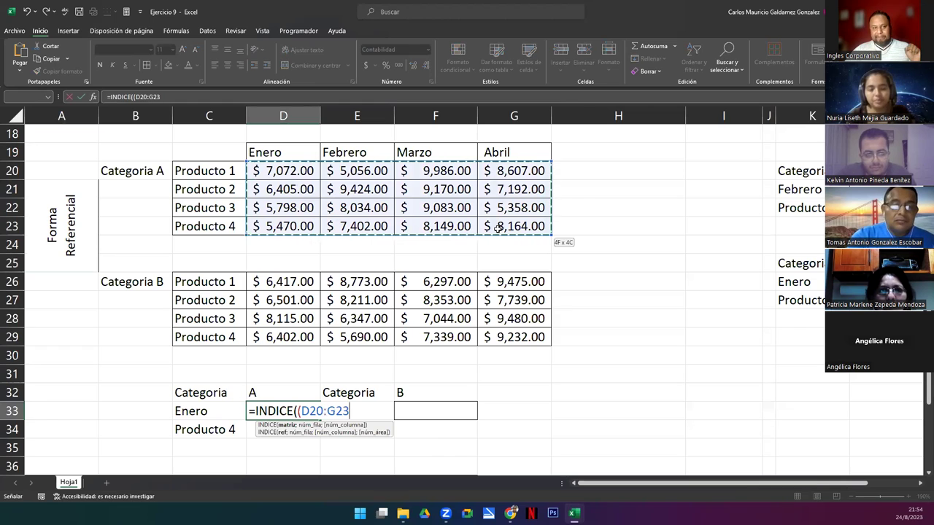
pyautogui.moveTo(497, 228); pyautogui.dragTo(497, 228)
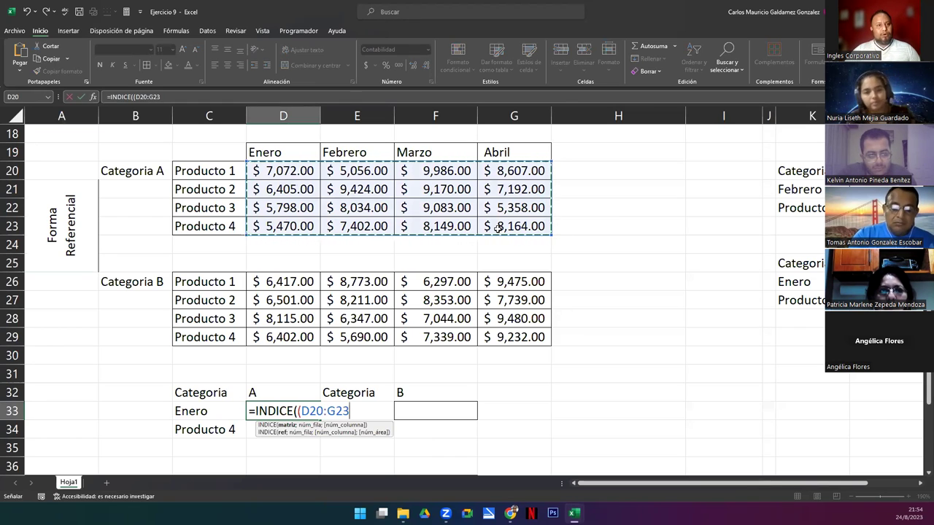
pyautogui.write(';')
pyautogui.moveTo(286, 282); pyautogui.dragTo(486, 337)
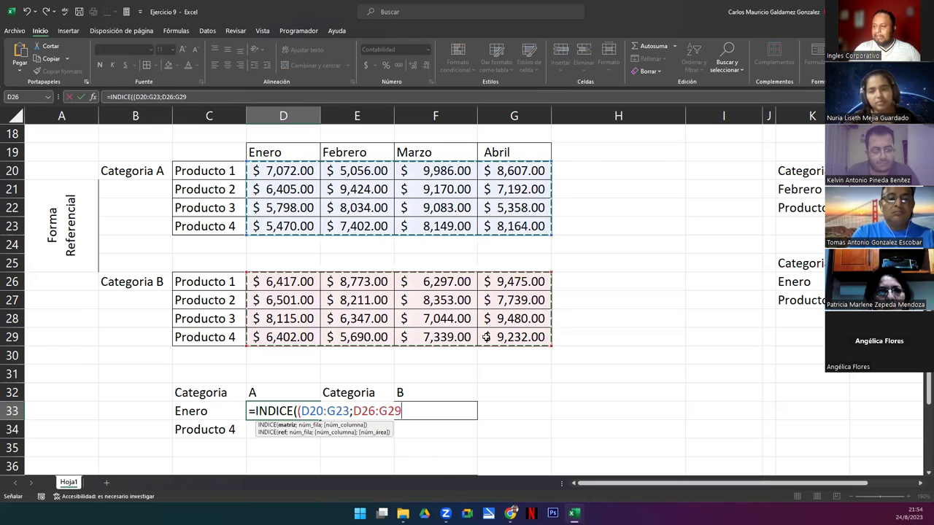
pyautogui.write(')')
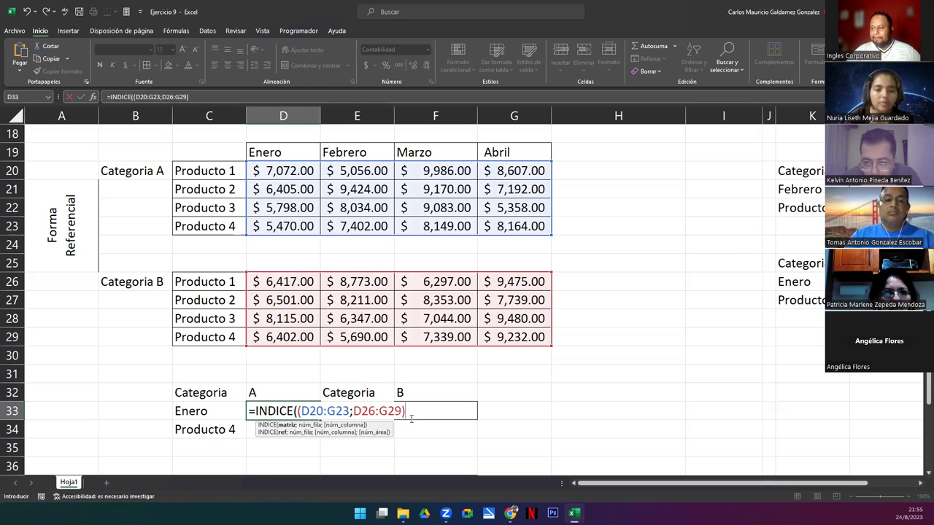
# - Complete the D33 INDICE formula with row 4, column 1 and area 1 for Producto 4, Enero, Categoria A
pyautogui.write(';')
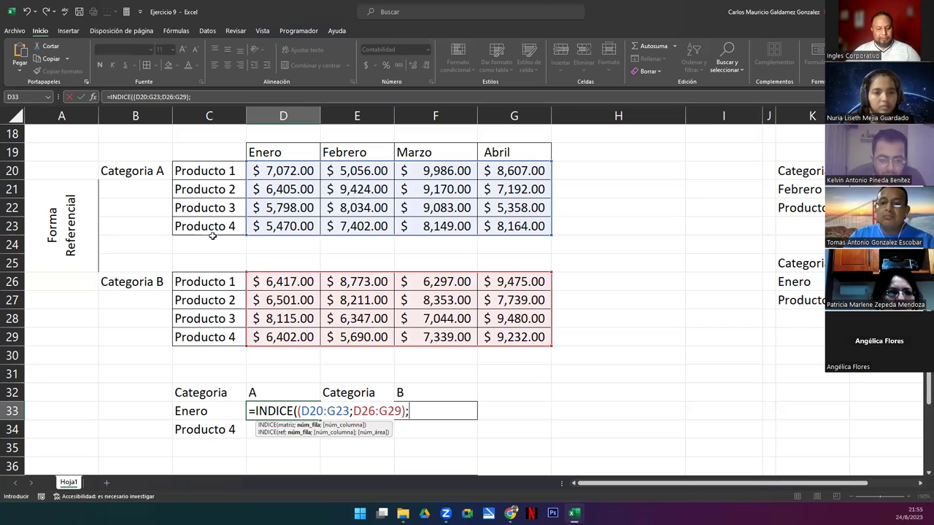
pyautogui.write('4')
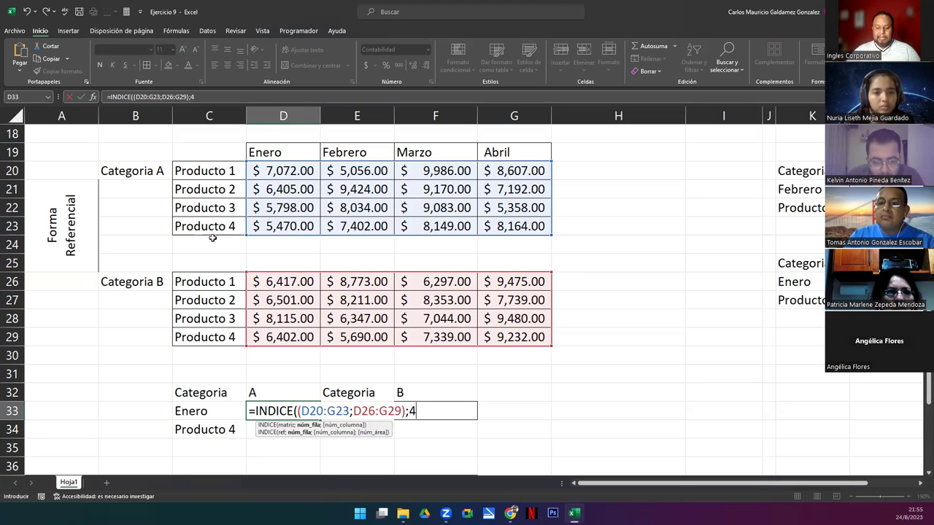
pyautogui.write(';')
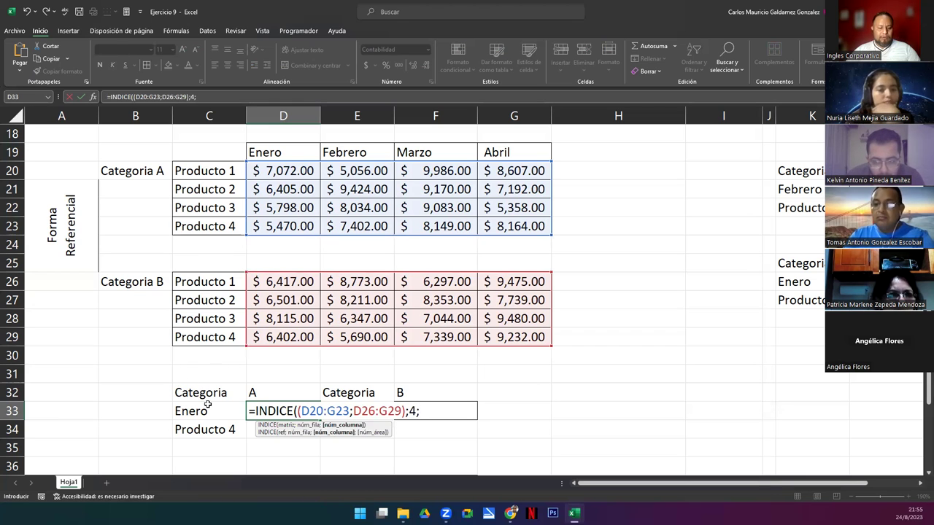
pyautogui.write('1')
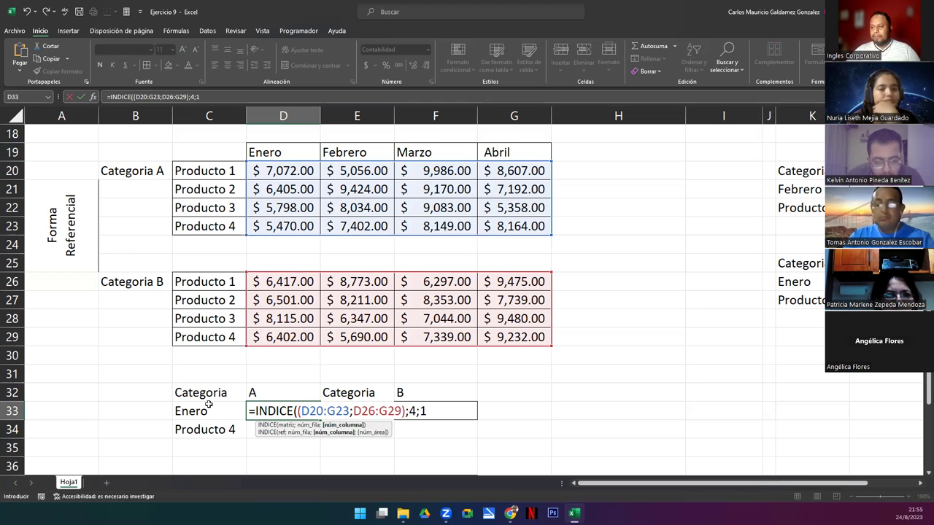
pyautogui.write(';')
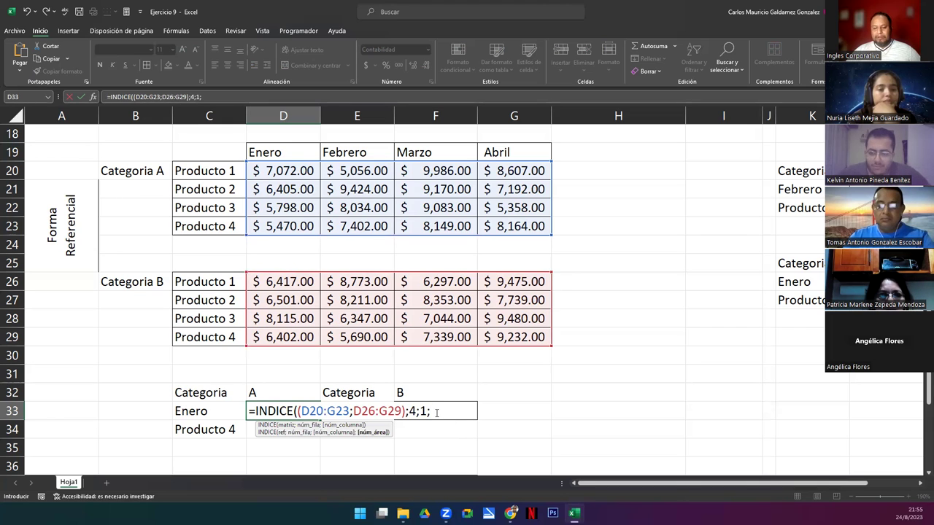
pyautogui.write('1')
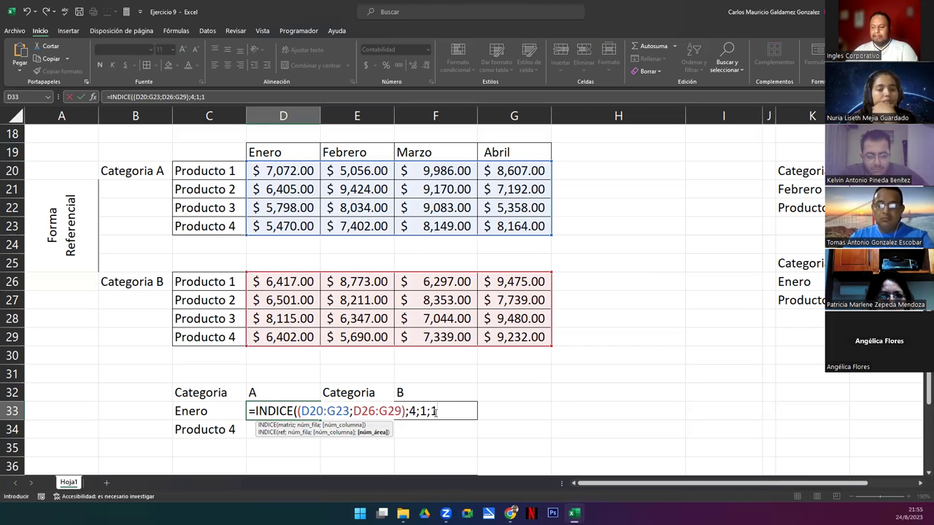
pyautogui.write(')')
pyautogui.moveTo(509, 513)
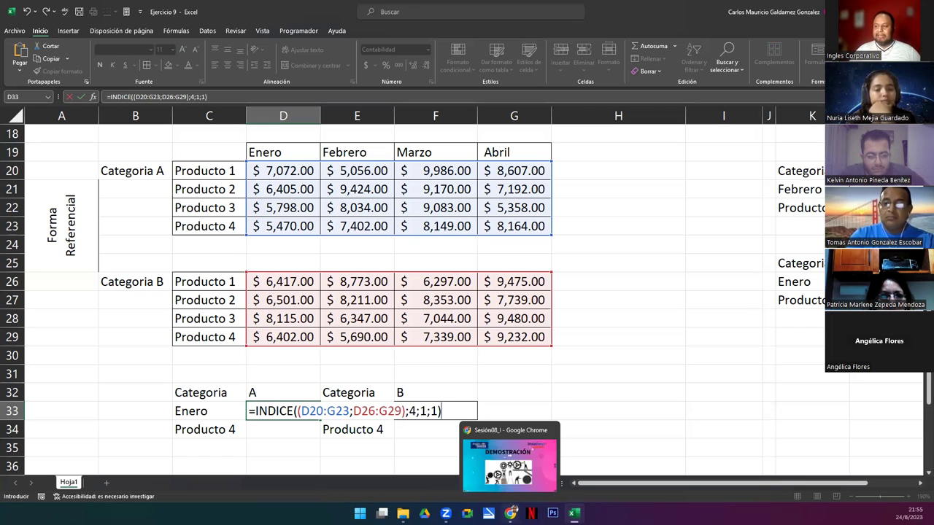
pyautogui.press('Return')
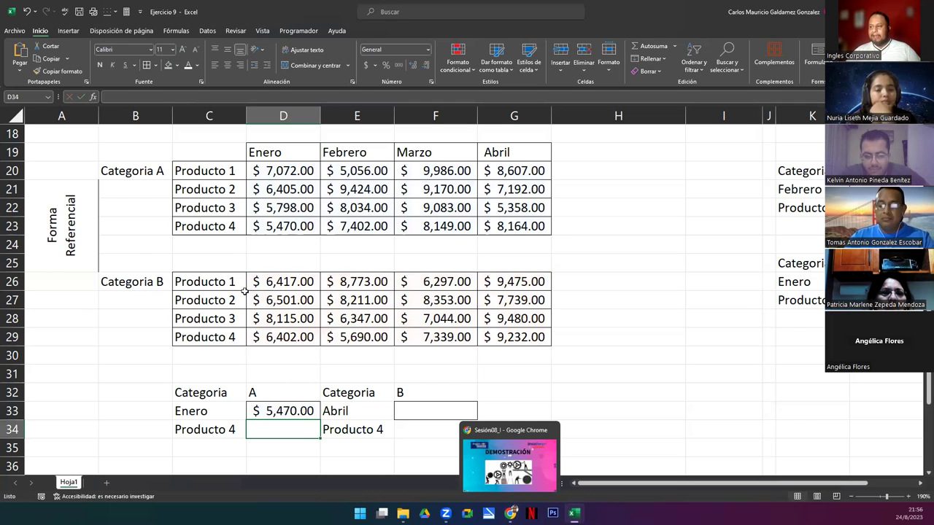
# - Check the D33 result against the crossing of column D and row 23, and review its INDICE formula arguments
pyautogui.click(260, 115)
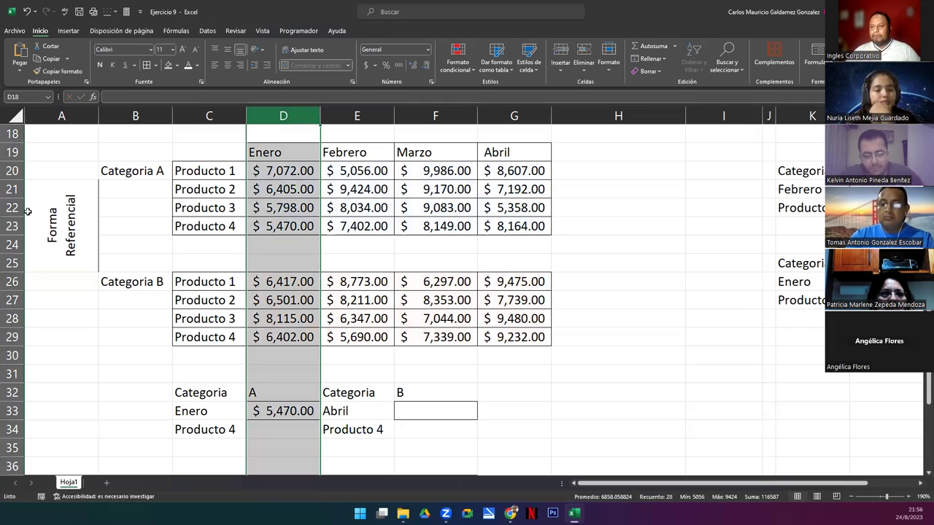
pyautogui.keyDown('ctrl'); pyautogui.click(12, 226); pyautogui.keyUp('ctrl')
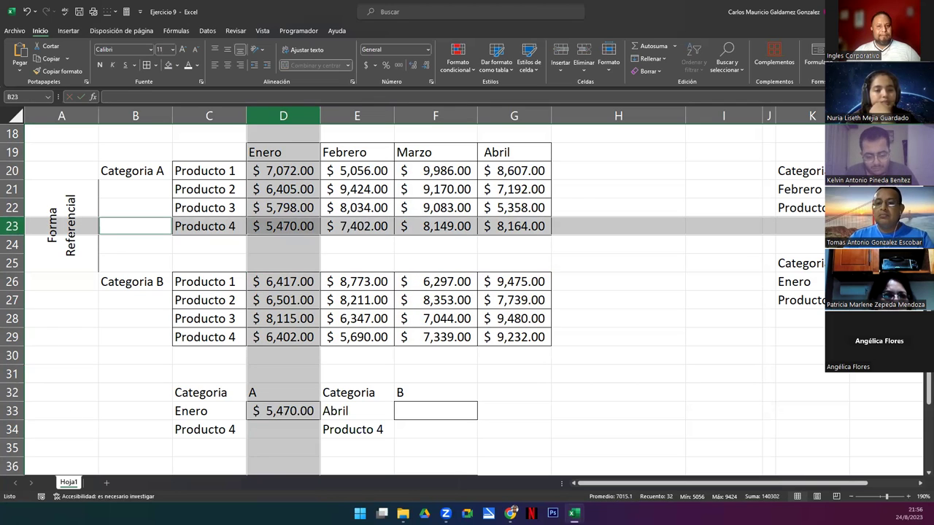
pyautogui.click(285, 412)
pyautogui.doubleClick(284, 412)
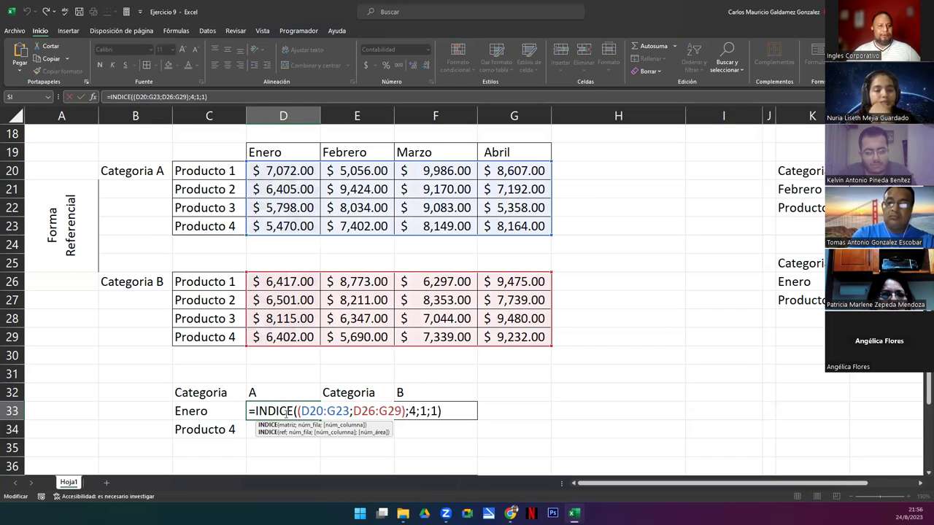
pyautogui.click(447, 413)
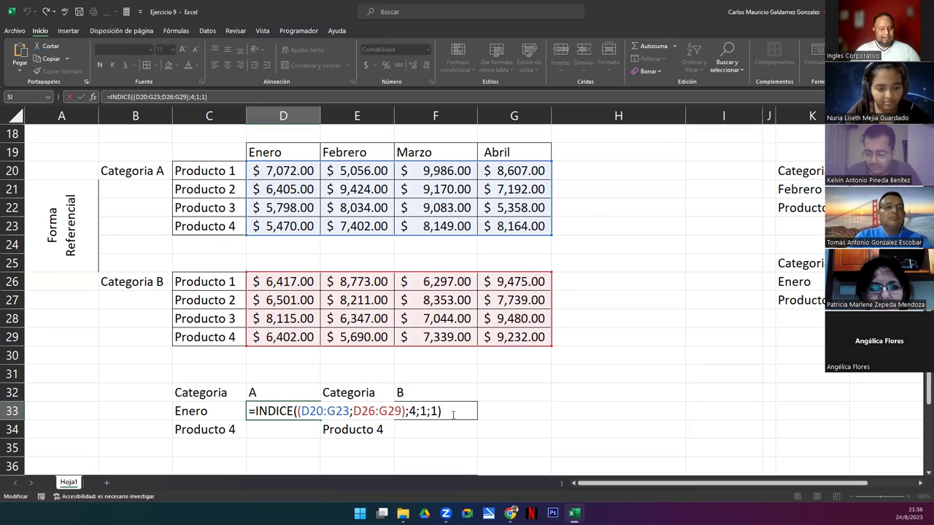
# - Begin an INDICE formula in F33 using both category tables as one bracketed reference, (D20:G23;D26:G29)
pyautogui.click(453, 414)
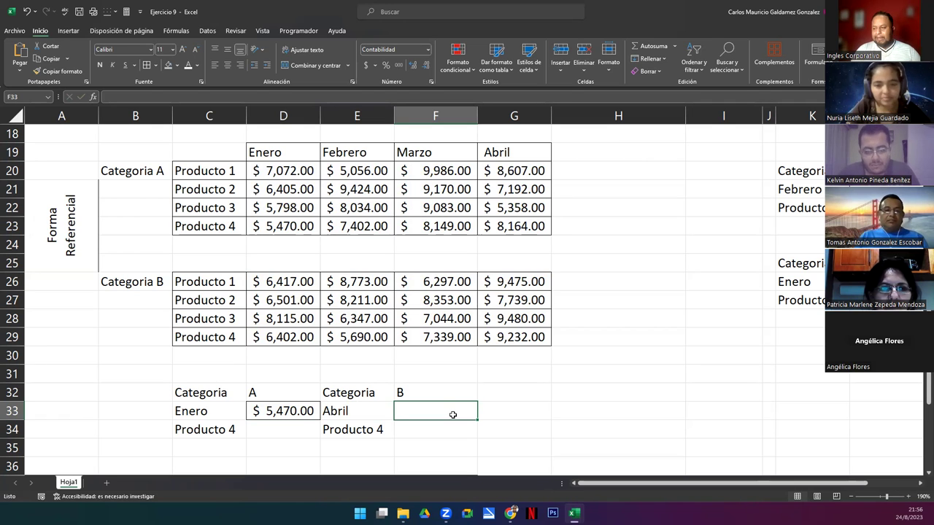
pyautogui.write('=')
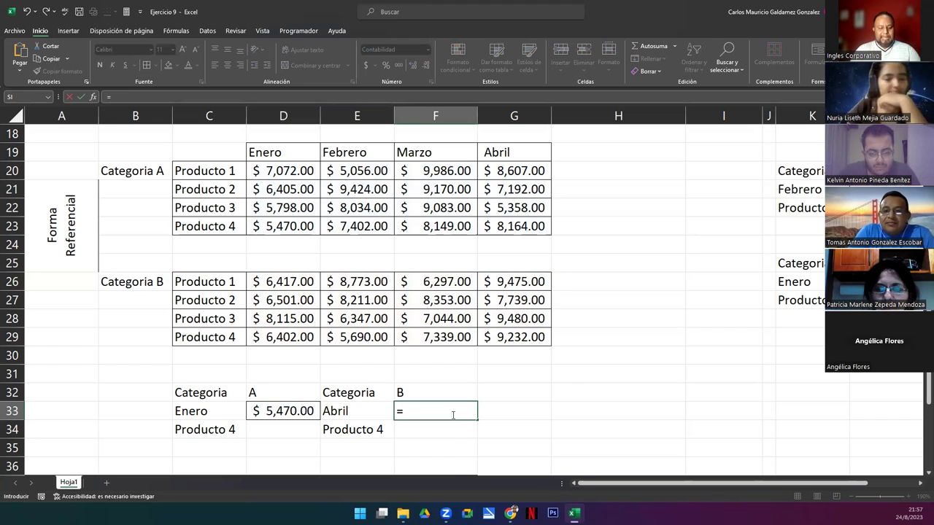
pyautogui.write('indic')
pyautogui.press('Tab')
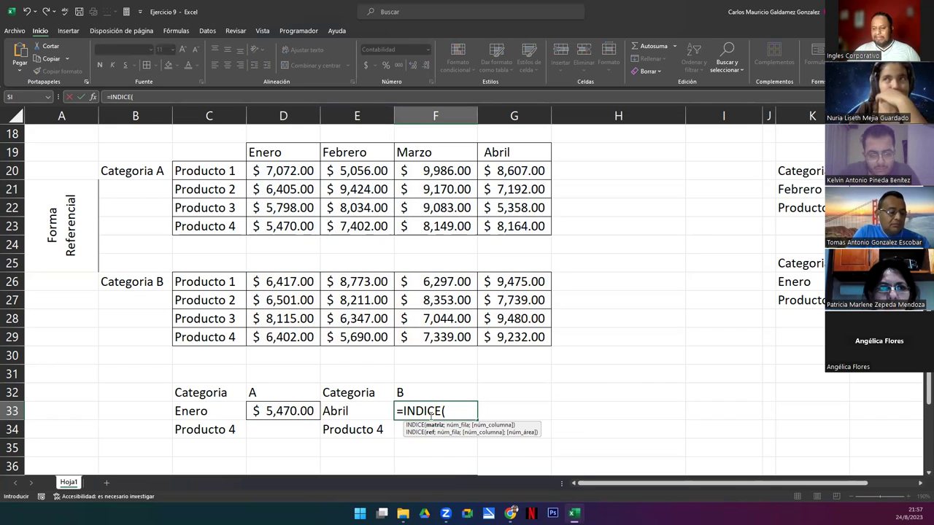
pyautogui.write('(')
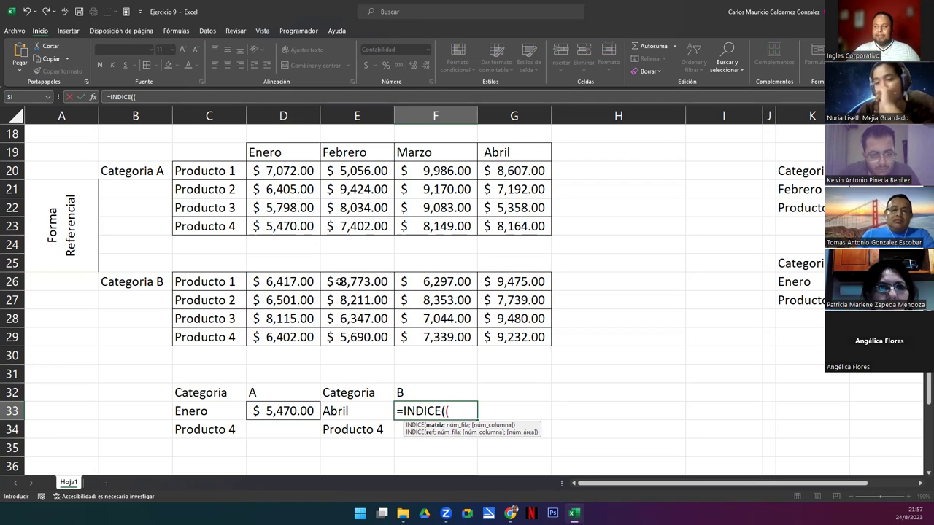
pyautogui.moveTo(264, 169); pyautogui.dragTo(504, 224)
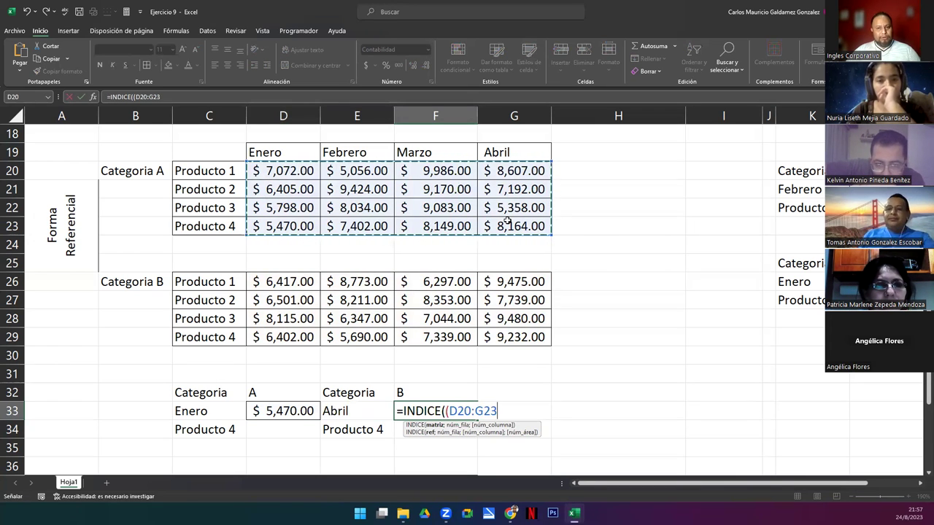
pyautogui.write(';')
pyautogui.moveTo(284, 282); pyautogui.dragTo(504, 347)
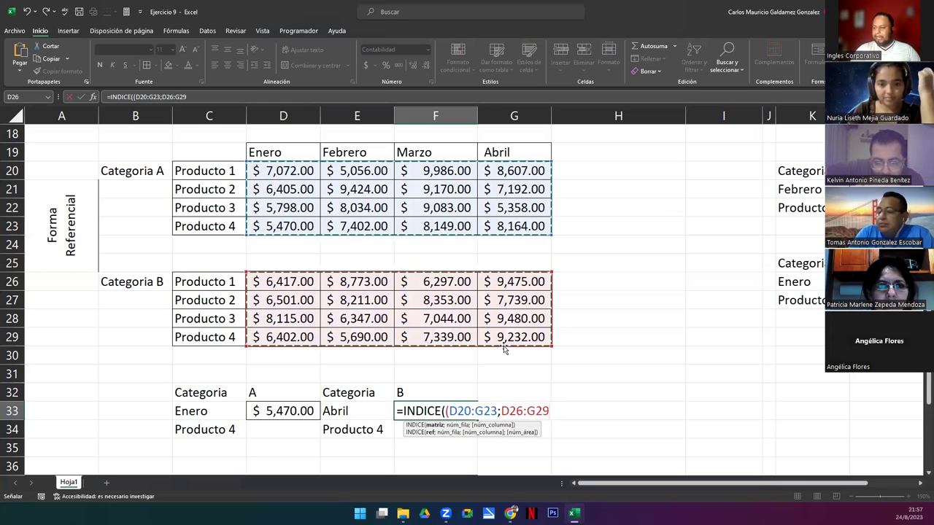
pyautogui.write(')')
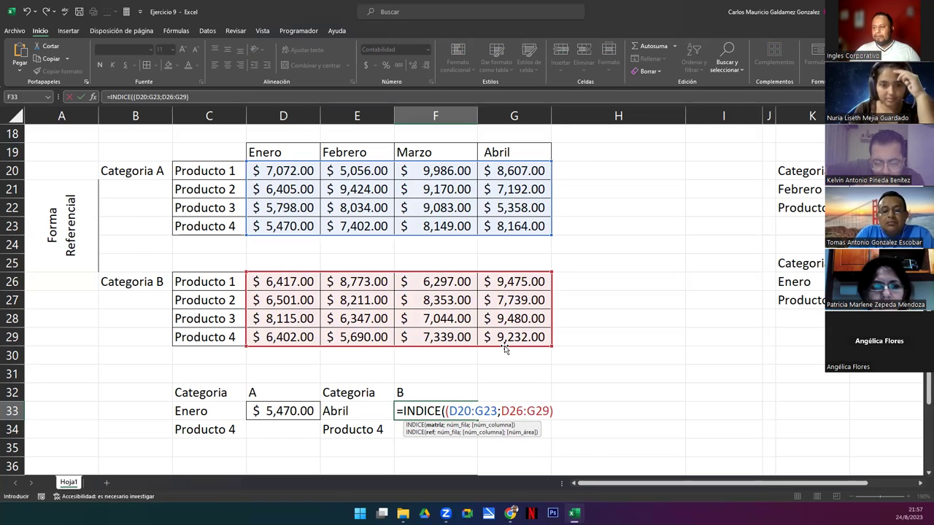
# - Complete the F33 INDICE formula with row 4, column 4 and area 2 for Producto 4, Abril, Categoria B
pyautogui.write(';')
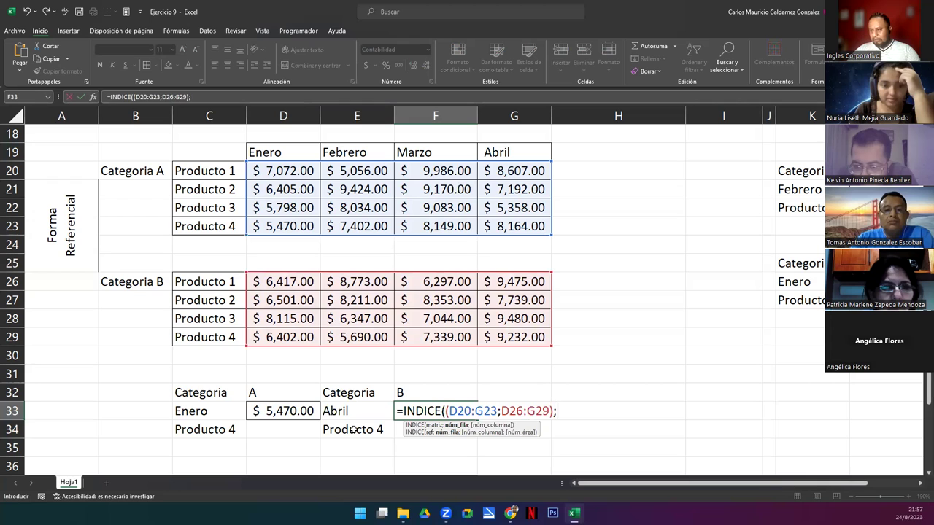
pyautogui.write('4')
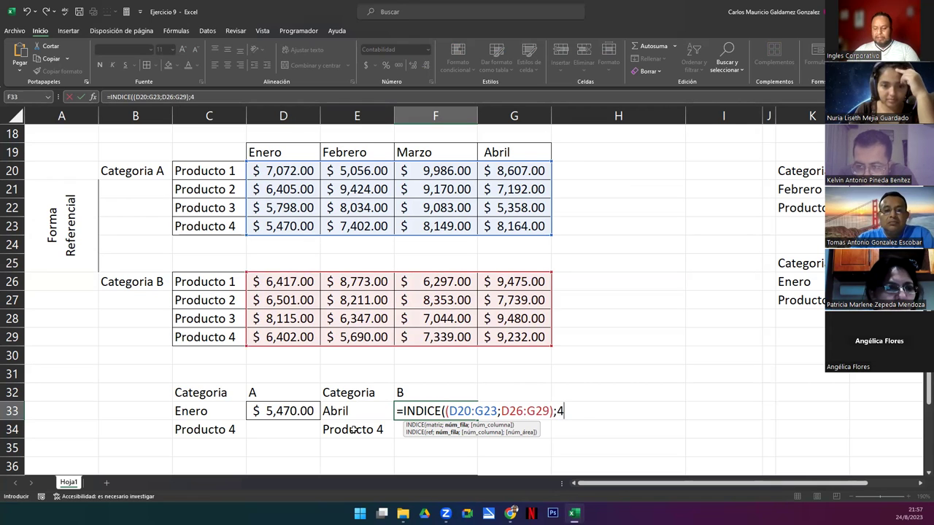
pyautogui.write(';')
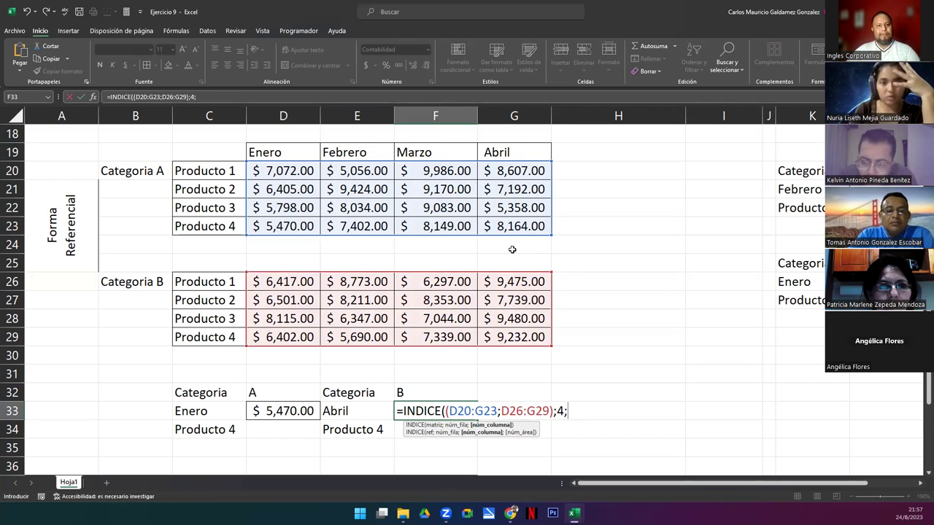
pyautogui.write('4')
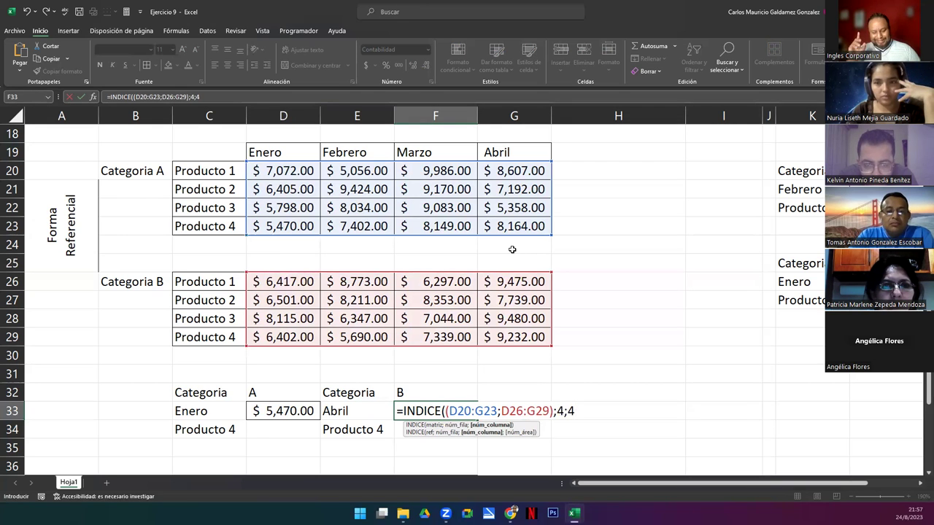
pyautogui.write(';')
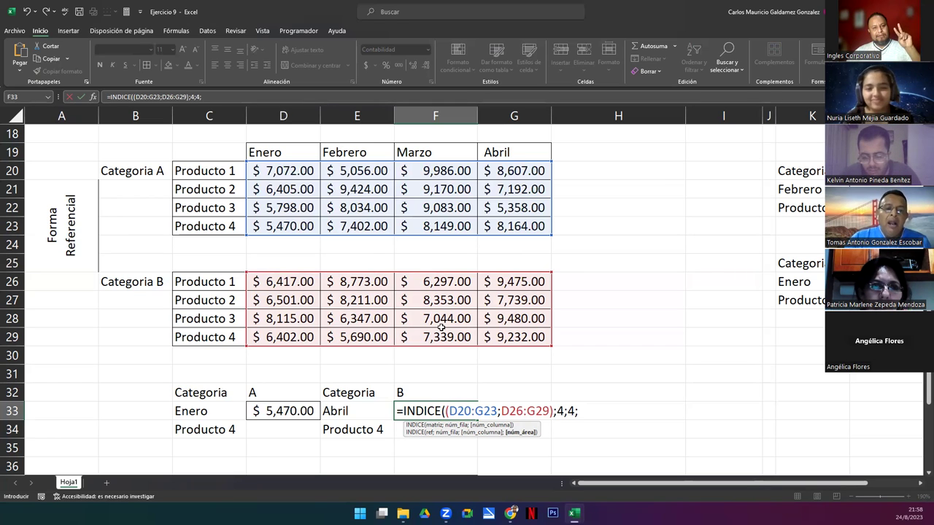
pyautogui.write('2)')
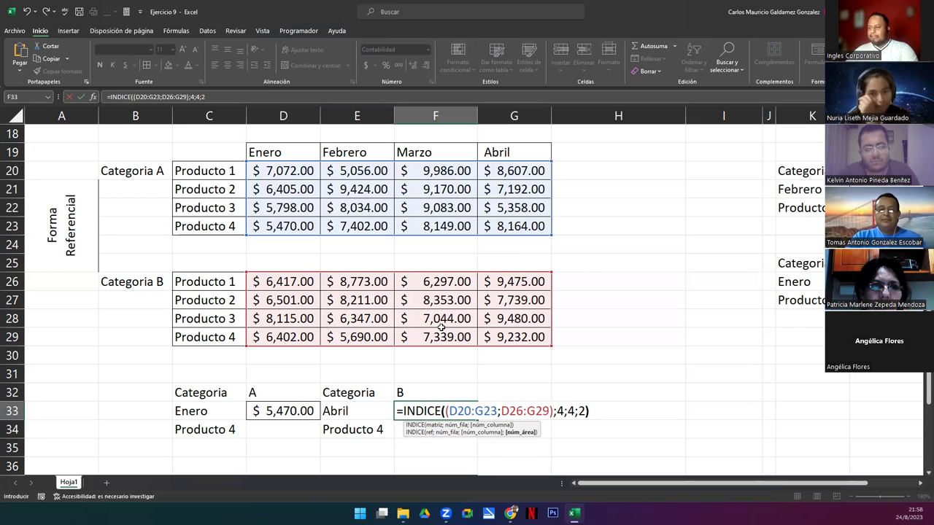
pyautogui.press('Return')
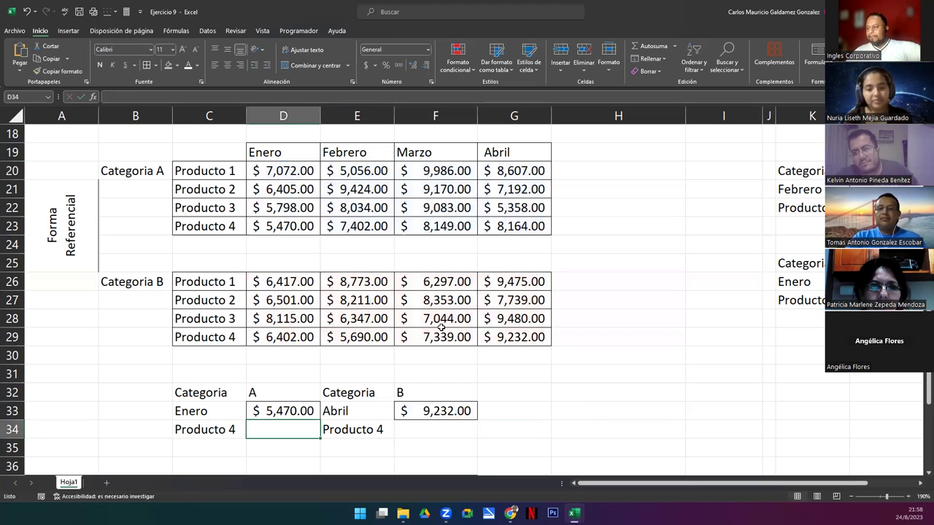
# - Check the F33 result against the crossing of column G and row 29, and review its formula
pyautogui.click(493, 113)
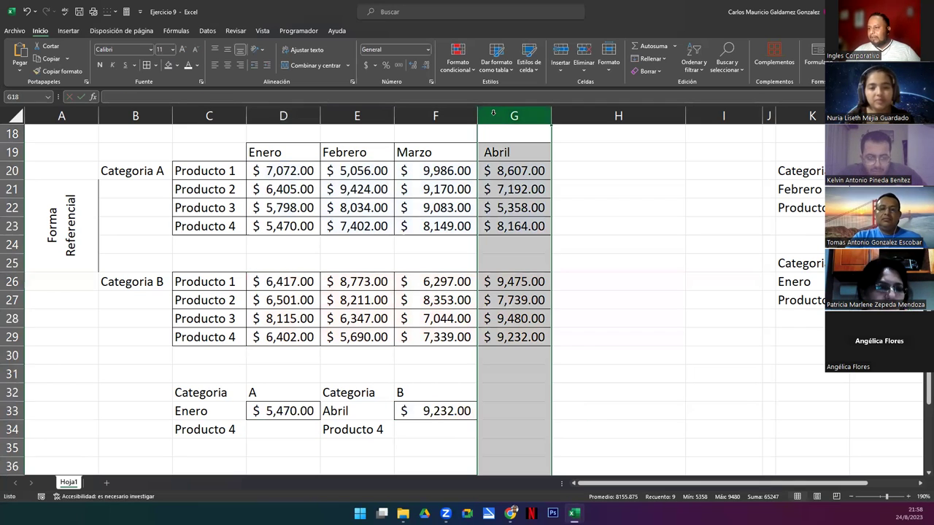
pyautogui.keyDown('ctrl'); pyautogui.click(13, 338); pyautogui.keyUp('ctrl')
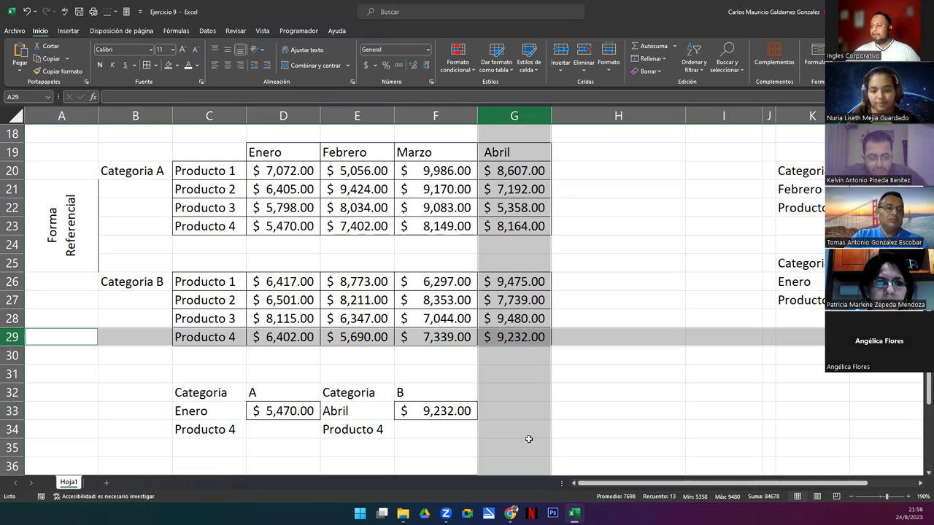
pyautogui.click(441, 414)
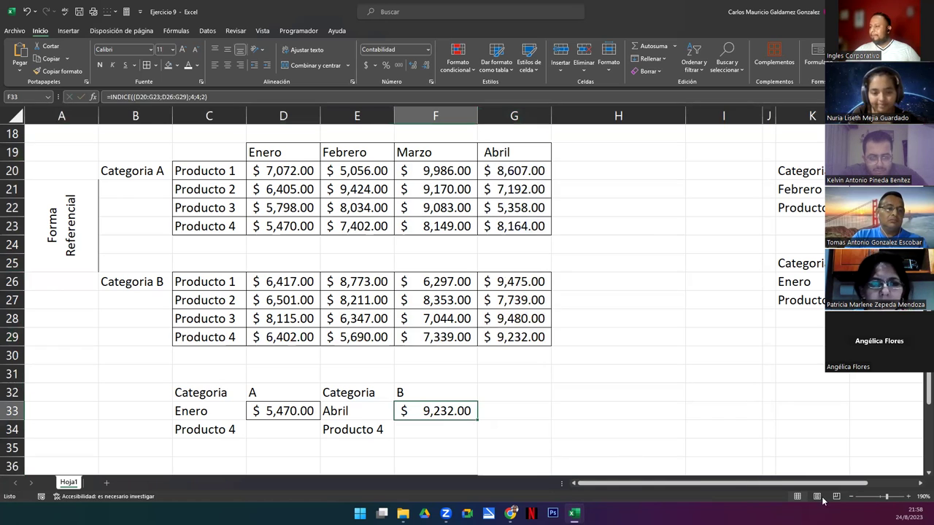
# - Examine the unsolved referential practice lookups for Categoria A and B in K20:N27
pyautogui.click(920, 483)
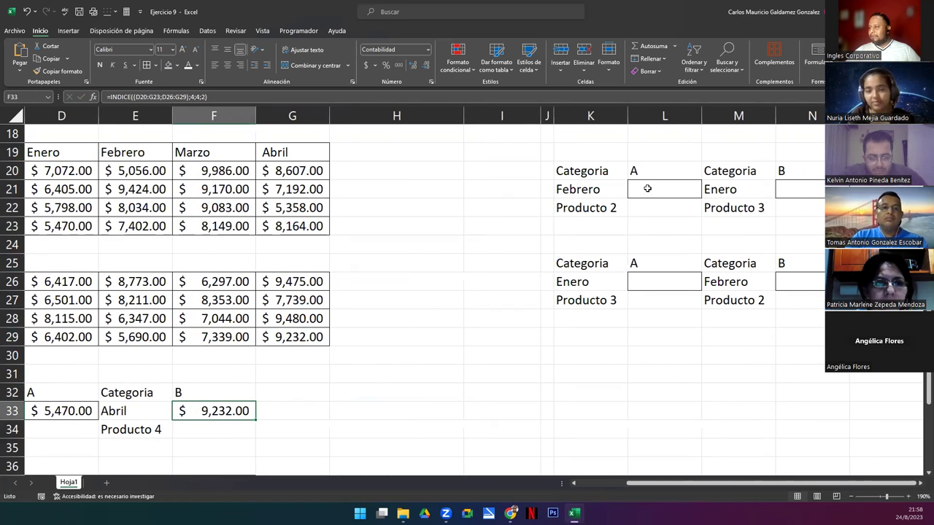
pyautogui.moveTo(587, 172); pyautogui.dragTo(801, 300)
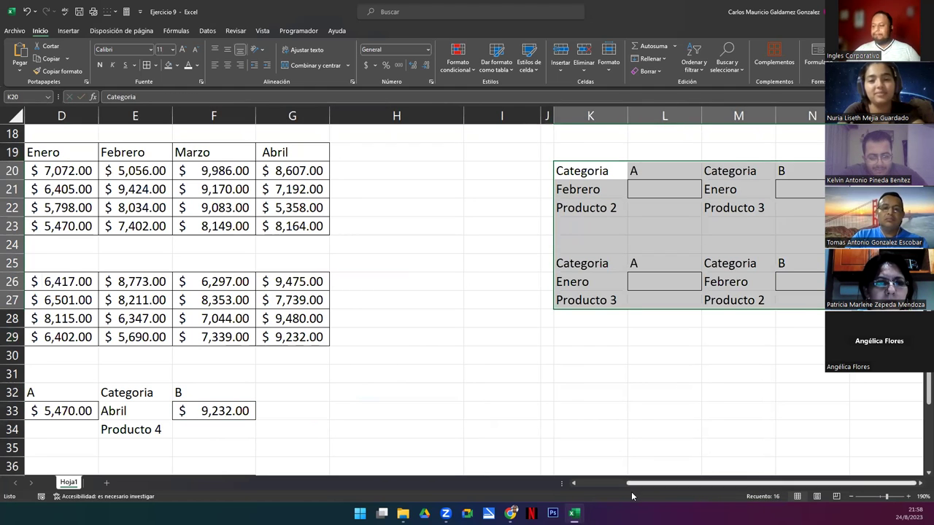
pyautogui.scroll(-2, 589, 481)
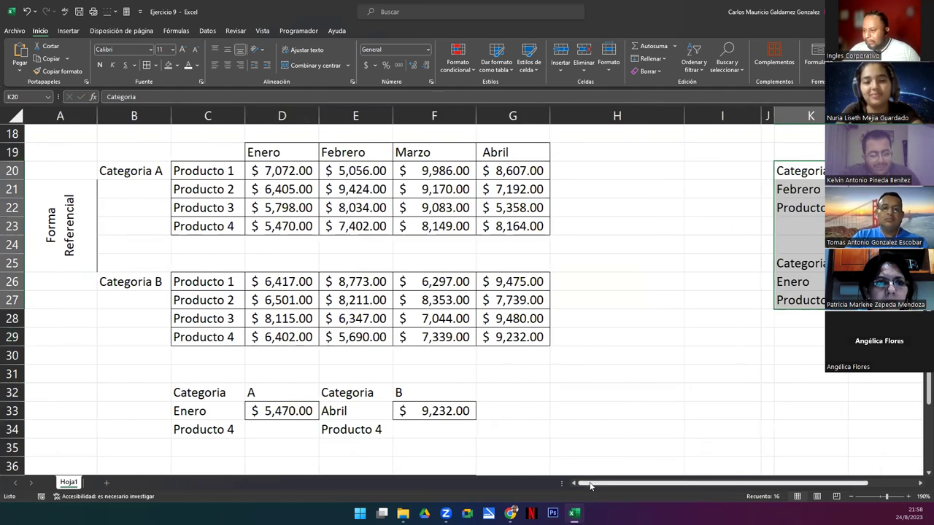
pyautogui.scroll(2, 537, 340)
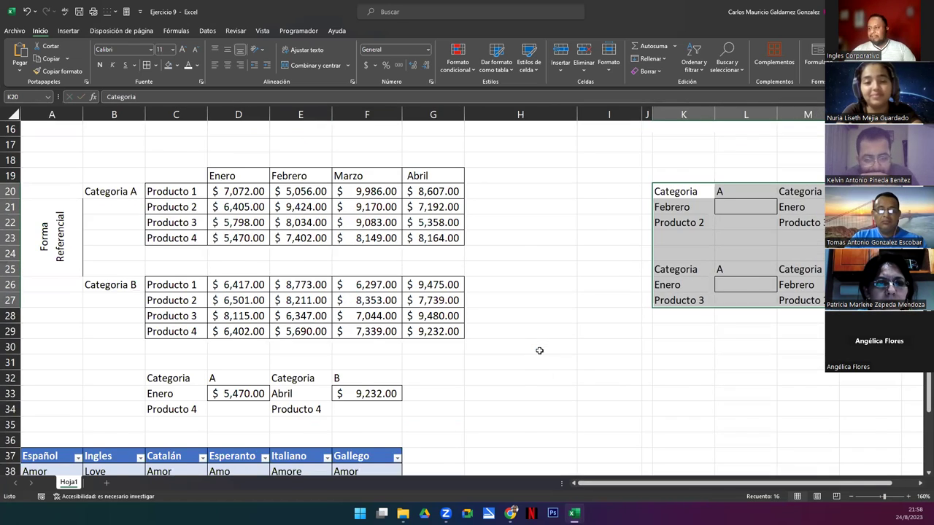
pyautogui.scroll(-1, 539, 351)
pyautogui.scroll(6, 539, 353)
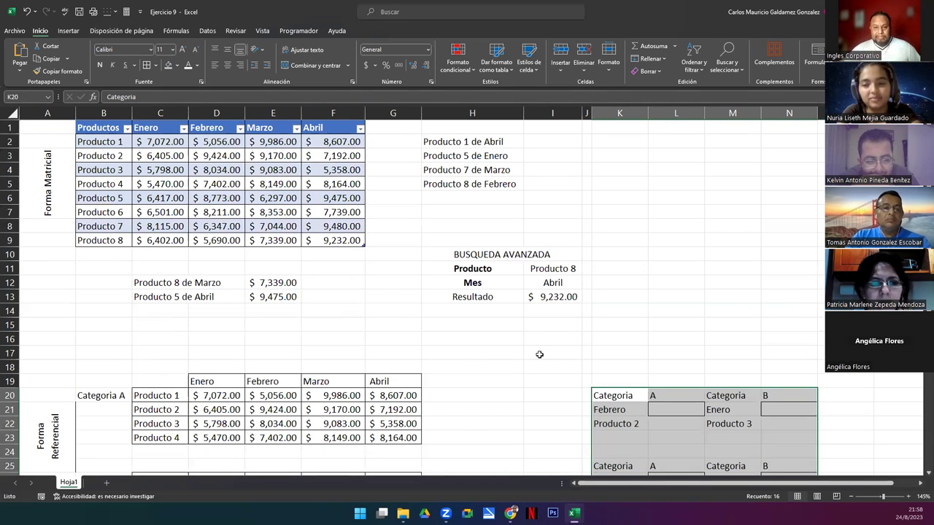
# - Examine the translation table in A37:F44 and its Palabra, Idioma and Traducción lookup block
pyautogui.click(508, 363)
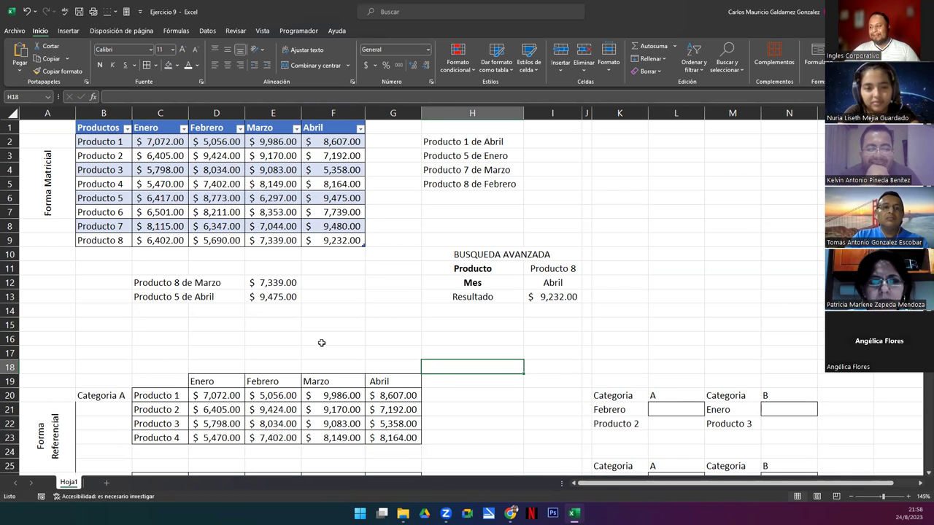
pyautogui.scroll(-5, 349, 349)
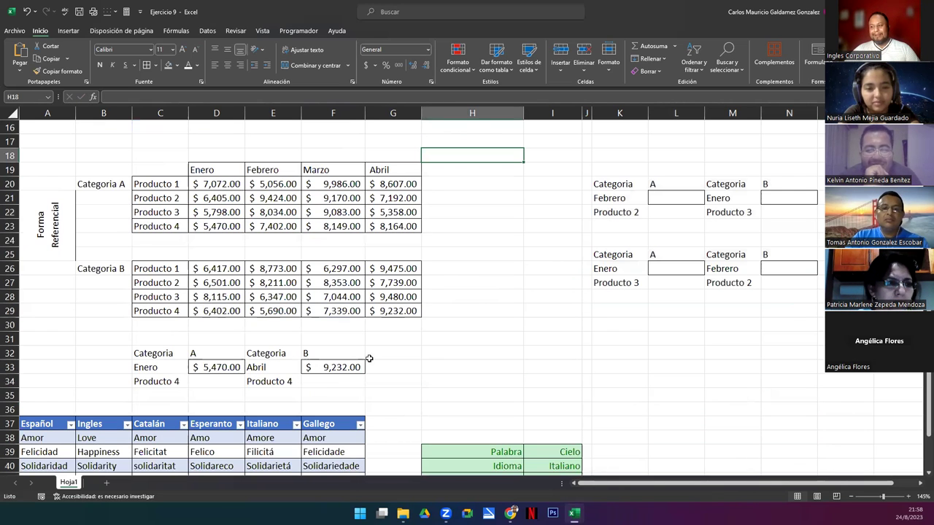
pyautogui.scroll(-5, 402, 375)
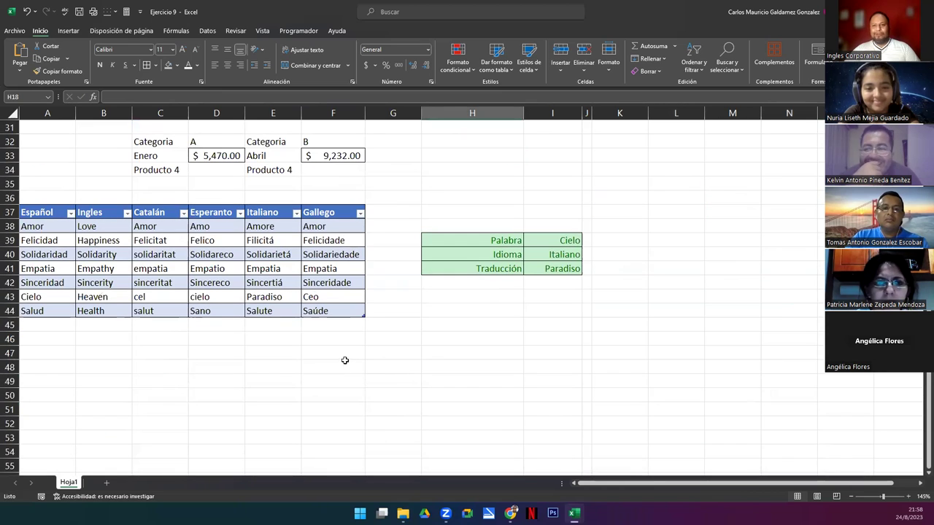
pyautogui.moveTo(58, 216); pyautogui.dragTo(534, 312)
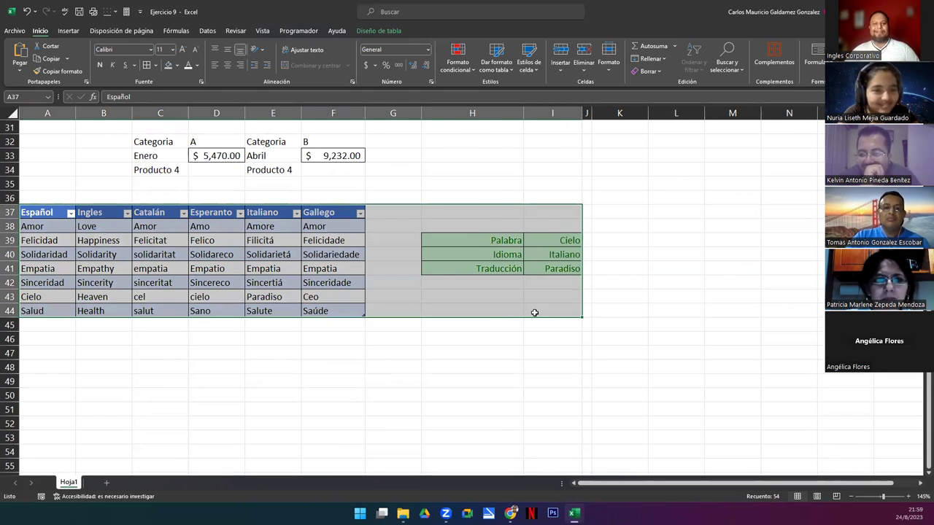
pyautogui.click(516, 310)
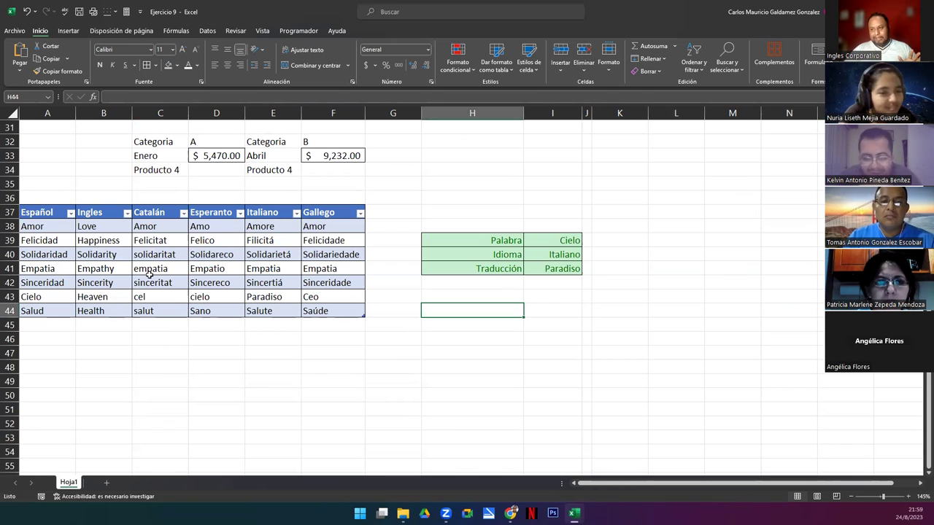
pyautogui.moveTo(36, 217); pyautogui.dragTo(550, 314)
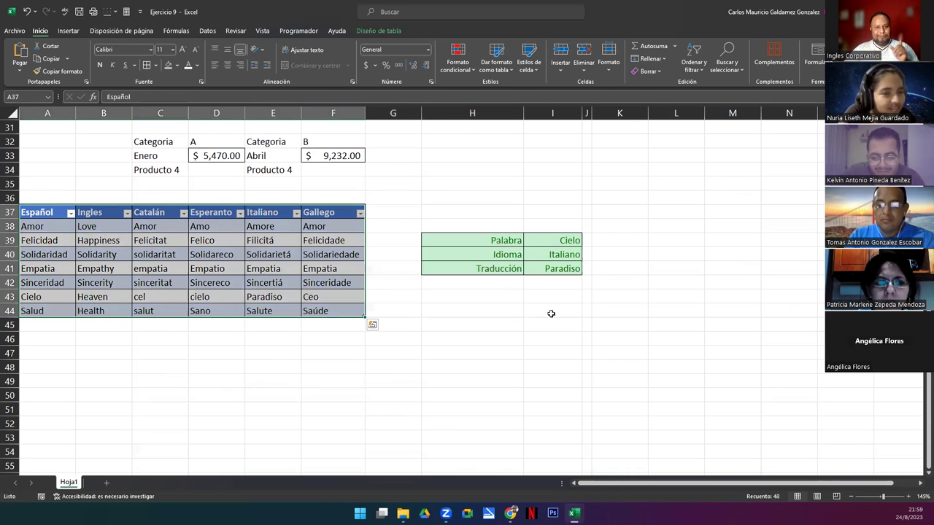
# - Review the practice answer cells L21, N21, N26 and L26 alongside the example INDICE formulas in F33 and D33
pyautogui.scroll(5, 584, 327)
pyautogui.click(693, 192)
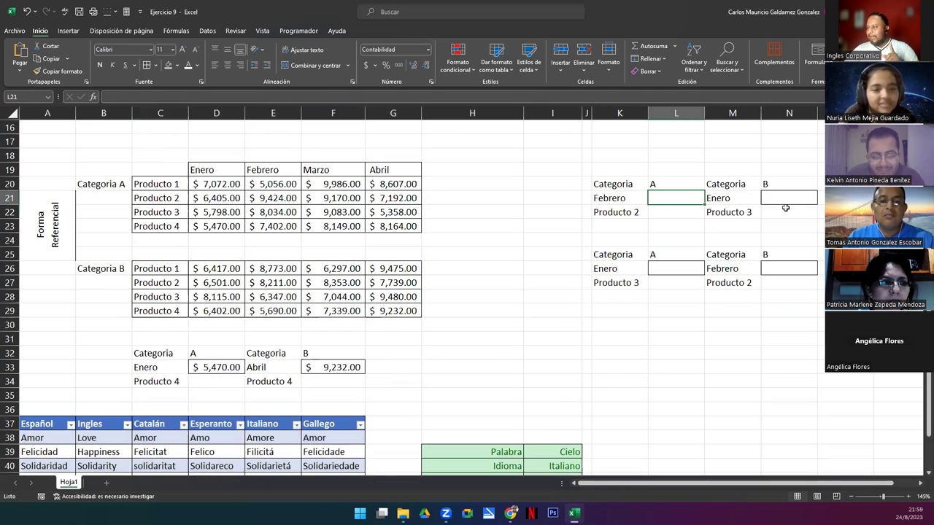
pyautogui.click(792, 197)
pyautogui.click(790, 267)
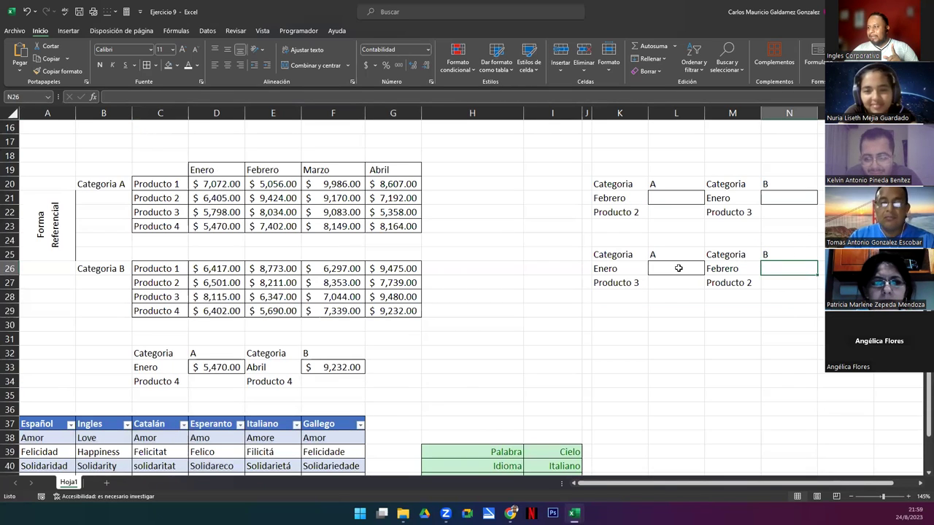
pyautogui.click(678, 268)
pyautogui.click(332, 369)
pyautogui.click(229, 369)
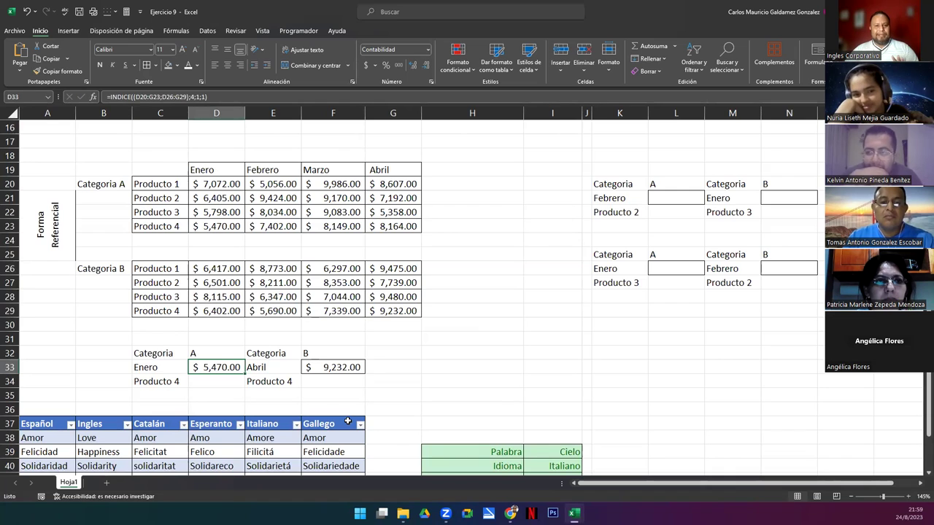
# - Review the matricial answer cells I2:I5, the referential practice range L21:N27 and the F33 example formula
pyautogui.scroll(5, 347, 420)
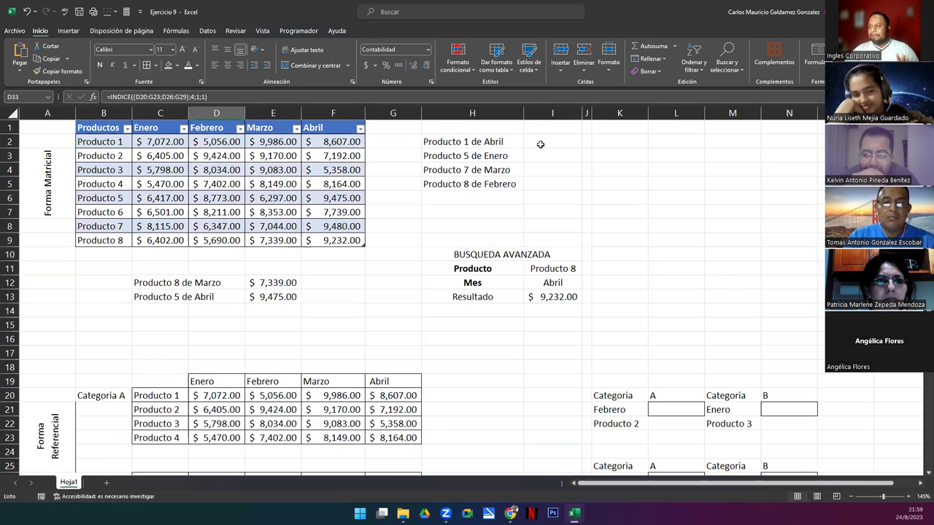
pyautogui.moveTo(540, 143); pyautogui.dragTo(548, 181)
pyautogui.scroll(-5, 691, 340)
pyautogui.moveTo(668, 197); pyautogui.dragTo(774, 275)
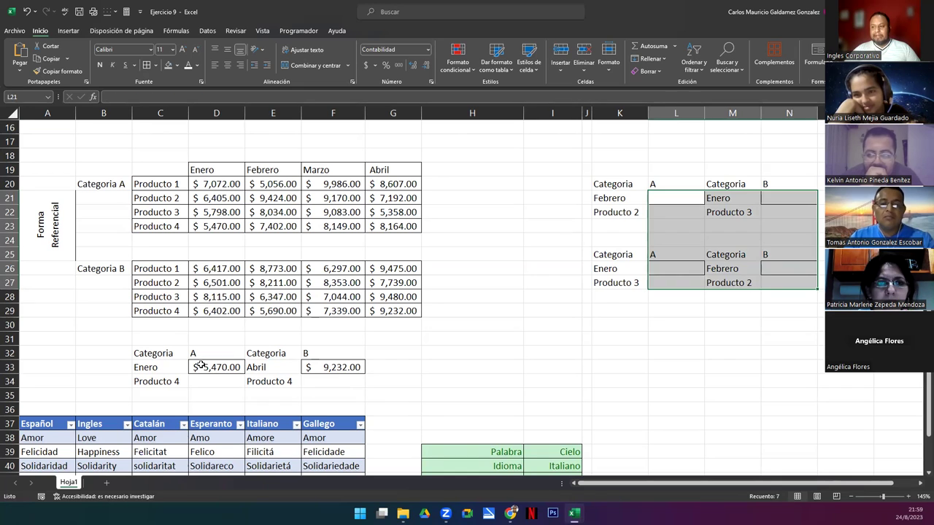
pyautogui.click(315, 367)
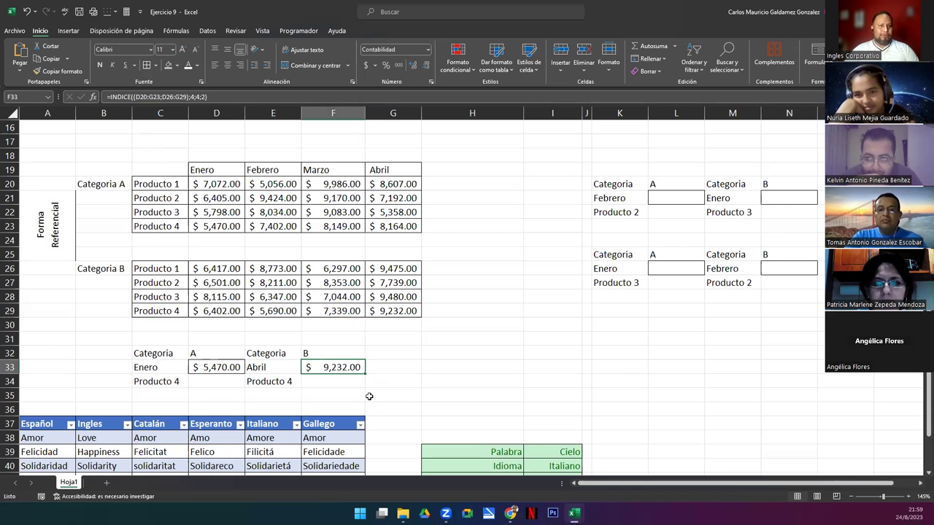
pyautogui.scroll(-5, 350, 390)
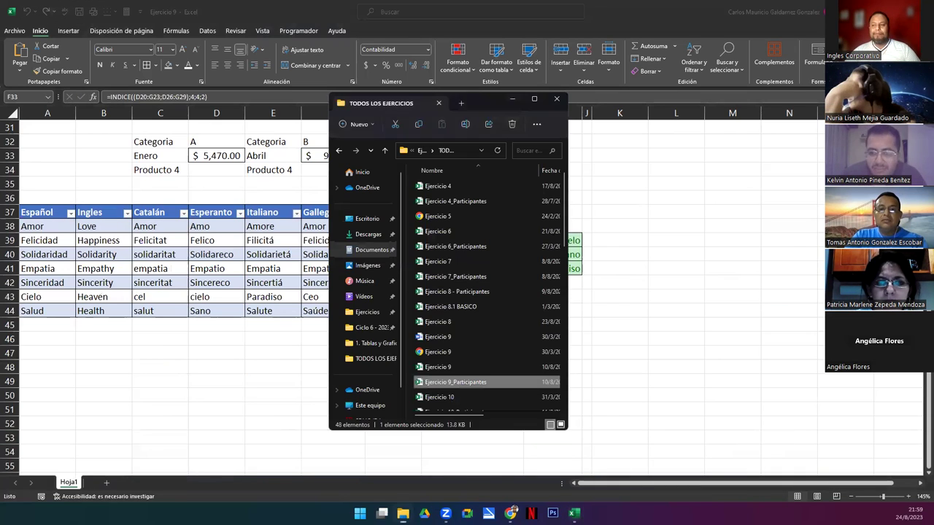
# - Open the Ejercicio 9 PDF and read through the Ejercicio 9.3 instructions for nesting INDICE and COINCIDIR
pyautogui.doubleClick(428, 355)
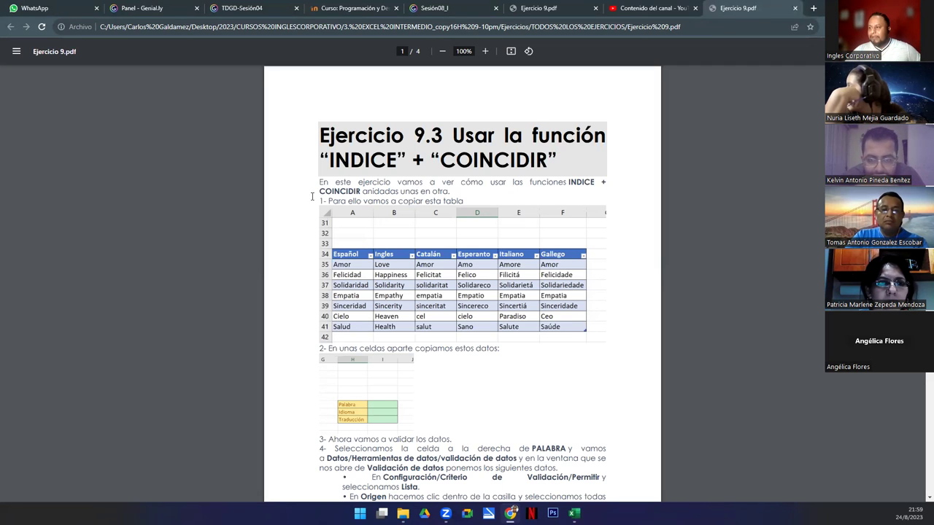
pyautogui.moveTo(318, 162); pyautogui.dragTo(558, 164)
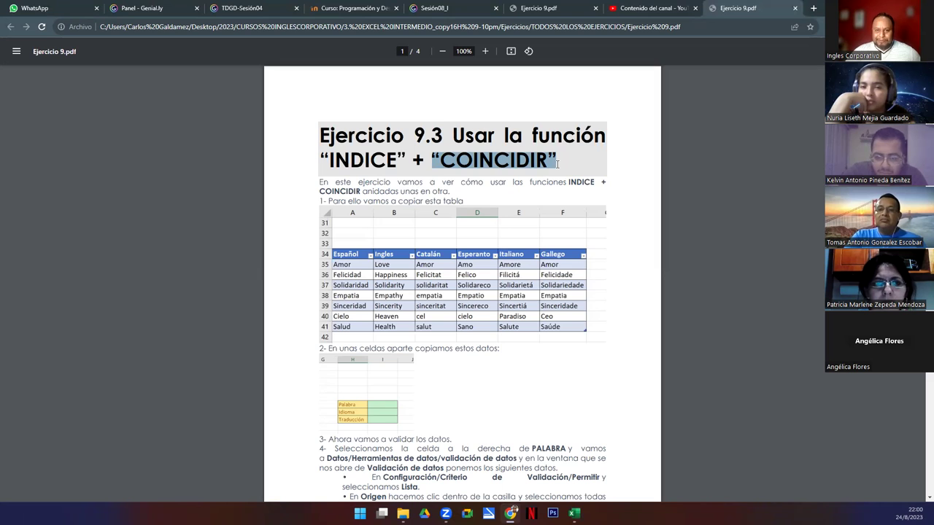
pyautogui.click(527, 183)
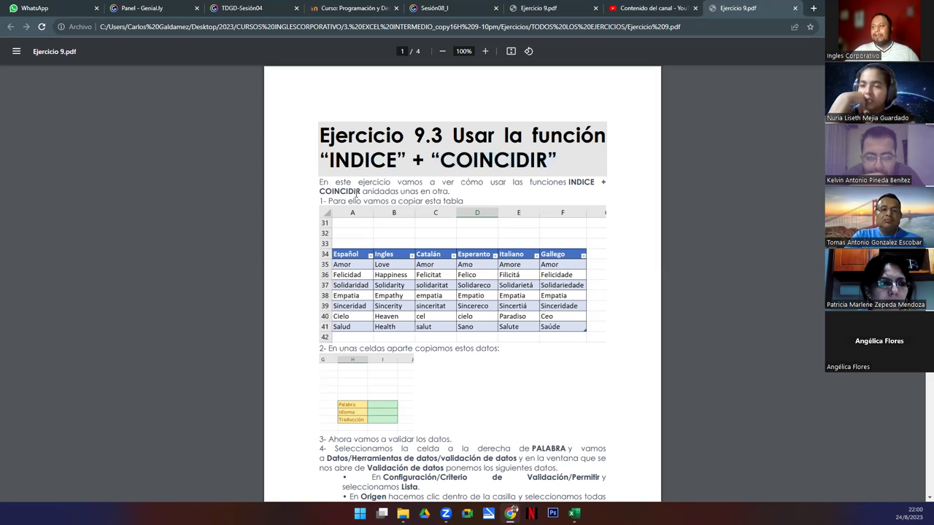
pyautogui.moveTo(320, 182); pyautogui.dragTo(472, 205)
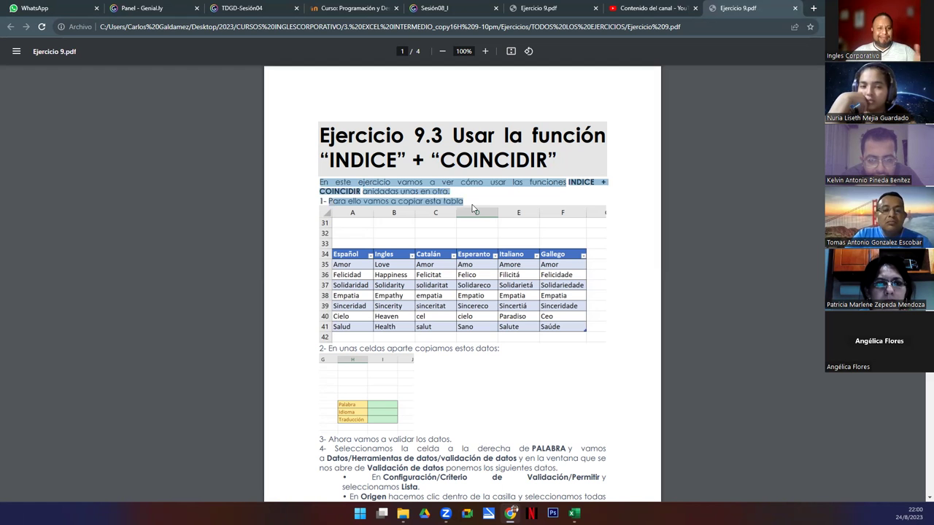
pyautogui.scroll(-7, 477, 252)
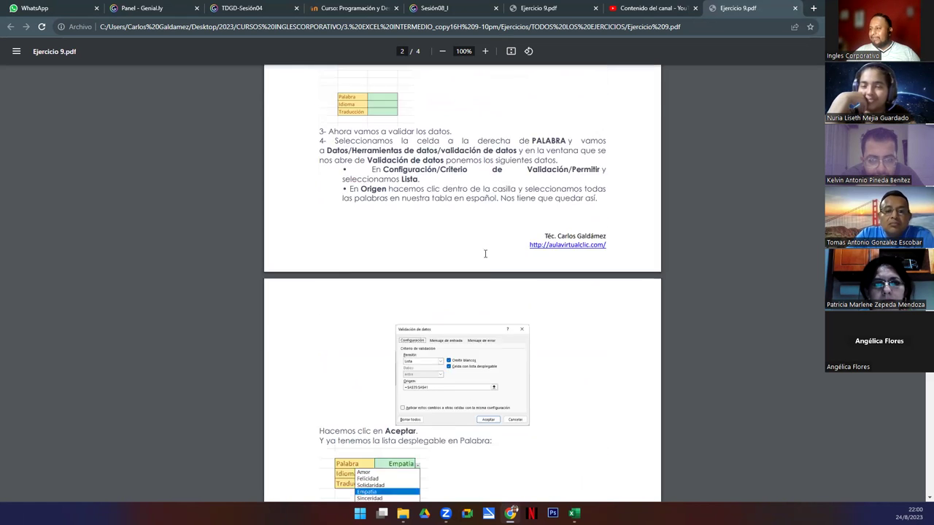
pyautogui.scroll(-10, 484, 275)
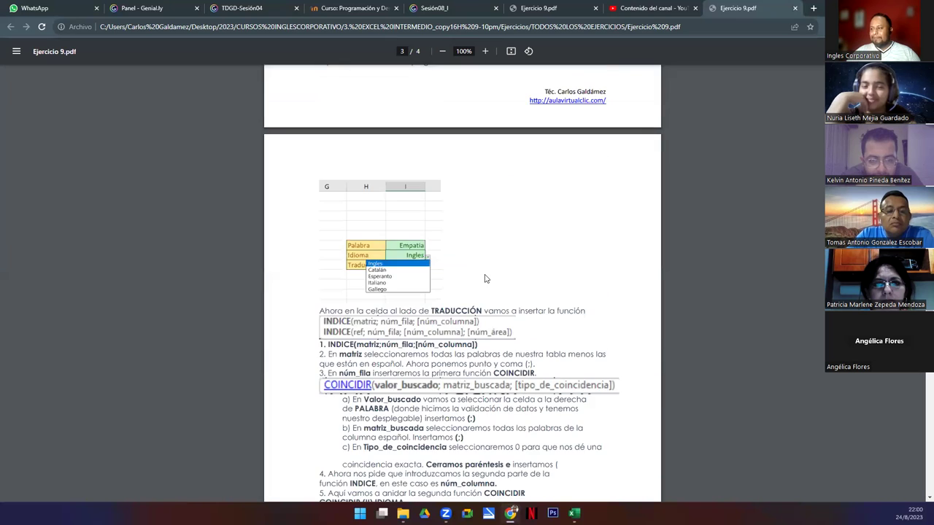
pyautogui.scroll(-6, 474, 305)
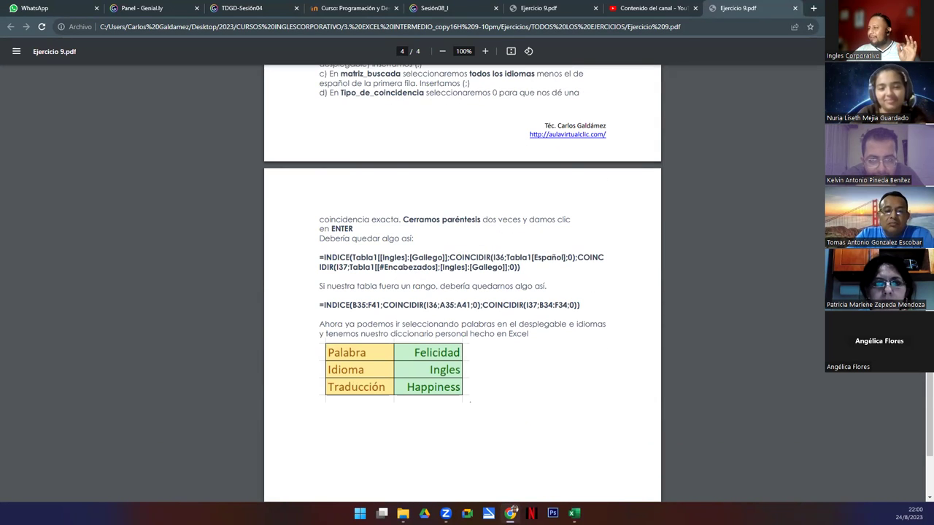
# - Switch to the Ejercicio 9 workbook in Excel and set Palabra to Amor and Idioma to Ingles in the translation lookup block
pyautogui.moveTo(574, 513)
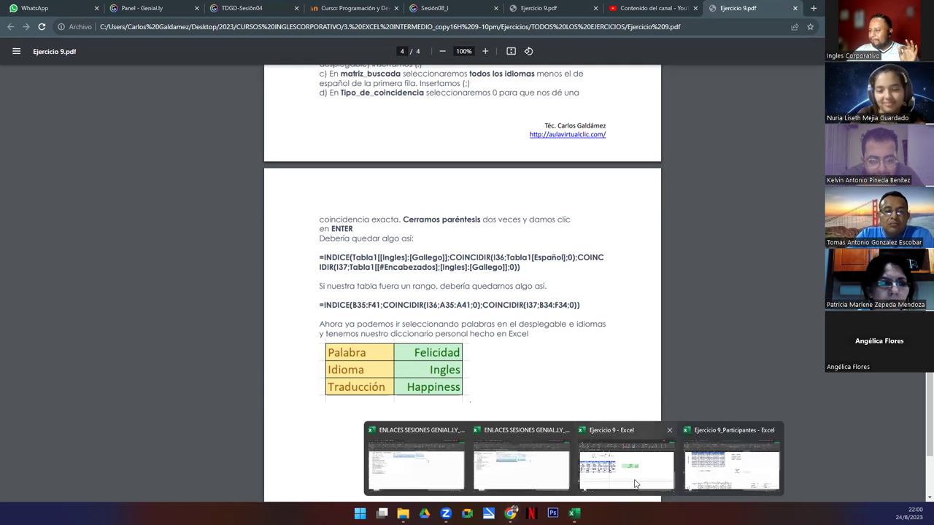
pyautogui.click(620, 473)
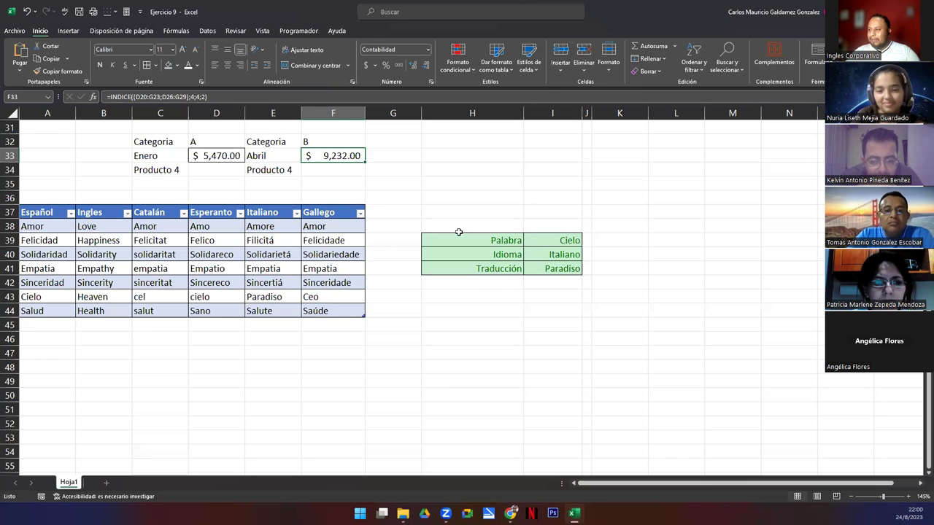
pyautogui.click(569, 240)
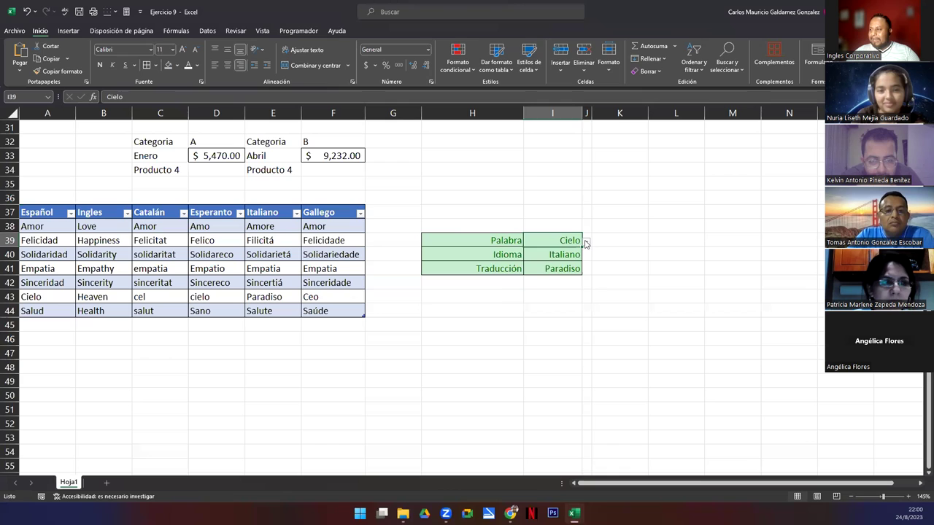
pyautogui.click(586, 242)
pyautogui.click(537, 253)
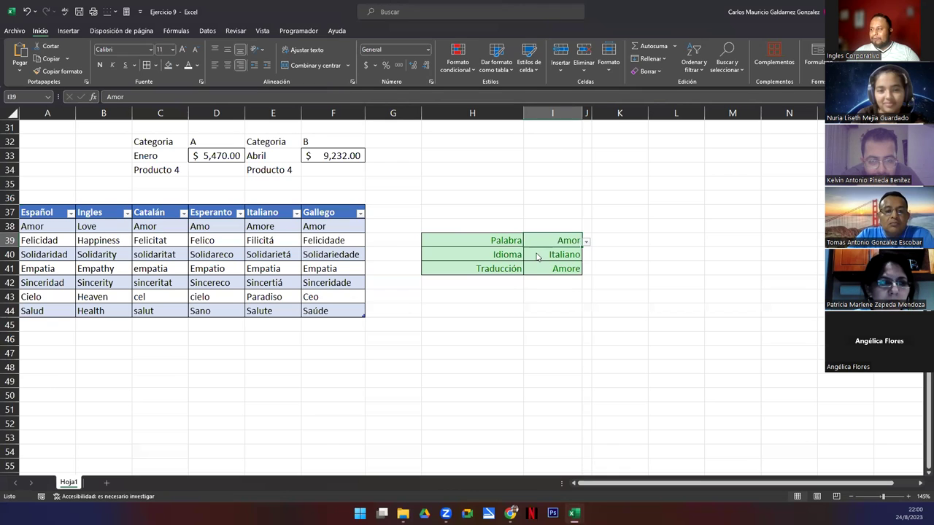
pyautogui.click(581, 255)
pyautogui.click(587, 257)
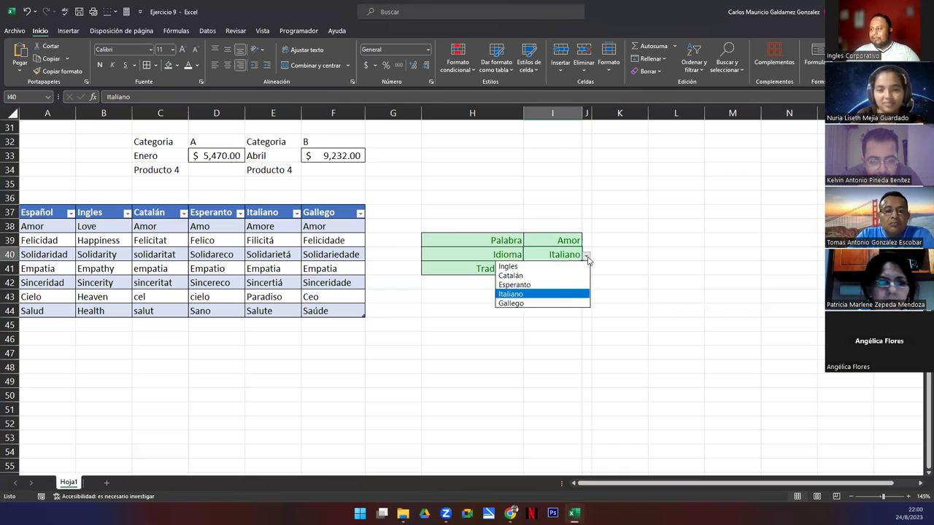
pyautogui.click(536, 267)
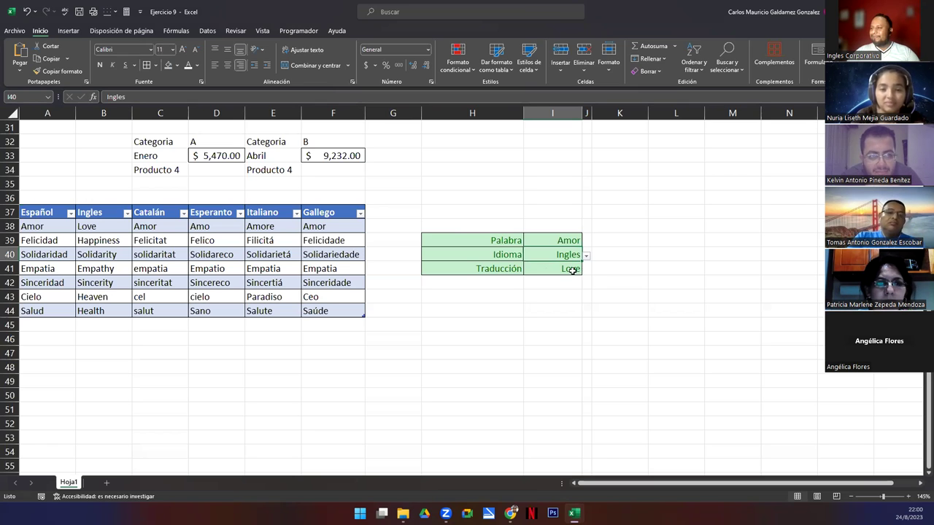
# - Set Palabra to Salud in I39 and inspect the nested INDICE and COINCIDIR formula in the Traducción cell I41
pyautogui.click(567, 241)
pyautogui.click(587, 243)
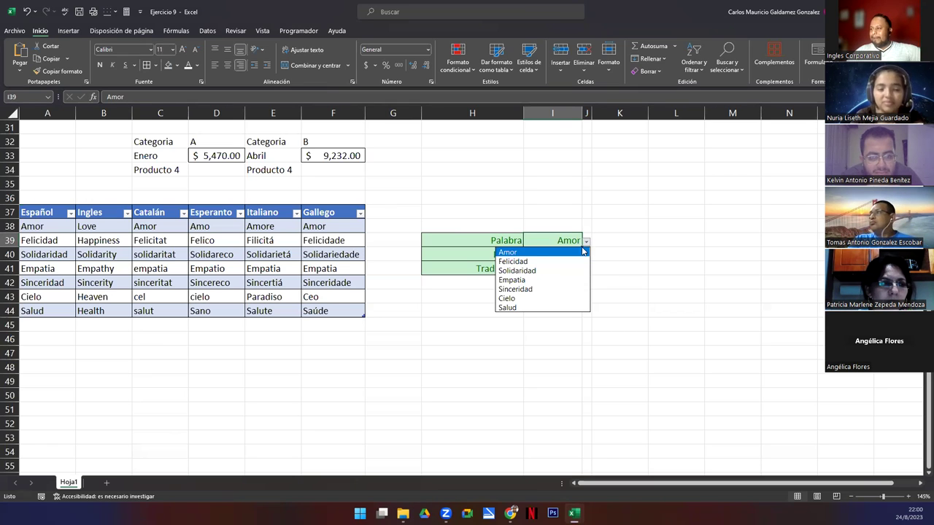
pyautogui.click(542, 308)
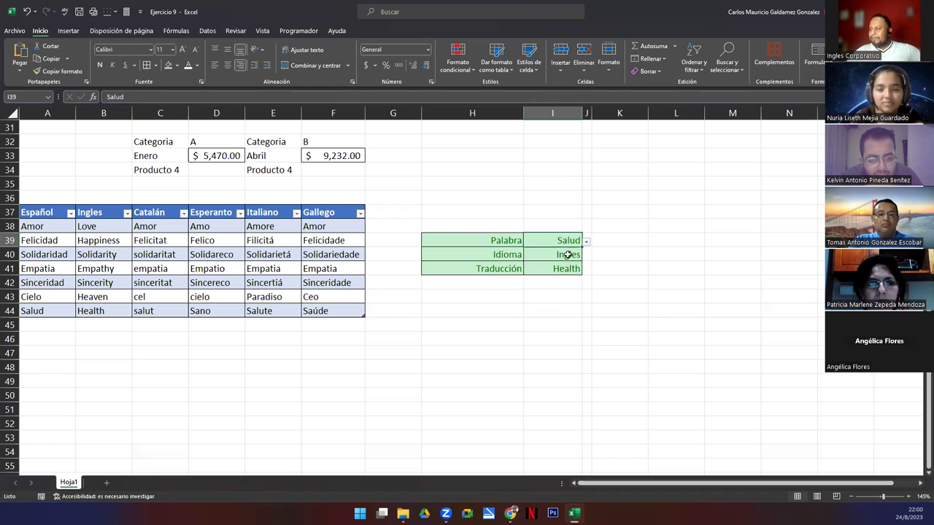
pyautogui.click(569, 255)
pyautogui.click(560, 270)
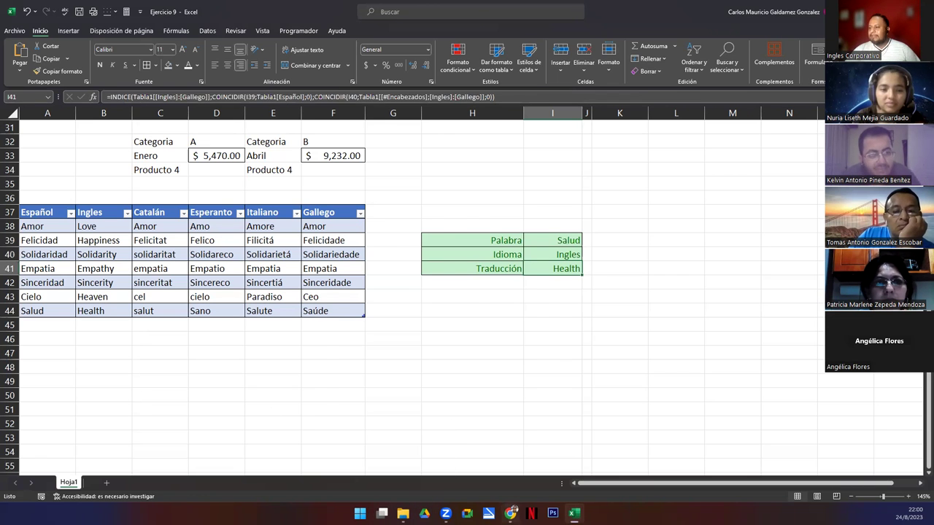
# - Return to the Ejercicio 9 PDF in Chrome and review the first page's source table and lookup block instructions
pyautogui.click(510, 513)
pyautogui.scroll(5, 346, 370)
pyautogui.scroll(10, 437, 358)
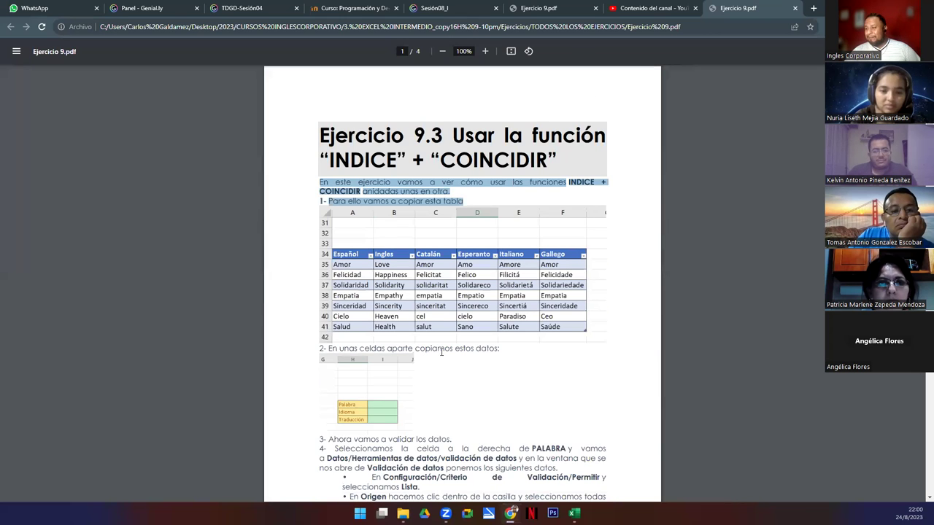
pyautogui.click(448, 200)
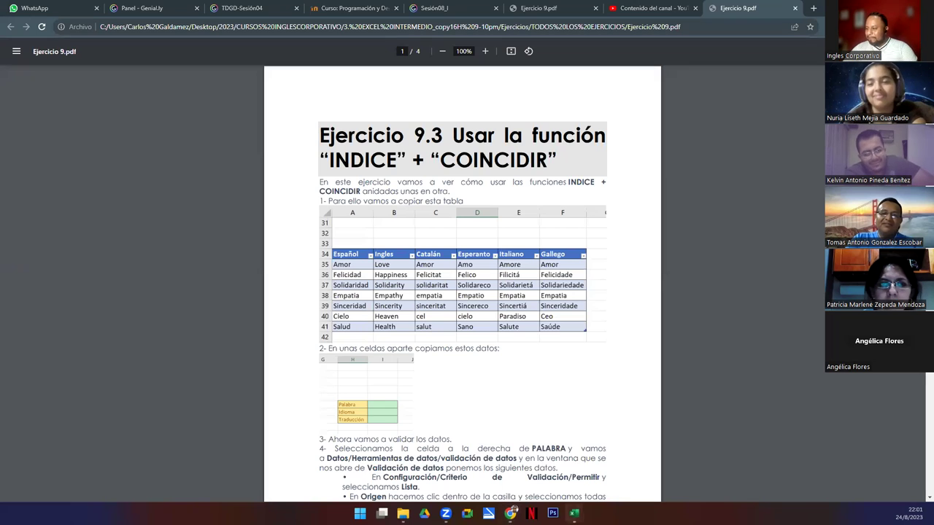
# - Switch to the Ejercicio 9 workbook and review practice ranges I2:I5 and L21:N26 and the referential example cells D33:F33
pyautogui.moveTo(574, 513)
pyautogui.click(641, 474)
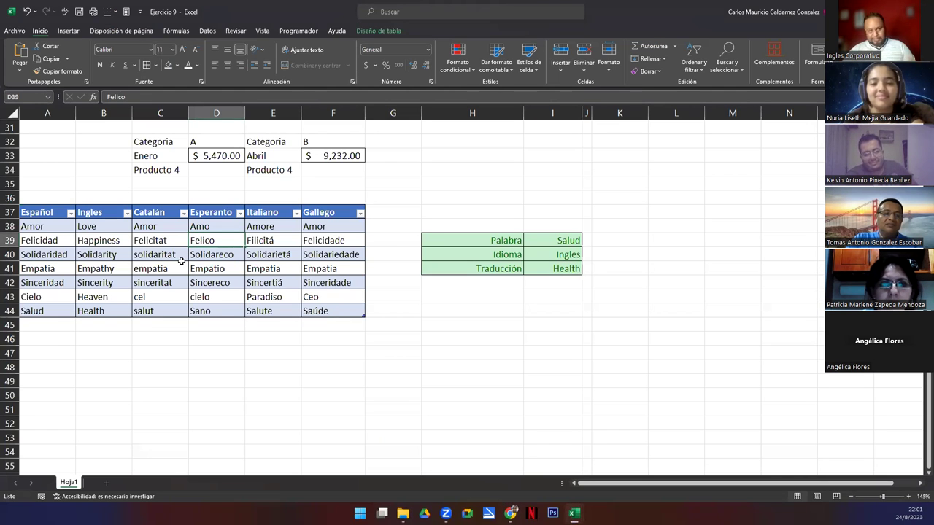
pyautogui.scroll(10, 295, 302)
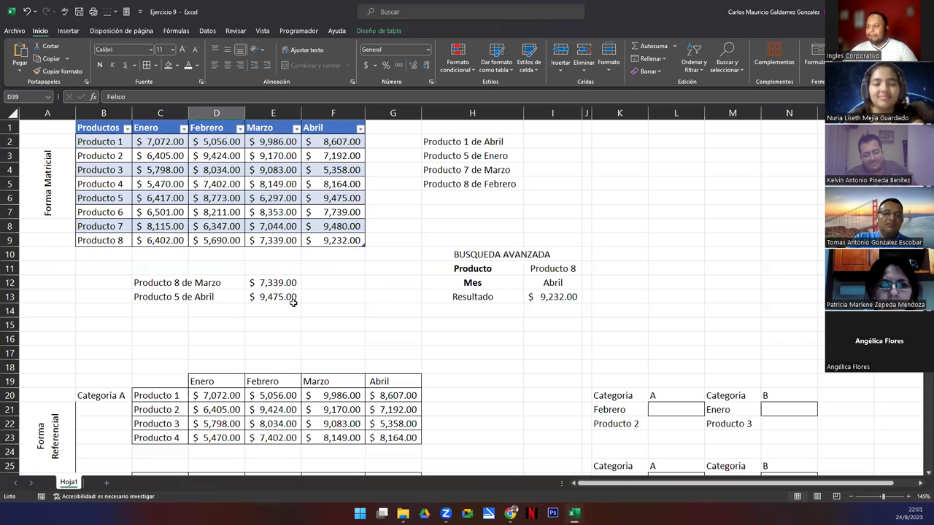
pyautogui.moveTo(542, 144); pyautogui.dragTo(548, 186)
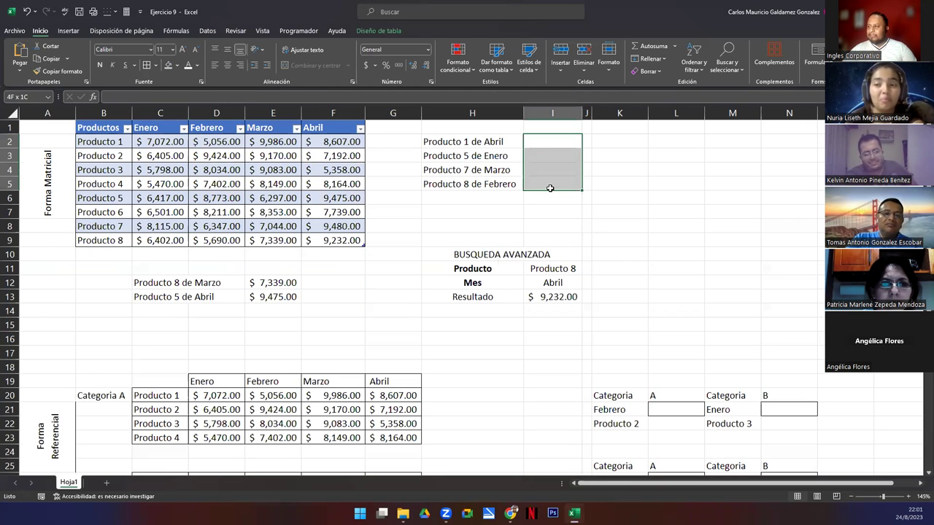
pyautogui.scroll(-4, 651, 328)
pyautogui.scroll(-1, 651, 329)
pyautogui.moveTo(668, 198); pyautogui.dragTo(802, 270)
pyautogui.moveTo(213, 368); pyautogui.dragTo(321, 371)
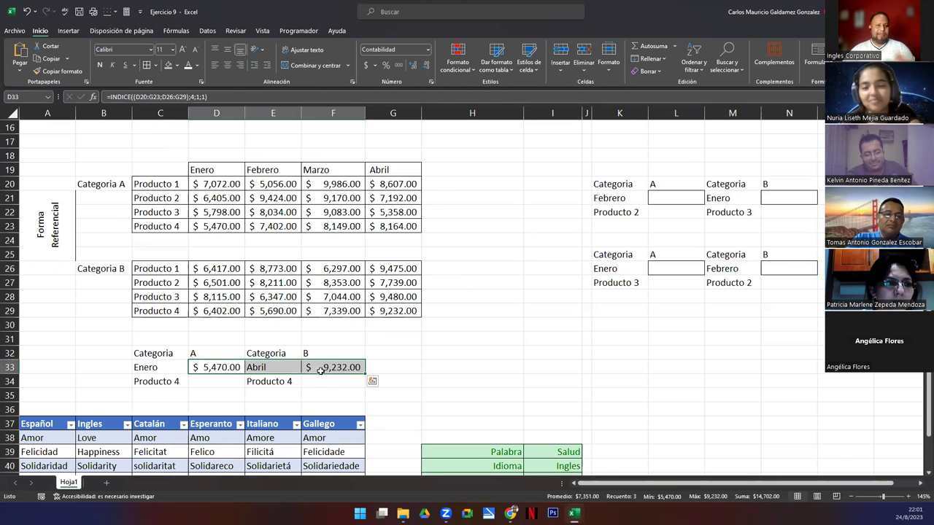
# - Review the matricial INDICE examples in E12:E13 and the translation table with its Palabra, Idioma and Traducción block
pyautogui.scroll(5, 325, 376)
pyautogui.moveTo(270, 283); pyautogui.dragTo(269, 301)
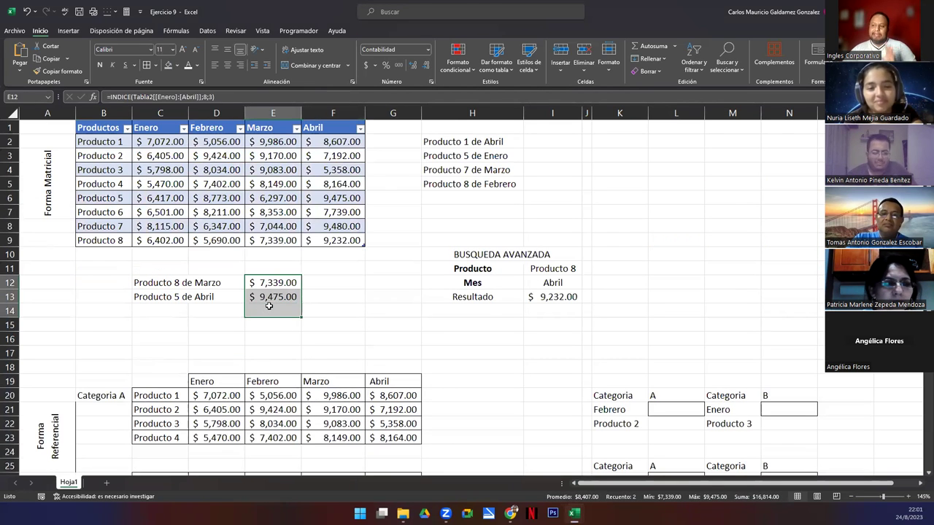
pyautogui.click(268, 296)
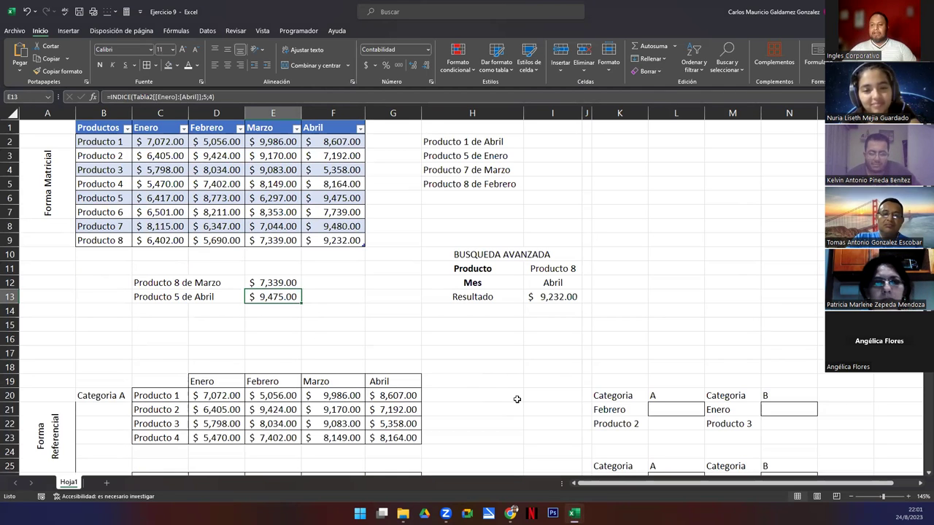
pyautogui.scroll(-5, 461, 413)
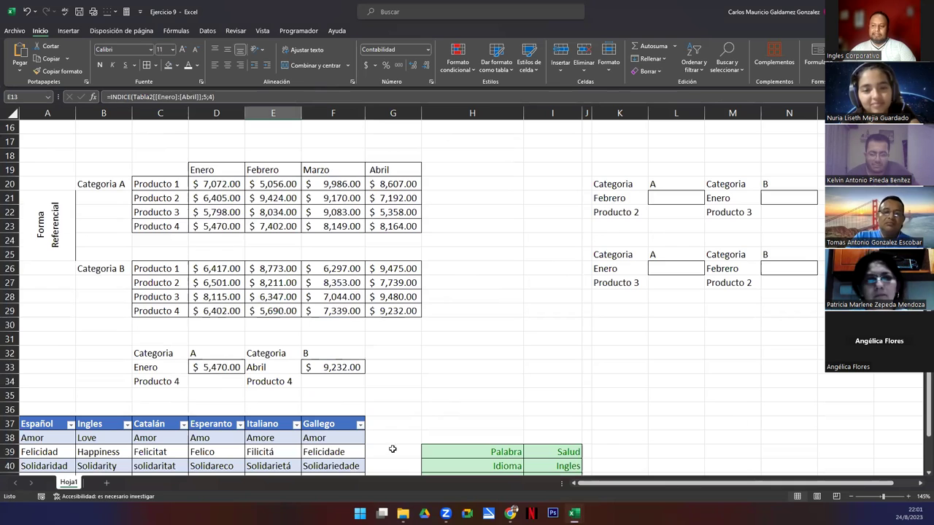
pyautogui.scroll(-5, 292, 392)
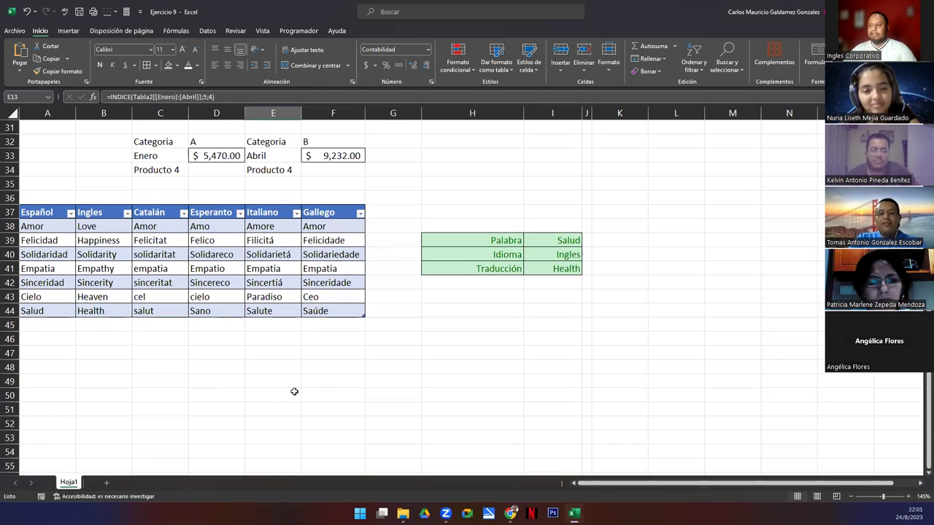
pyautogui.moveTo(33, 214); pyautogui.dragTo(547, 313)
pyautogui.click(437, 335)
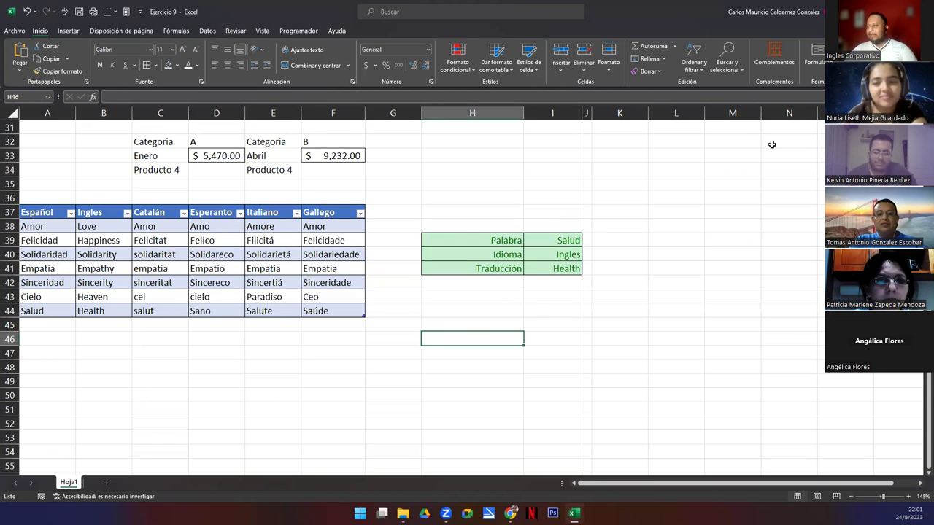
# - Switch to the Sesión08_I Genially presentation in Chrome, show it full screen and advance to the CONSULTAS slide
pyautogui.hotkey('alt', 'Tab')
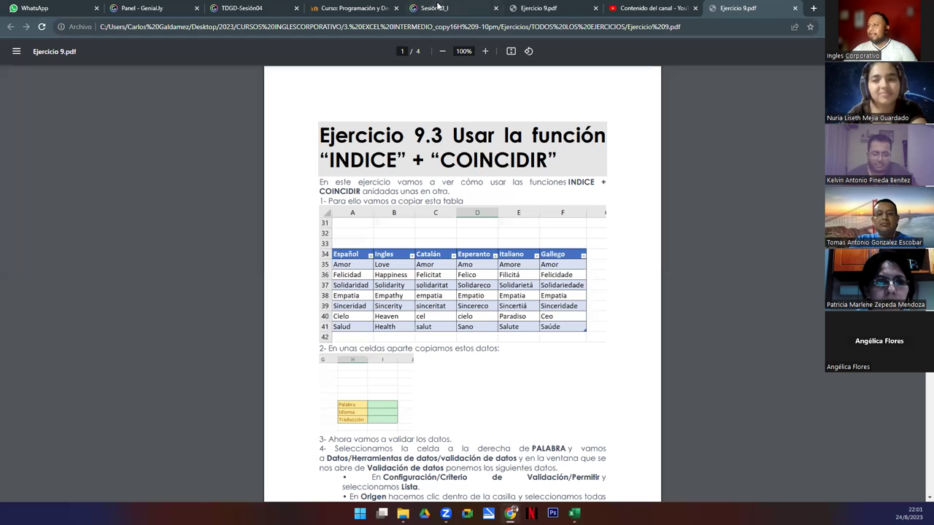
pyautogui.click(456, 8)
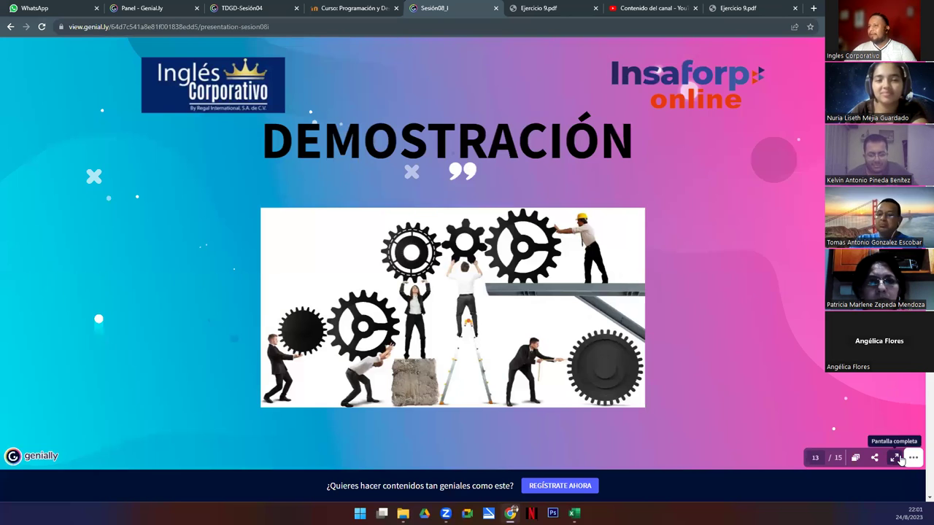
pyautogui.click(896, 458)
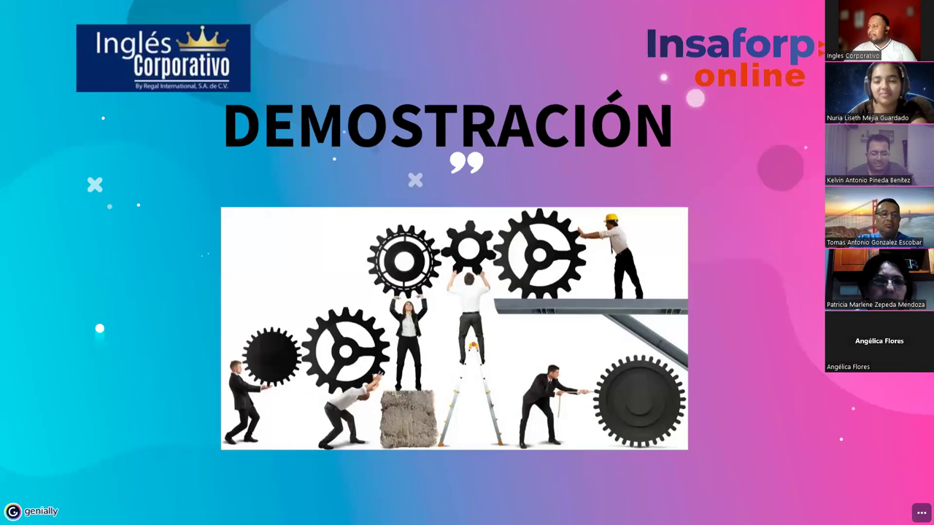
pyautogui.press('Right')
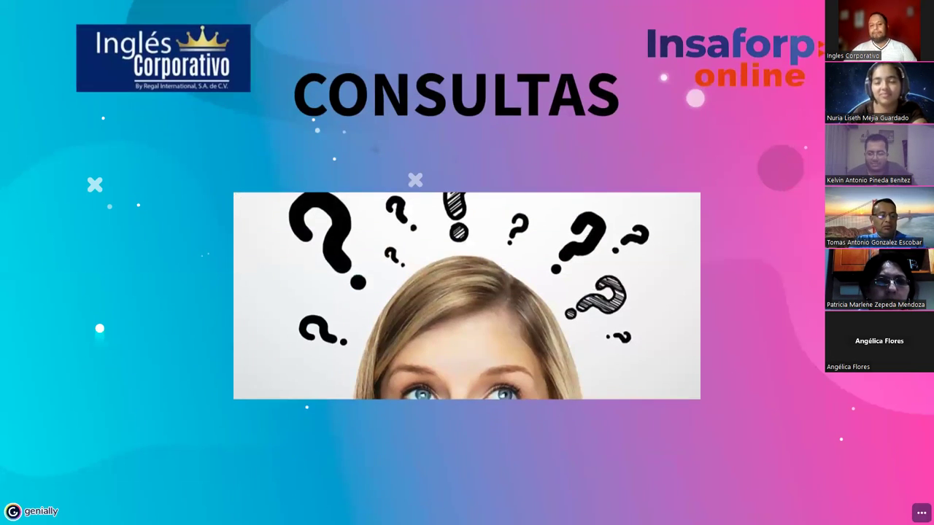